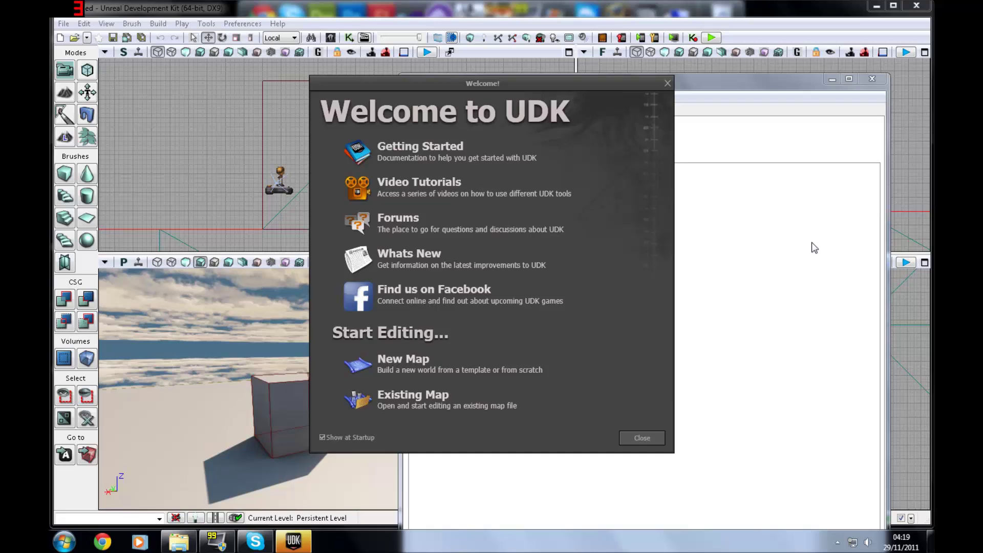
Close the welcome screen and the Actor Classes window to reveal the four viewports.
{"action": "left_click", "coordinate": [642, 438]}
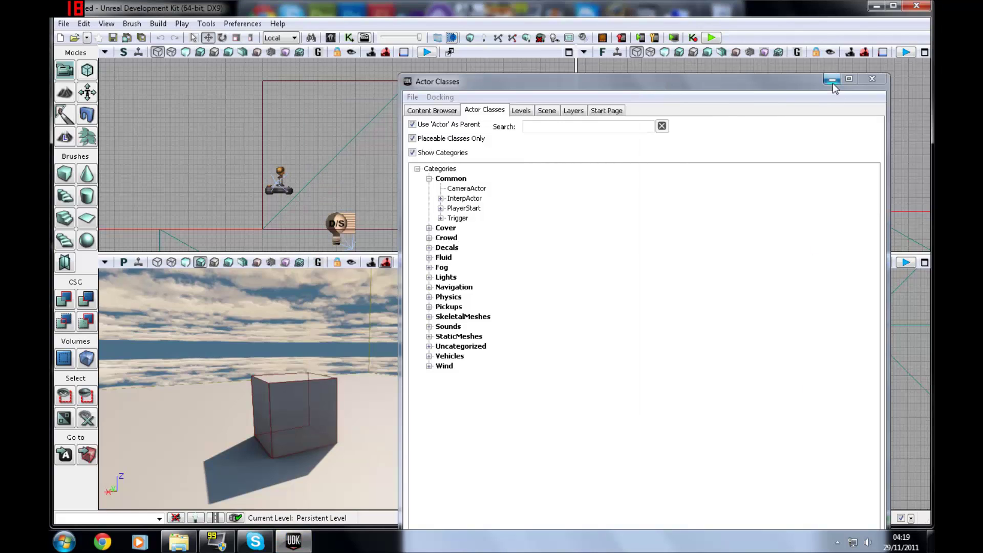
{"action": "left_click", "coordinate": [443, 111]}
{"action": "left_click", "coordinate": [872, 79]}
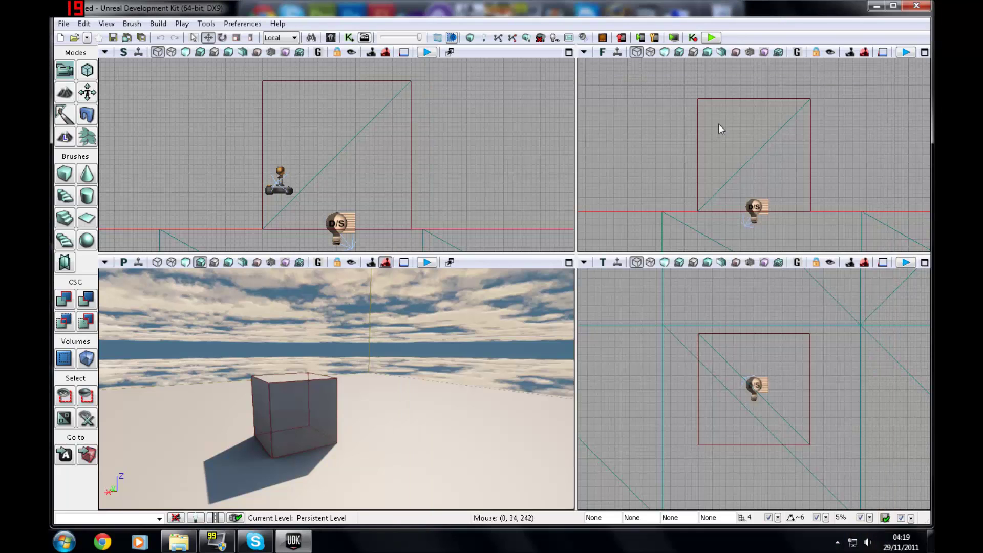
Test-play the level in the perspective viewport, move around briefly, and exit the play session.
{"action": "left_click", "coordinate": [427, 263]}
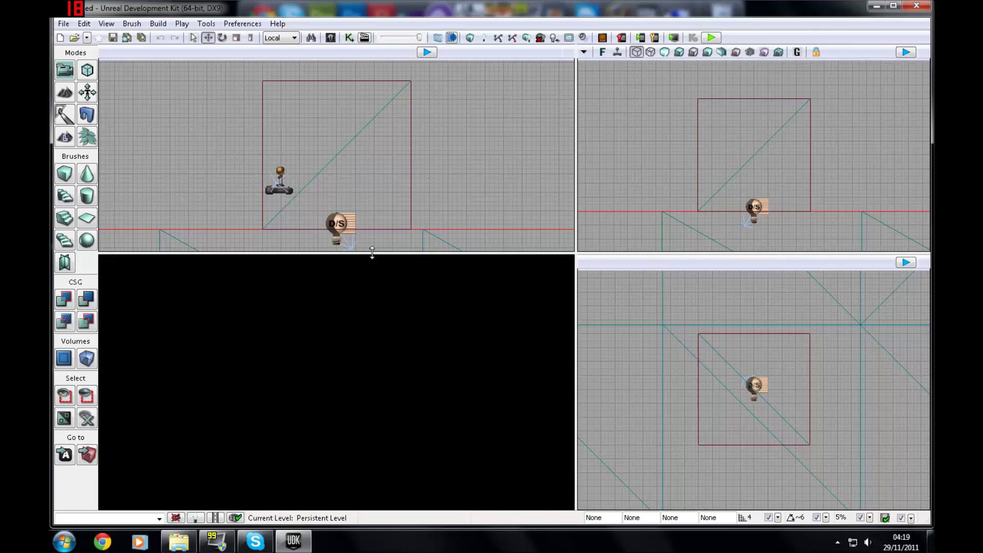
{"action": "key", "text": "w"}
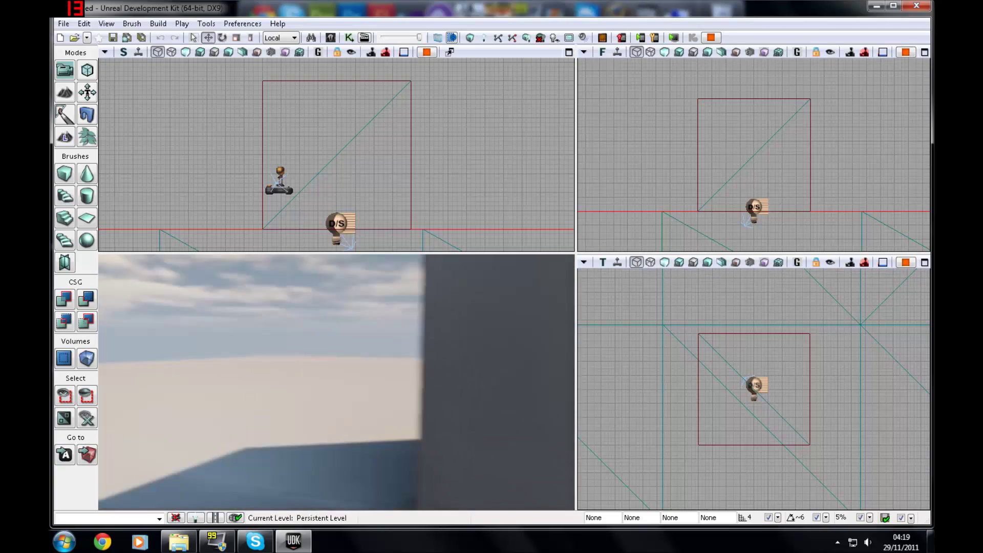
{"action": "key", "text": "s"}
{"action": "key", "text": "Escape"}
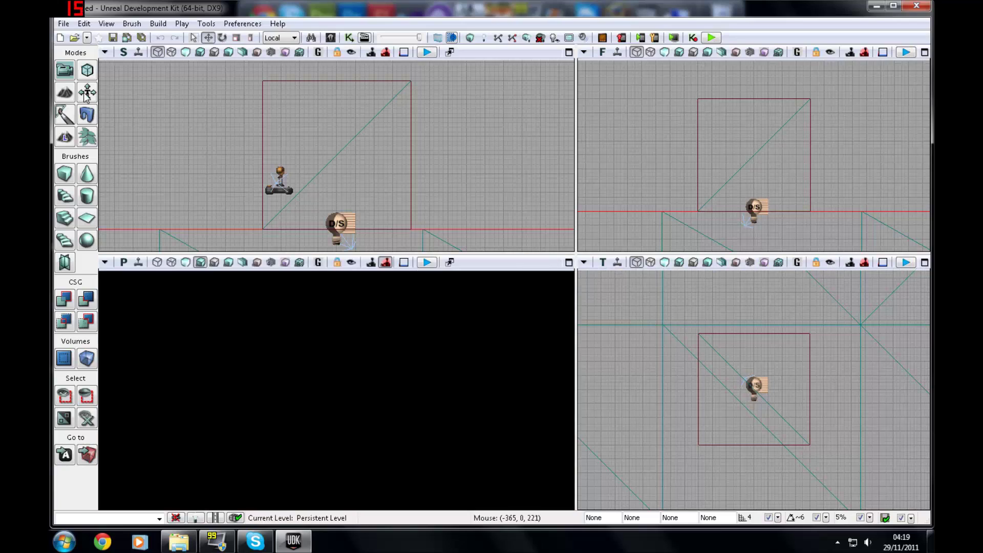
Save the map as dm-camera.udk in the Maps folder, overwriting the existing file.
{"action": "left_click", "coordinate": [63, 24]}
{"action": "left_click", "coordinate": [102, 83]}
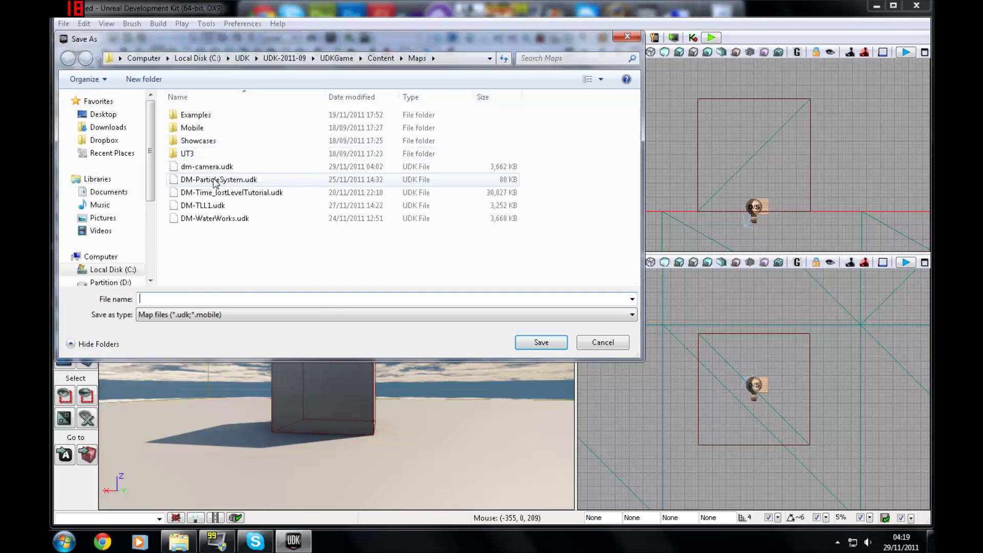
{"action": "left_click", "coordinate": [210, 167]}
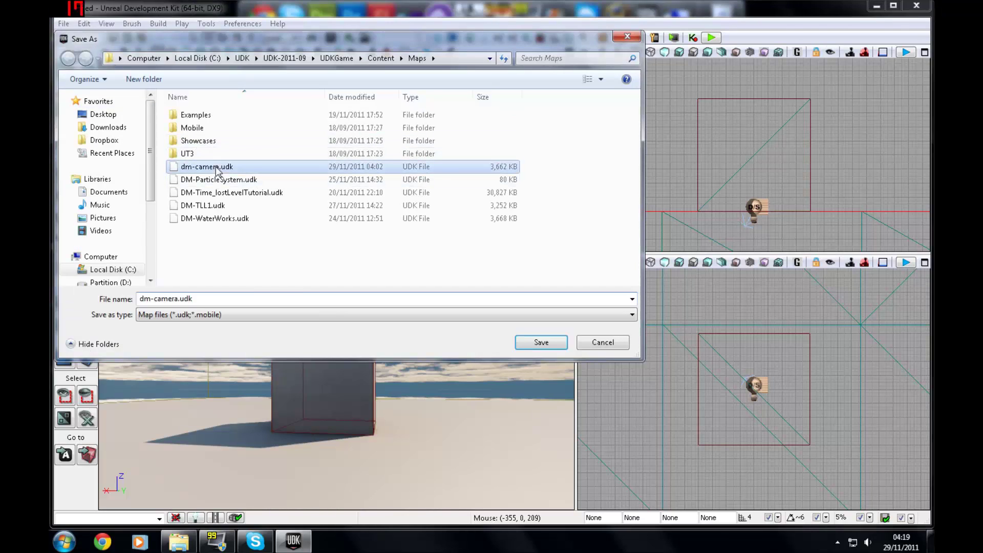
{"action": "left_click", "coordinate": [527, 342]}
{"action": "left_click", "coordinate": [527, 273]}
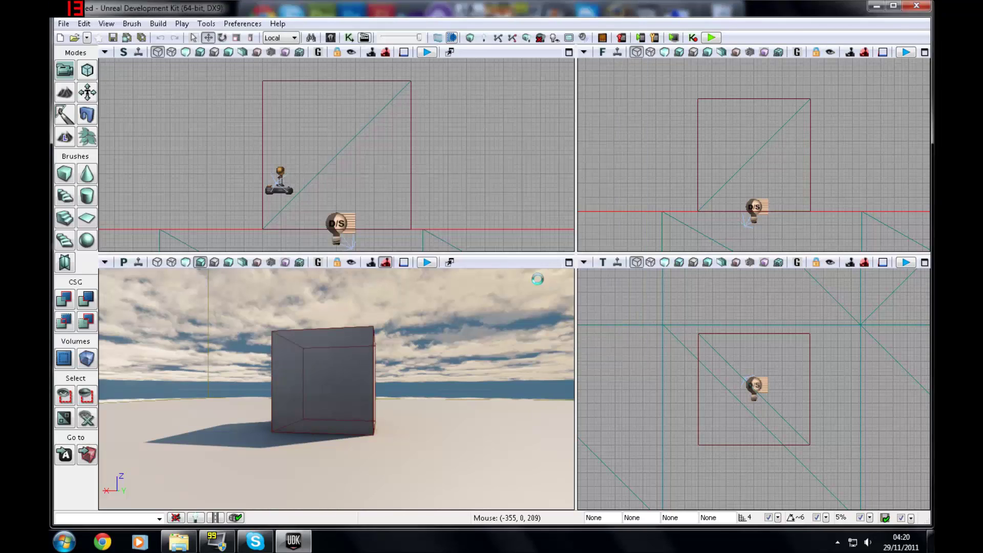
Play the saved level in the perspective viewport and walk around the cube in first person.
{"action": "left_click", "coordinate": [428, 263]}
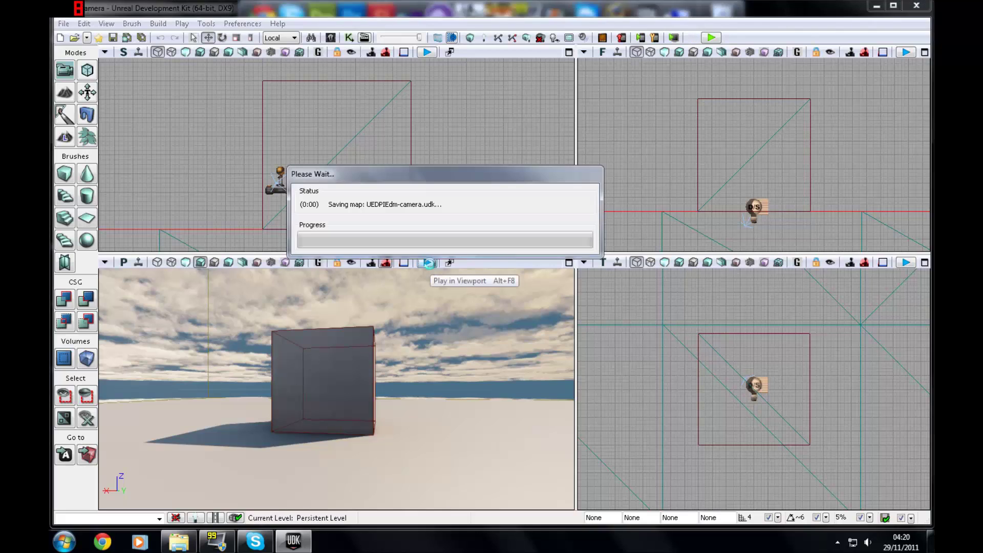
{"action": "key", "text": "w"}
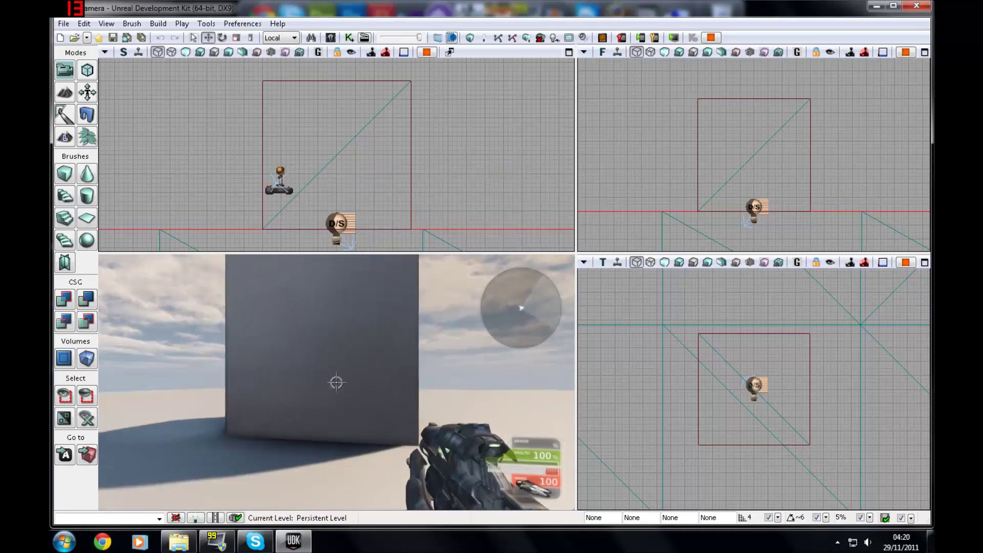
{"action": "key", "text": "s"}
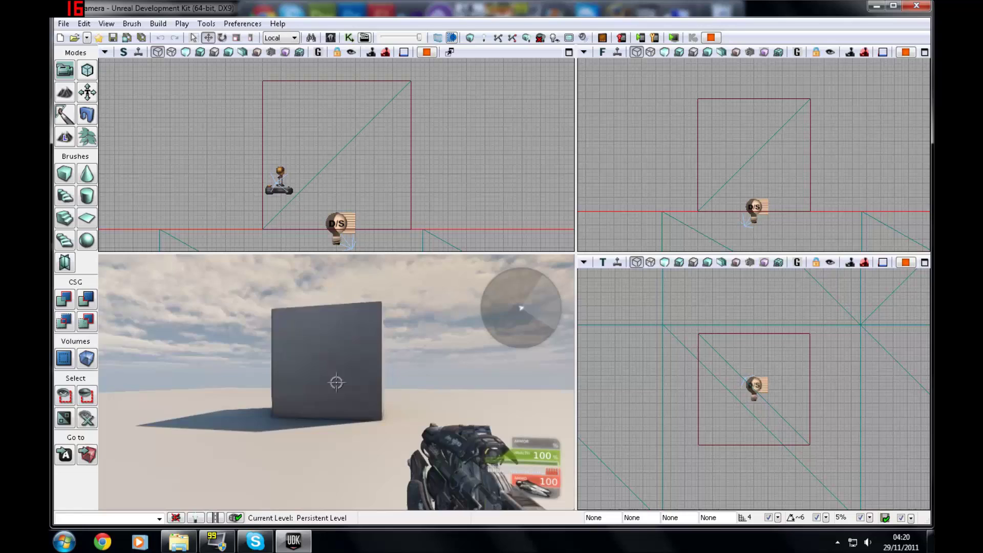
{"action": "key", "text": "w"}
{"action": "key", "text": "d"}
{"action": "key", "text": "w"}
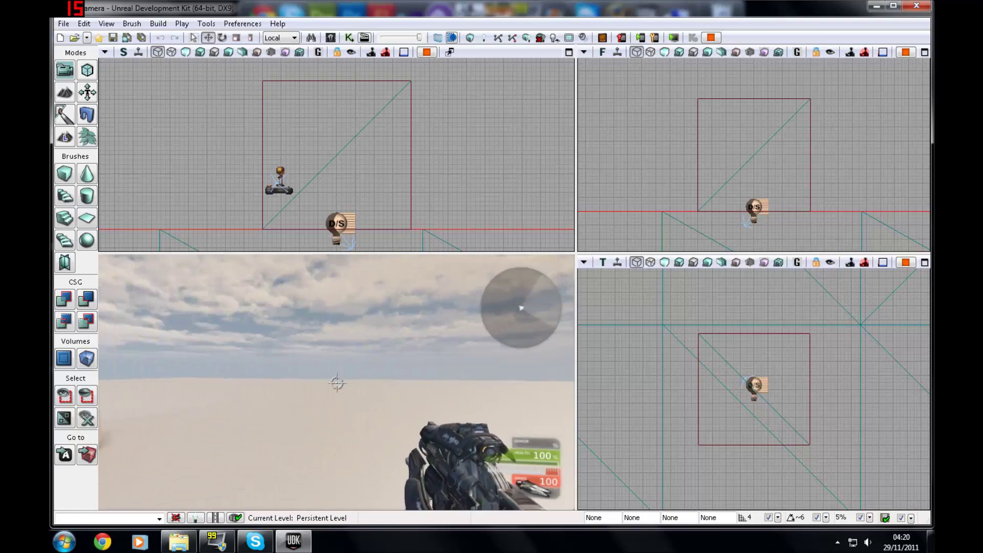
{"action": "key", "text": "s"}
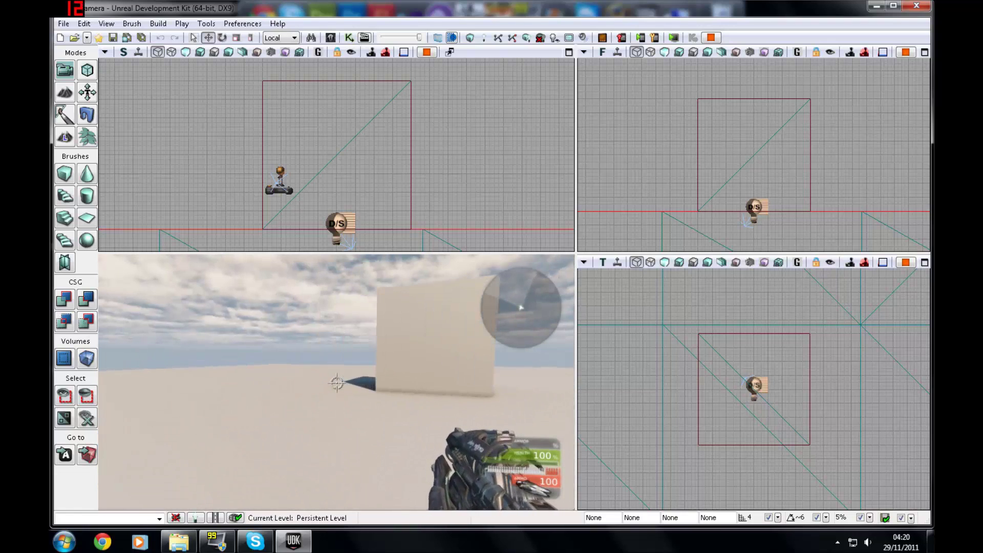
{"action": "key", "text": "w"}
{"action": "key", "text": "w"}
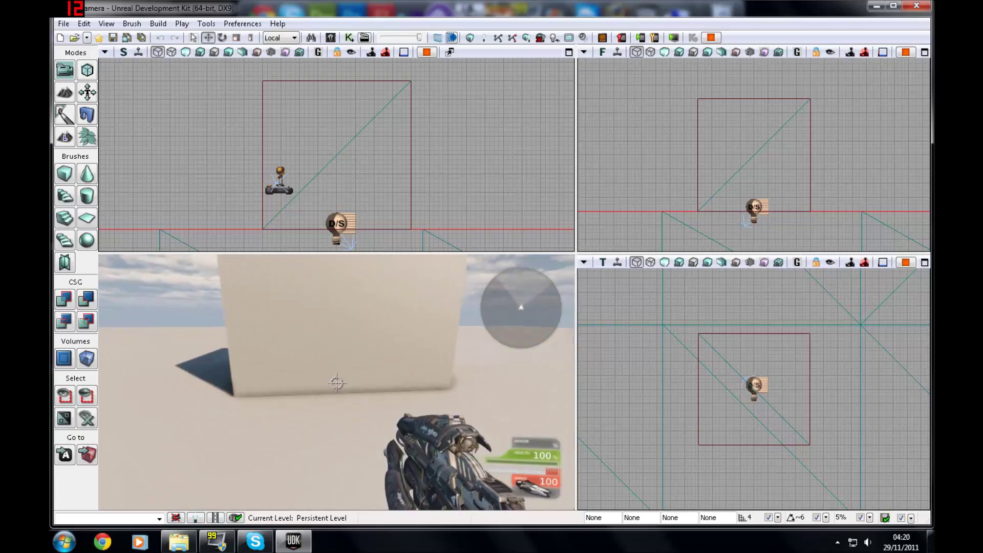
Run the behindview console command in the play session to view the player from behind.
{"action": "key", "text": "Tab"}
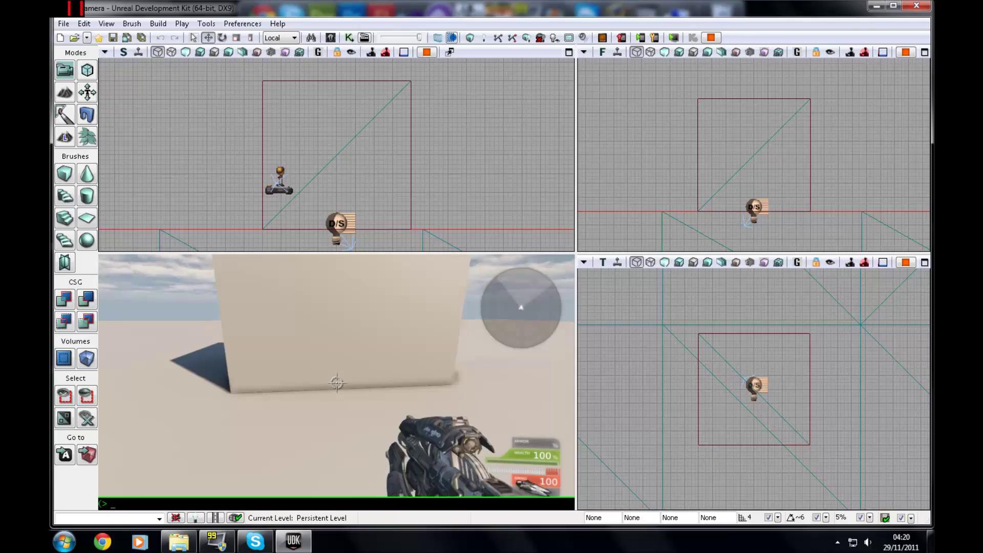
{"action": "type", "text": "behindView"}
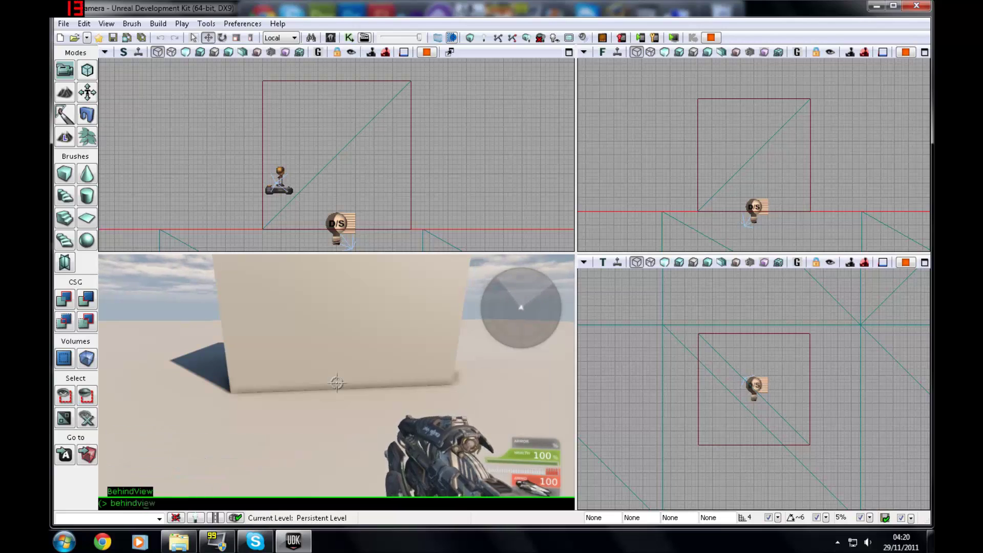
{"action": "key", "text": "Return"}
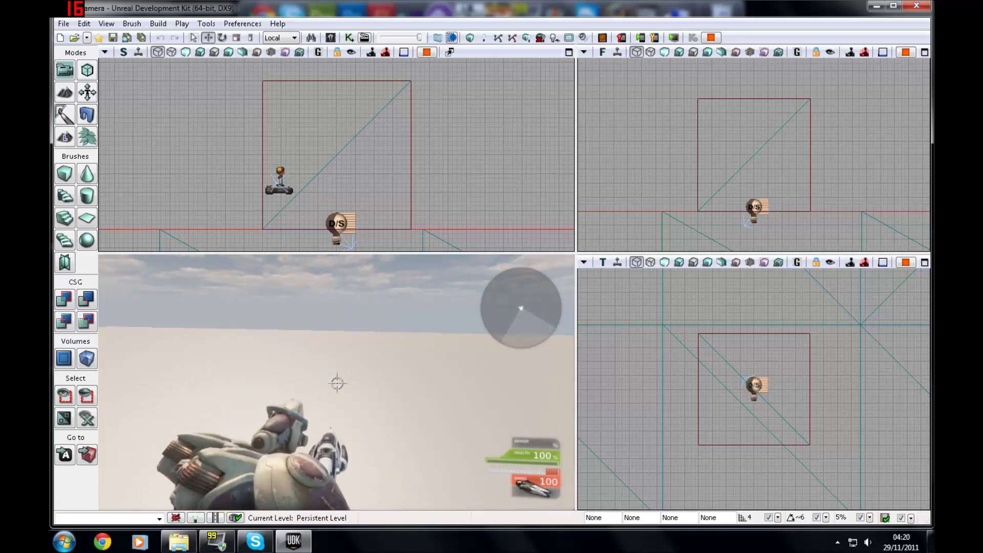
{"action": "key", "text": "Tab"}
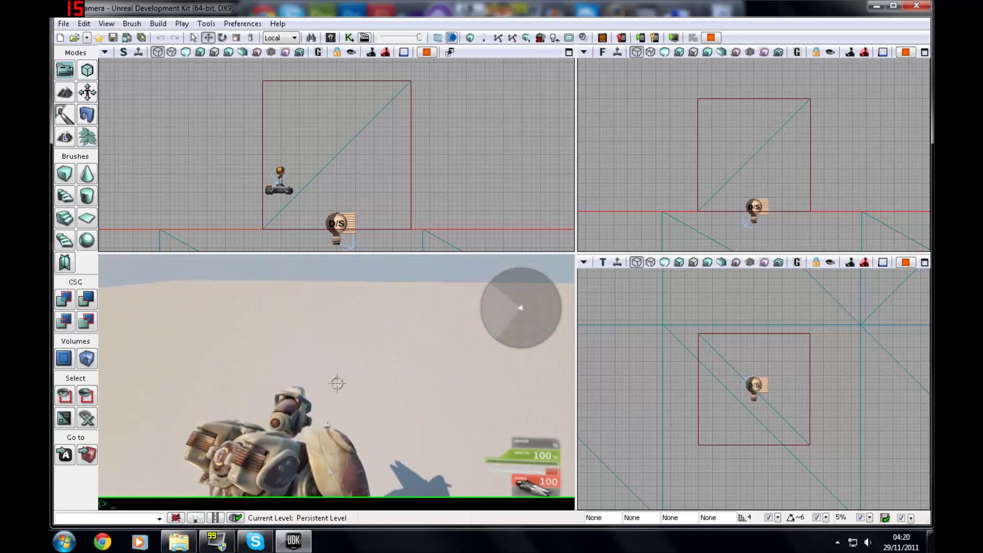
{"action": "type", "text": "Say"}
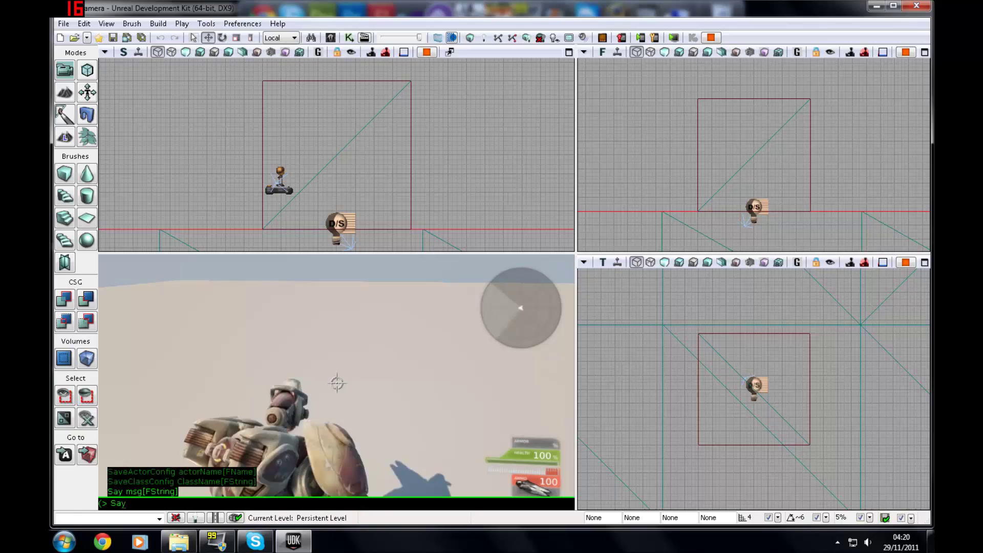
{"action": "key", "text": "BackSpace"}
{"action": "key", "text": "BackSpace"}
{"action": "key", "text": "BackSpace"}
{"action": "key", "text": "Escape"}
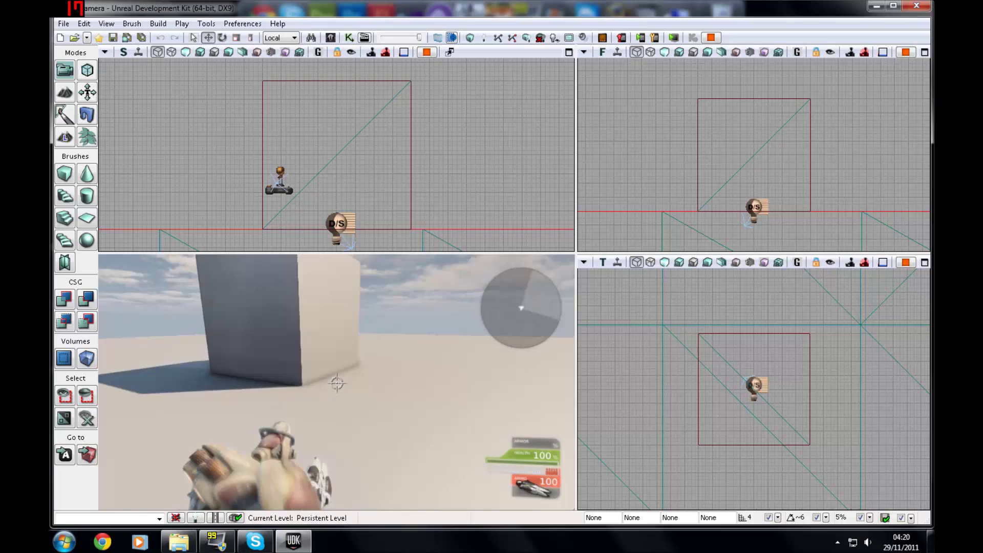
End the play session and place a CameraActor near the cube, raised above the floor.
{"action": "key", "text": "Escape"}
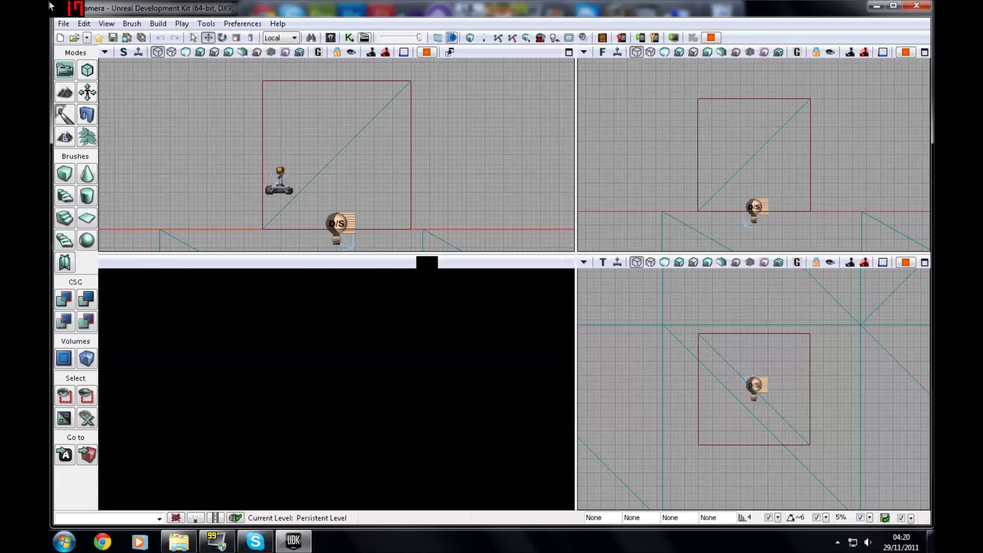
{"action": "right_click_drag", "start_coordinate": [336, 389], "coordinate": [430, 389]}
{"action": "key", "text": "s"}
{"action": "key", "text": "d"}
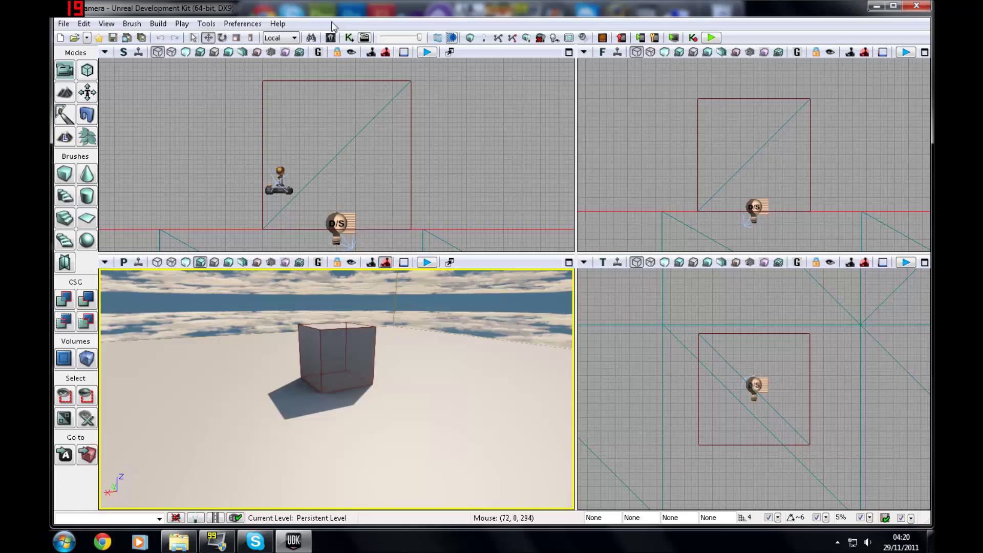
{"action": "left_click", "coordinate": [330, 37]}
{"action": "left_click", "coordinate": [482, 98]}
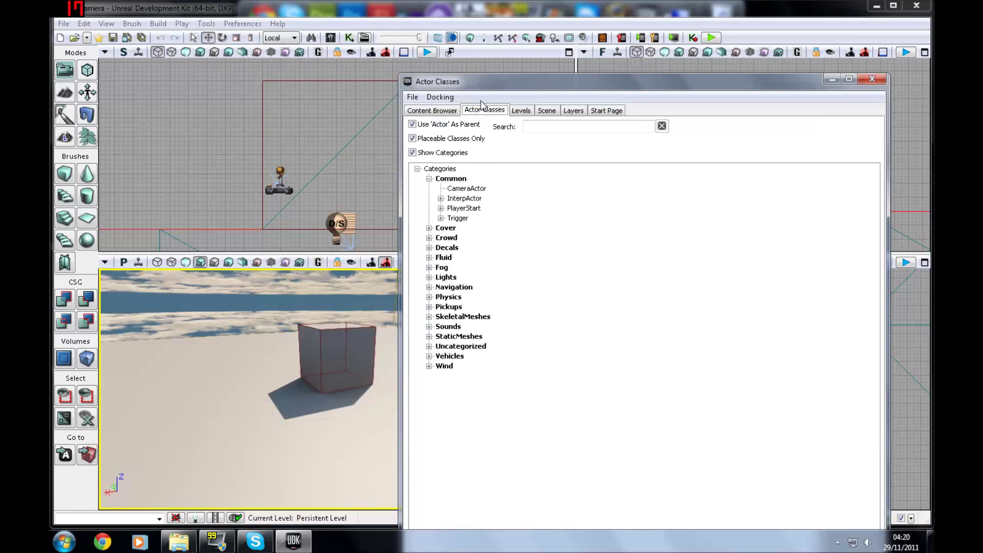
{"action": "left_click", "coordinate": [466, 189]}
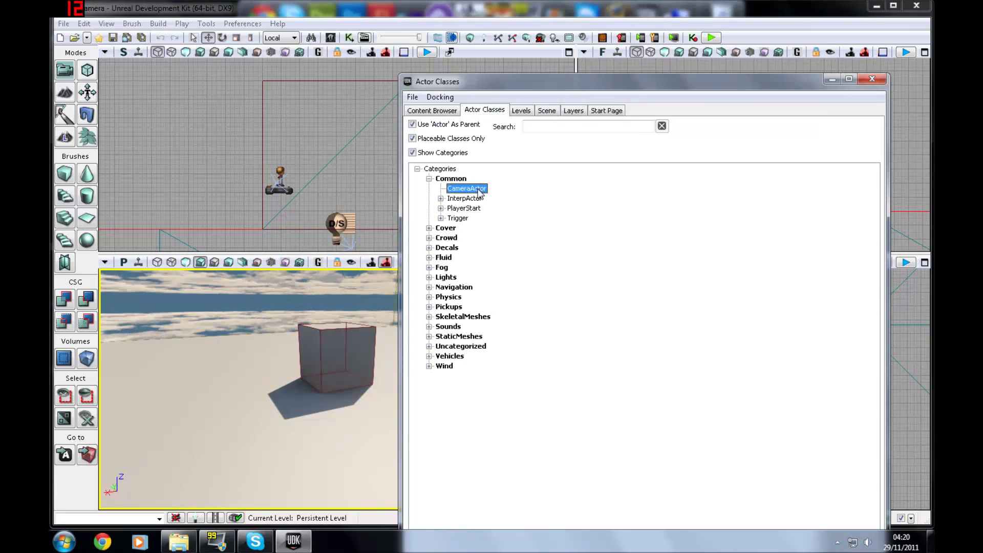
{"action": "left_click_drag", "start_coordinate": [432, 243], "coordinate": [353, 458]}
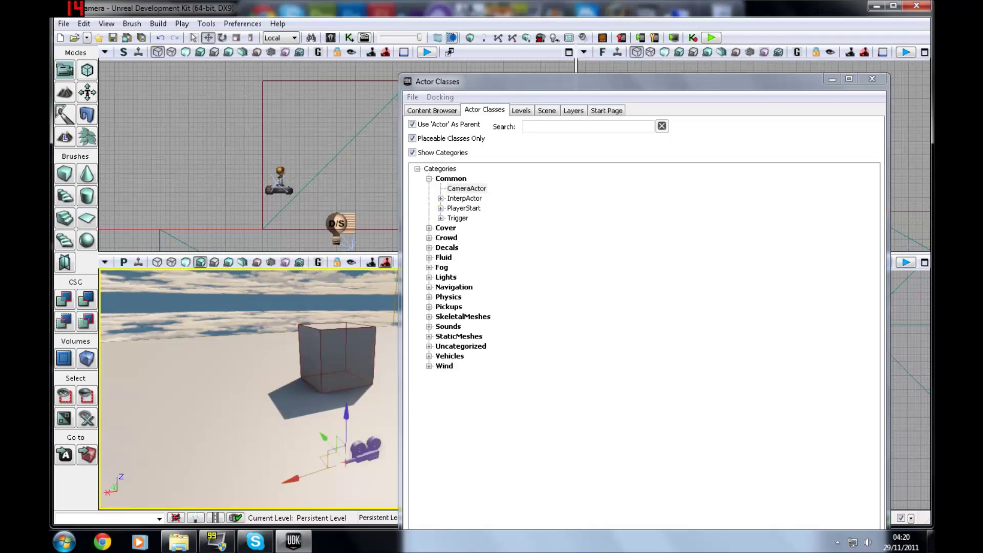
{"action": "left_click_drag", "start_coordinate": [338, 412], "coordinate": [341, 316]}
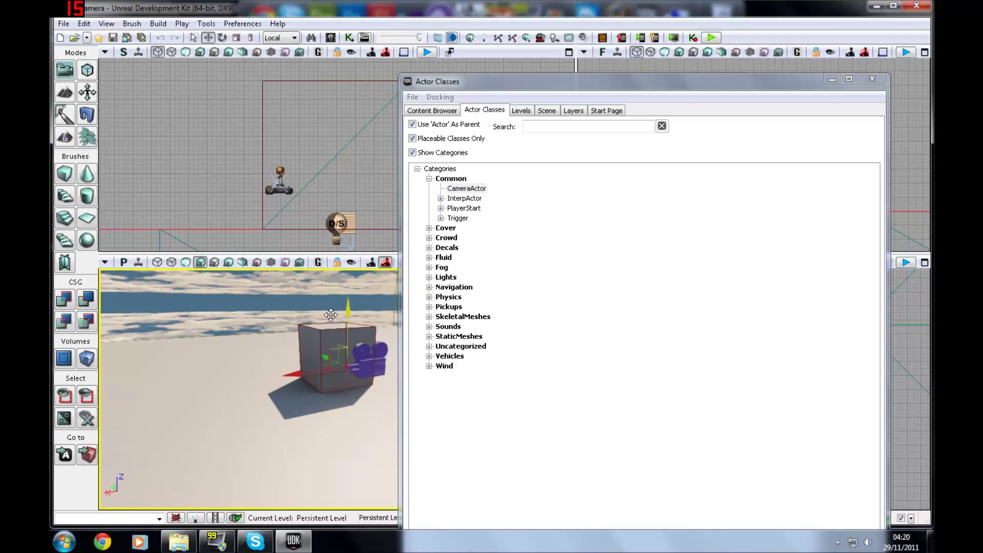
{"action": "left_click", "coordinate": [870, 80]}
Open UnrealKismet beside the perspective viewport and add a Player Spawned event to the main sequence.
{"action": "left_click", "coordinate": [349, 38]}
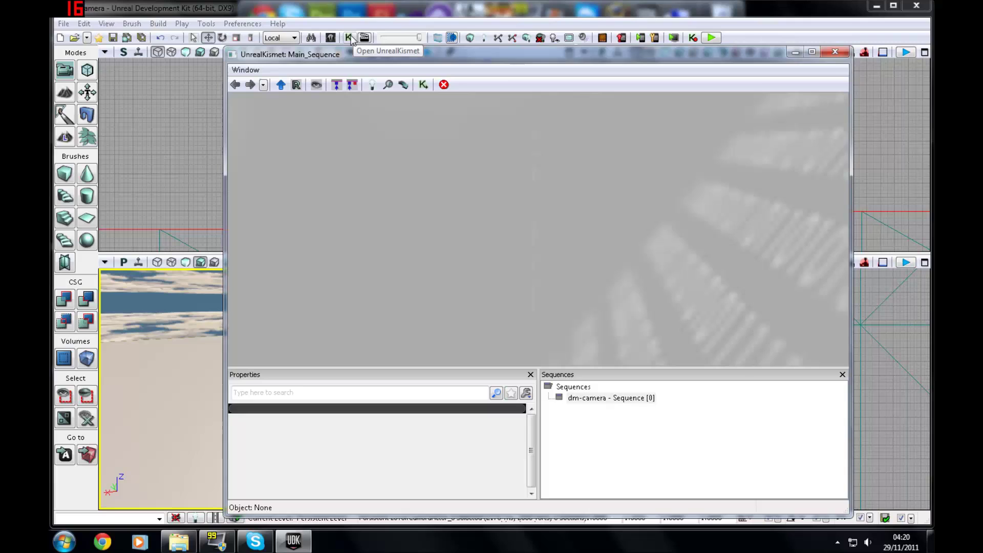
{"action": "left_click_drag", "start_coordinate": [341, 59], "coordinate": [627, 44]}
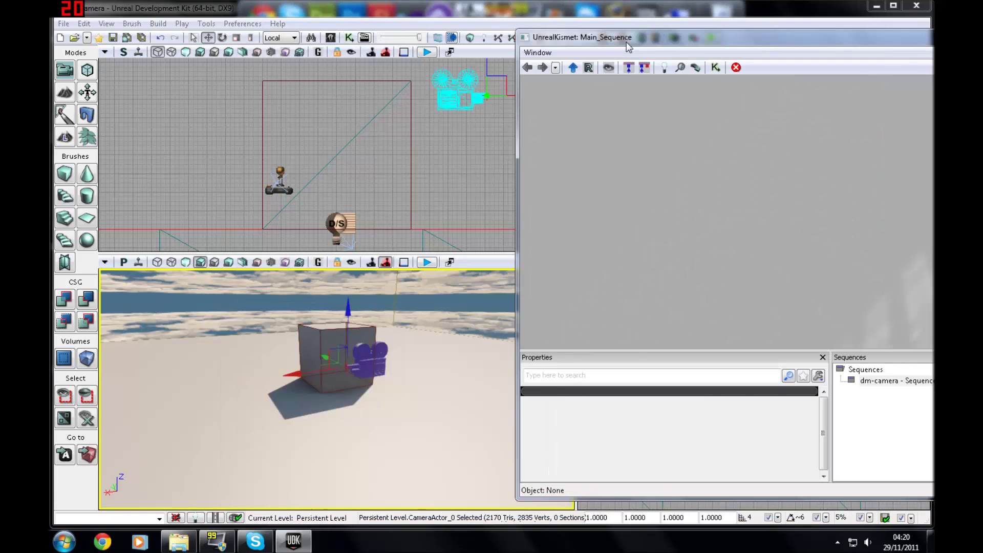
{"action": "right_click", "coordinate": [582, 139]}
{"action": "right_click_drag", "start_coordinate": [400, 355], "coordinate": [453, 370]}
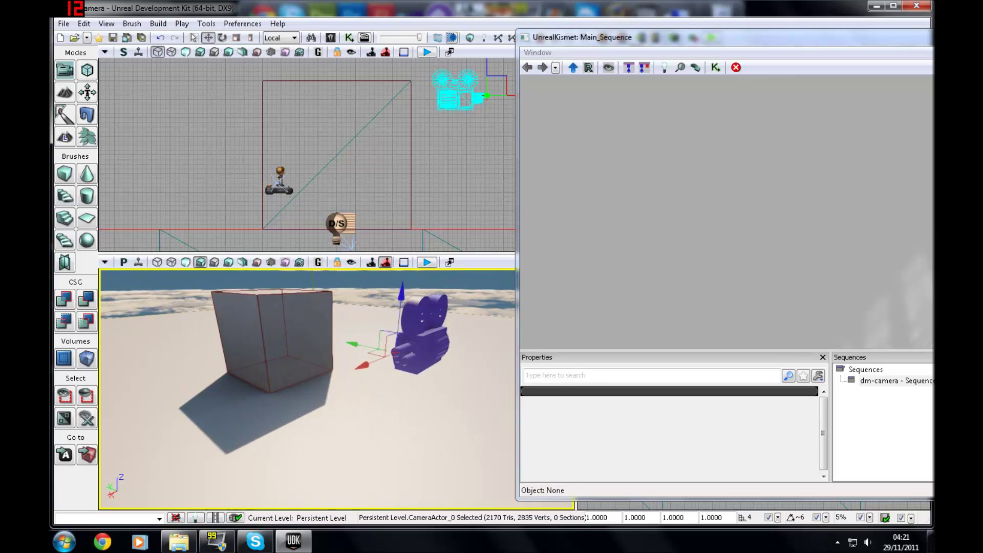
{"action": "right_click", "coordinate": [554, 189]}
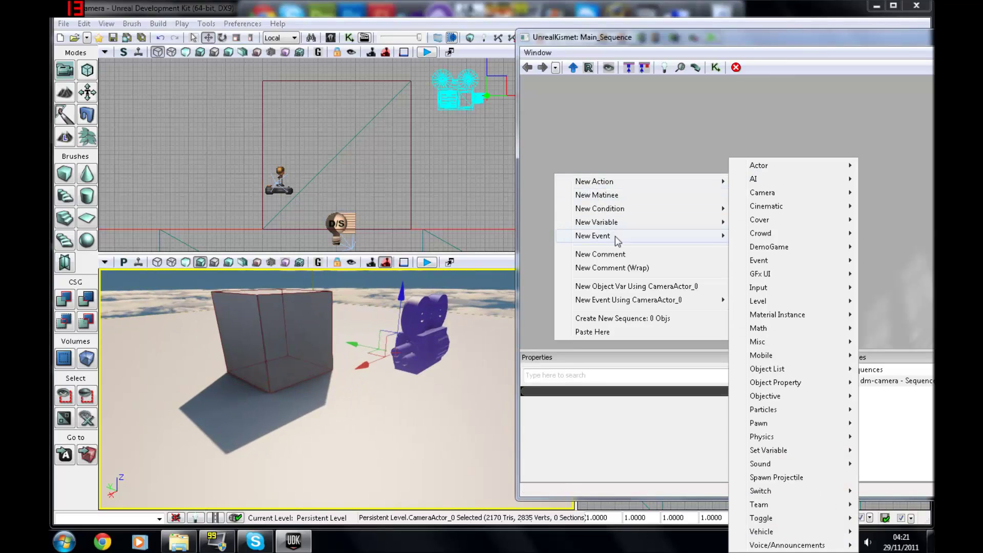
{"action": "mouse_move", "coordinate": [616, 236]}
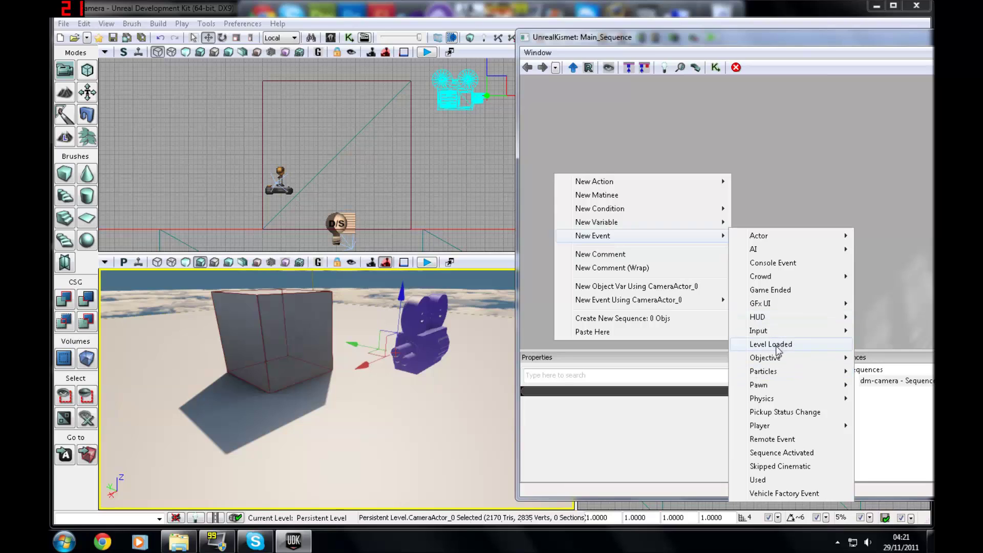
{"action": "mouse_move", "coordinate": [777, 427]}
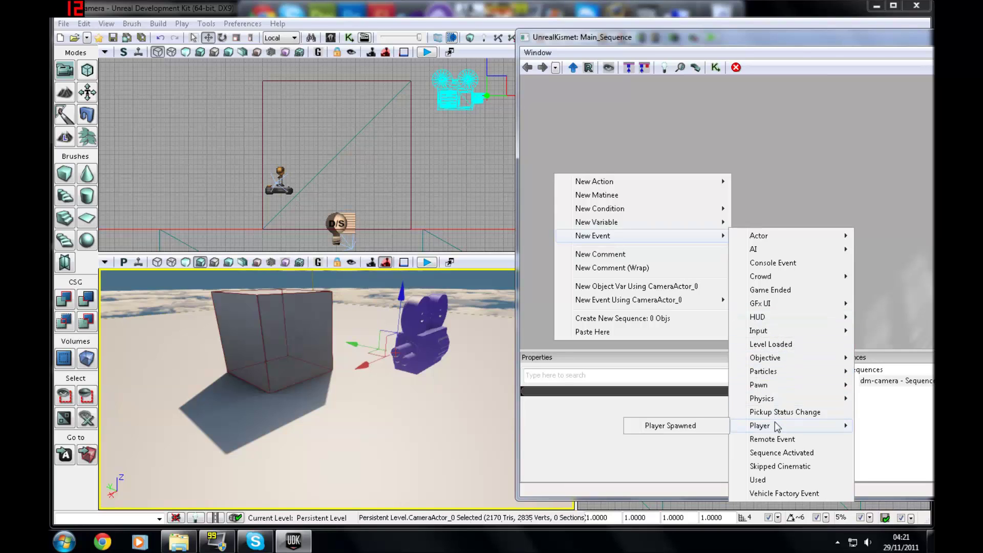
{"action": "left_click", "coordinate": [669, 430]}
{"action": "left_click_drag", "start_coordinate": [583, 195], "coordinate": [570, 98]}
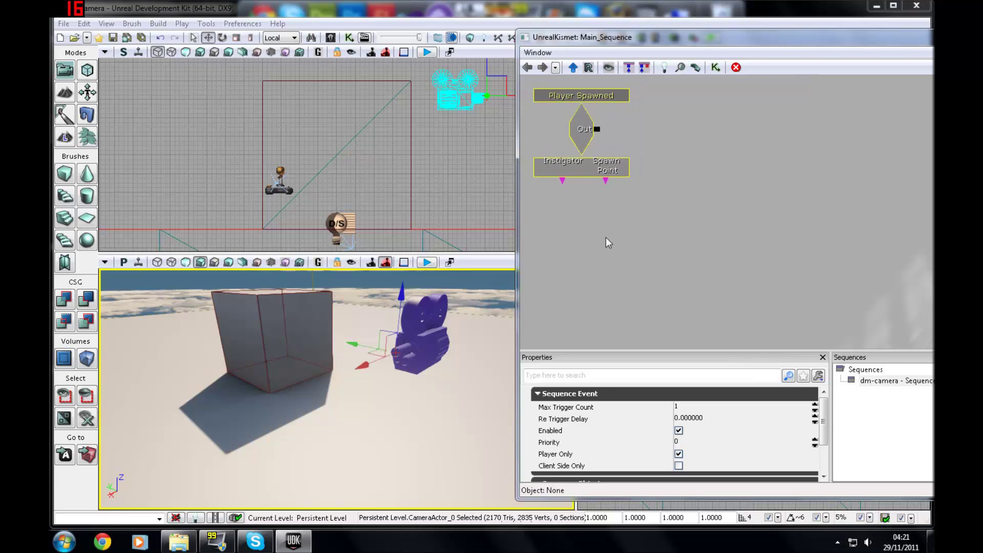
Set the Player Spawned event's Max Trigger Count to 0.
{"action": "left_click", "coordinate": [710, 408]}
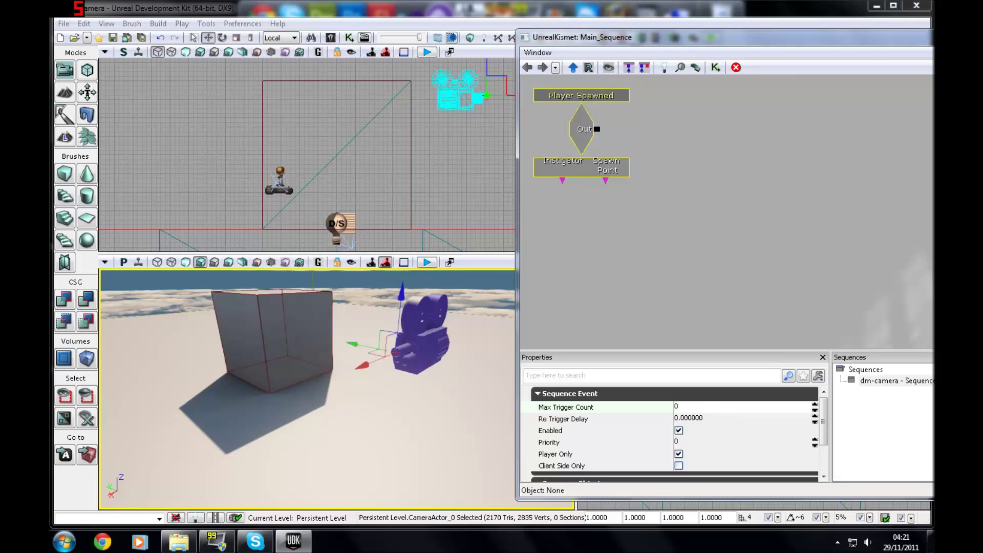
{"action": "left_click", "coordinate": [710, 409]}
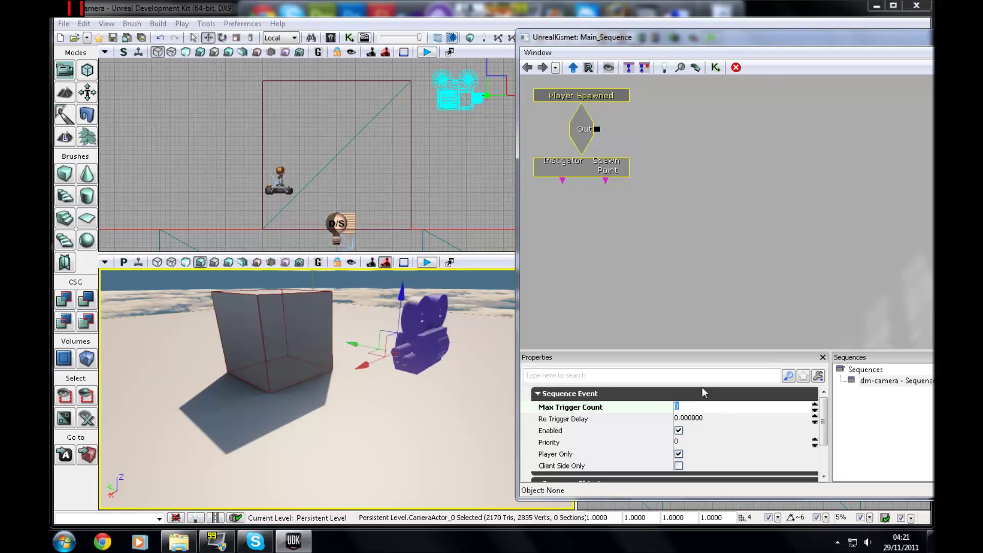
Add an object variable for the level's PlayerStart and link it to the Player Spawned event's Spawn Point.
{"action": "right_click_drag", "start_coordinate": [410, 389], "coordinate": [111, 425]}
{"action": "left_click", "coordinate": [366, 376]}
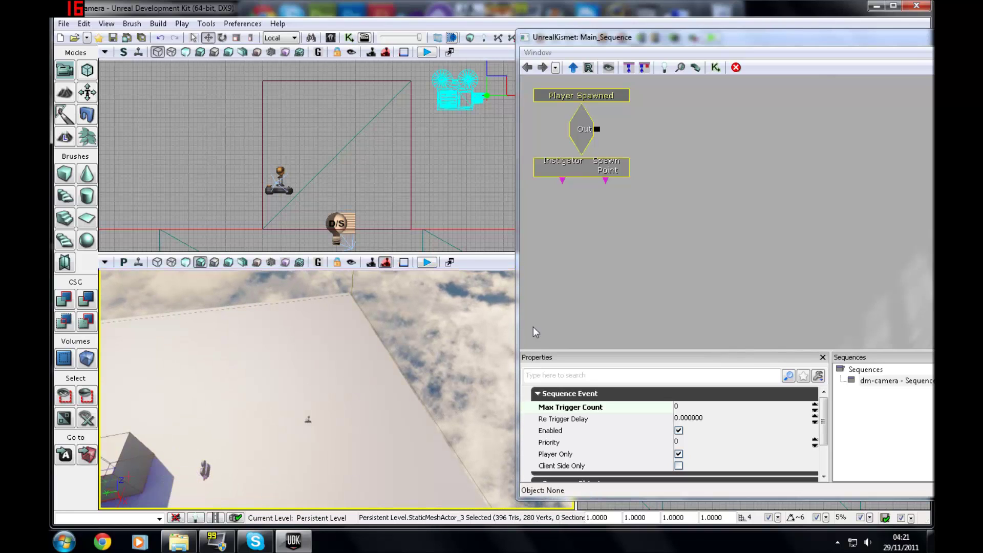
{"action": "left_click", "coordinate": [307, 419]}
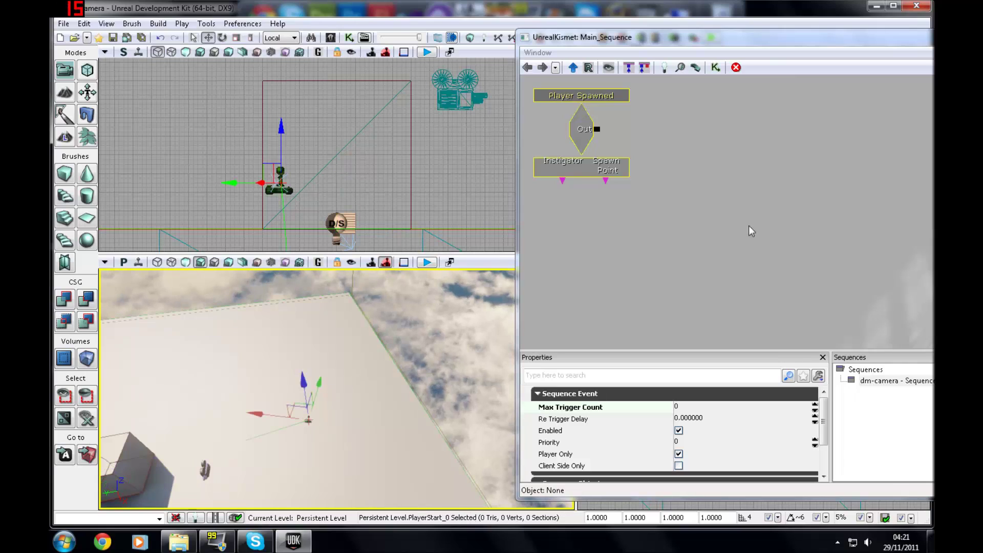
{"action": "right_click", "coordinate": [622, 232]}
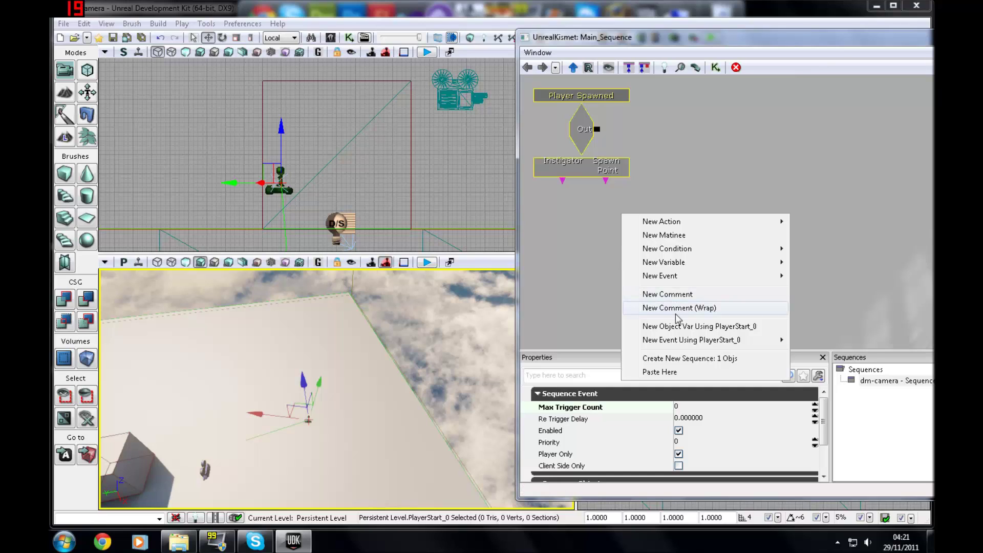
{"action": "left_click", "coordinate": [678, 327]}
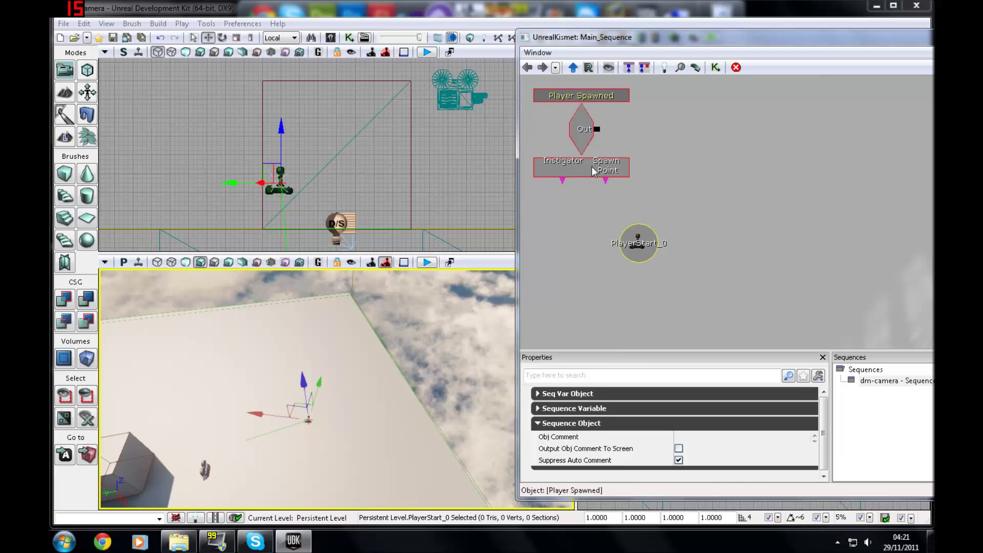
{"action": "mouse_move", "coordinate": [606, 181]}
{"action": "left_mouse_down"}
{"action": "mouse_move", "coordinate": [645, 263]}
{"action": "mouse_move", "coordinate": [645, 255]}
{"action": "left_mouse_up"}
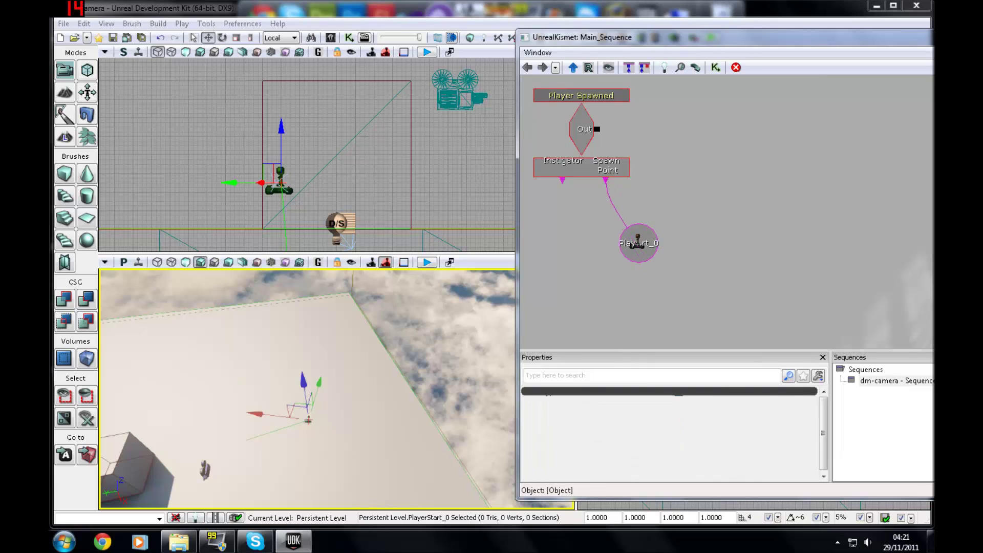
Delete the PlayerStart variable from the Kismet sequence.
{"action": "right_click_drag", "start_coordinate": [389, 368], "coordinate": [428, 383]}
{"action": "right_click_drag", "start_coordinate": [312, 402], "coordinate": [310, 399]}
{"action": "left_click", "coordinate": [640, 243]}
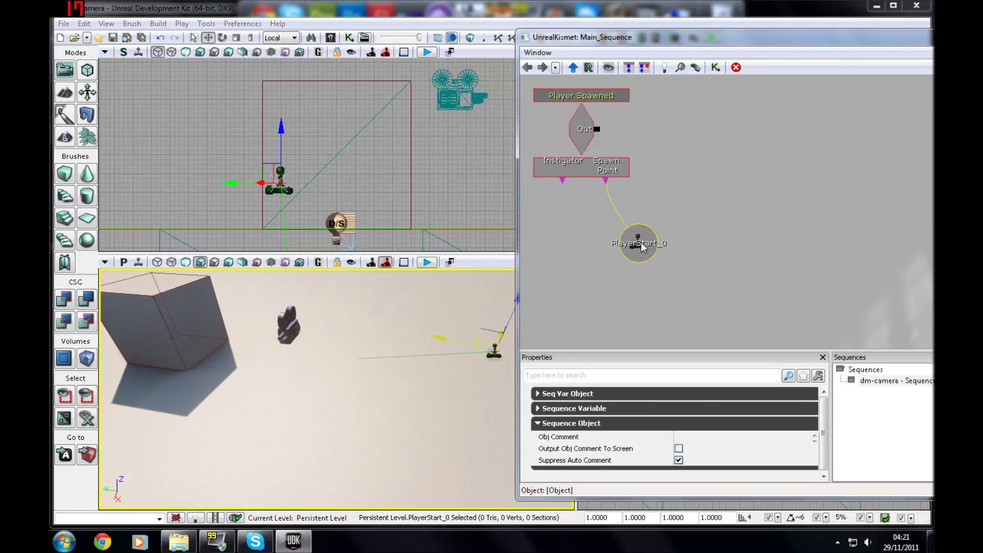
{"action": "key", "text": "Delete"}
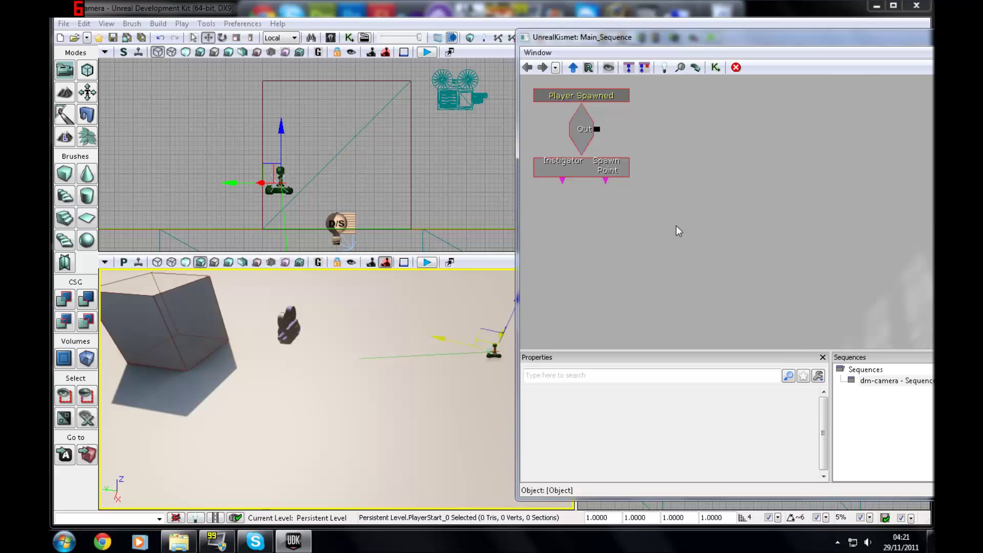
Add a Set Camera Target action and place it well to the right of the Player Spawned event.
{"action": "right_click", "coordinate": [666, 220]}
{"action": "mouse_move", "coordinate": [716, 215]}
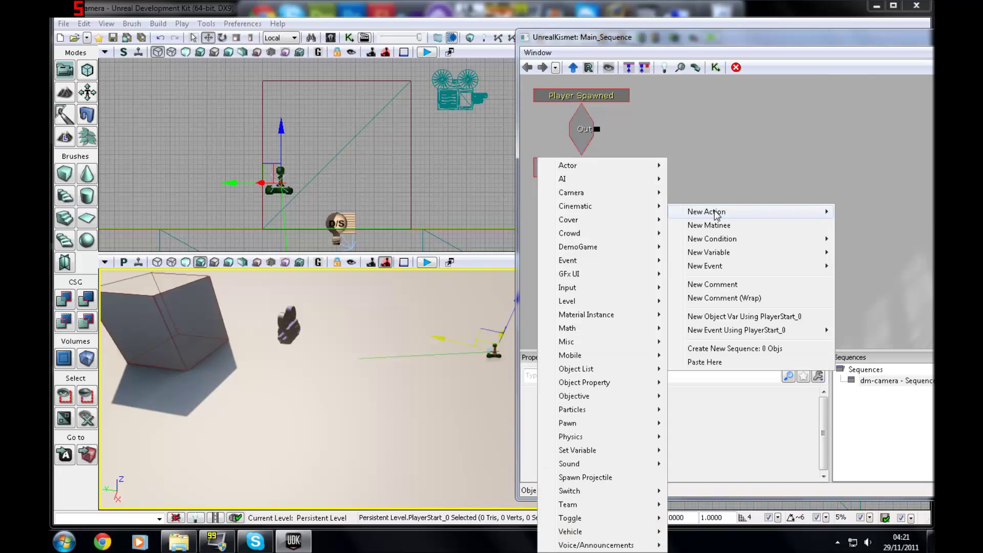
{"action": "mouse_move", "coordinate": [606, 197]}
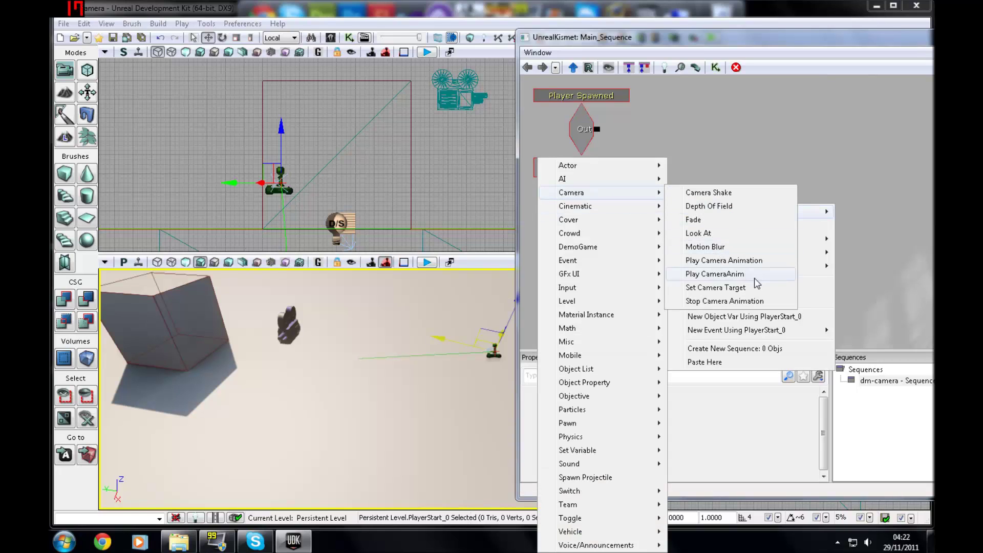
{"action": "left_click", "coordinate": [731, 288]}
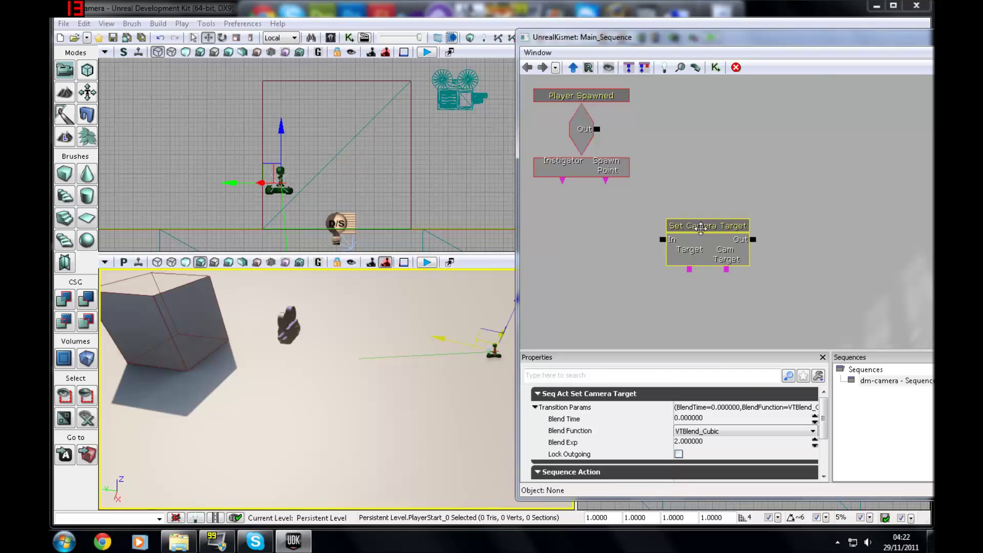
{"action": "left_click_drag", "start_coordinate": [689, 233], "coordinate": [808, 127]}
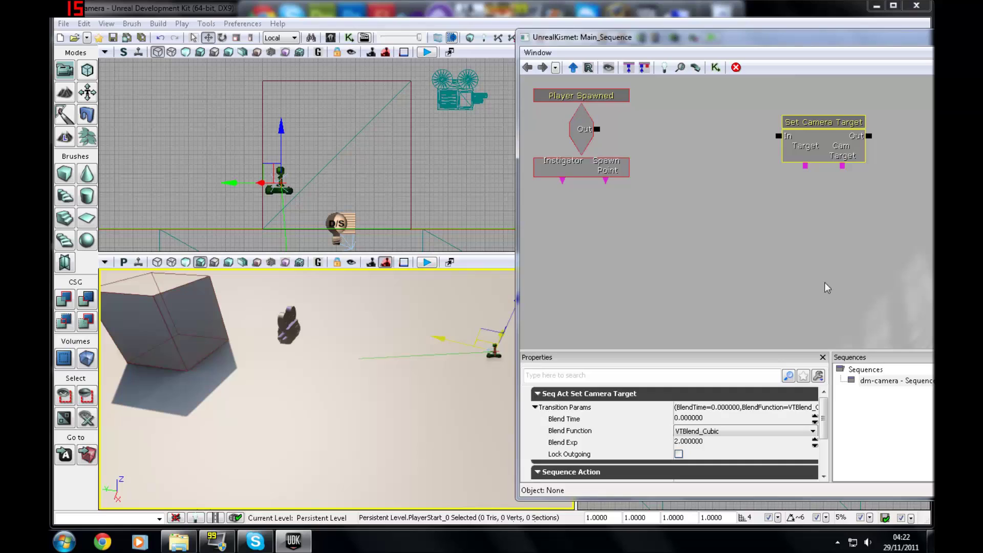
Add an Attach to Actor action and place it between the Player Spawned event and Set Camera Target.
{"action": "right_click", "coordinate": [681, 225]}
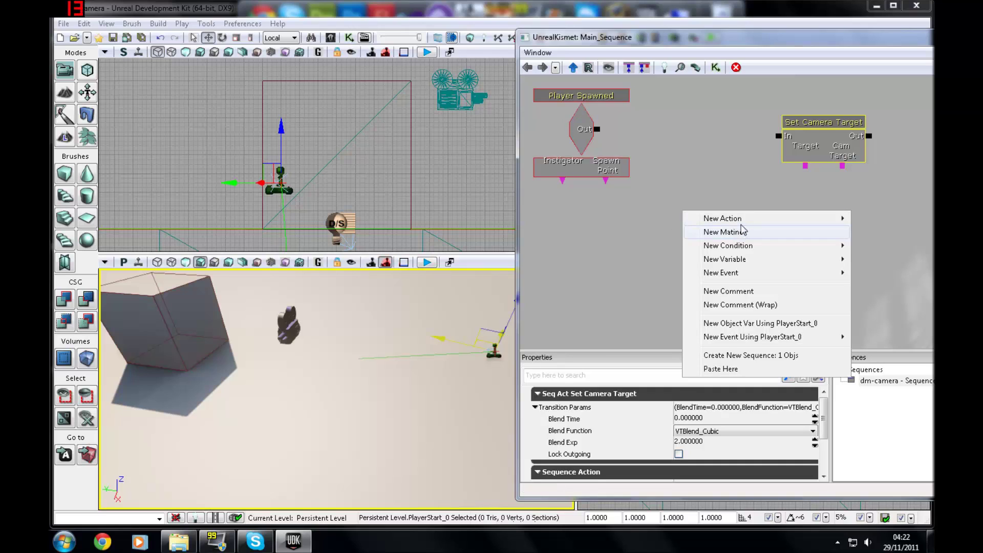
{"action": "mouse_move", "coordinate": [717, 218]}
{"action": "mouse_move", "coordinate": [666, 207]}
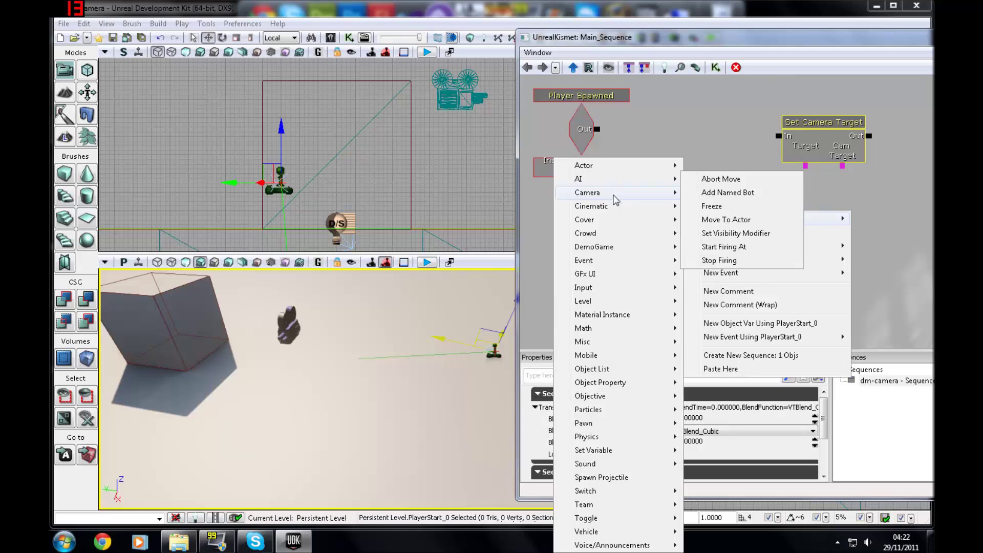
{"action": "mouse_move", "coordinate": [609, 191]}
{"action": "mouse_move", "coordinate": [594, 165]}
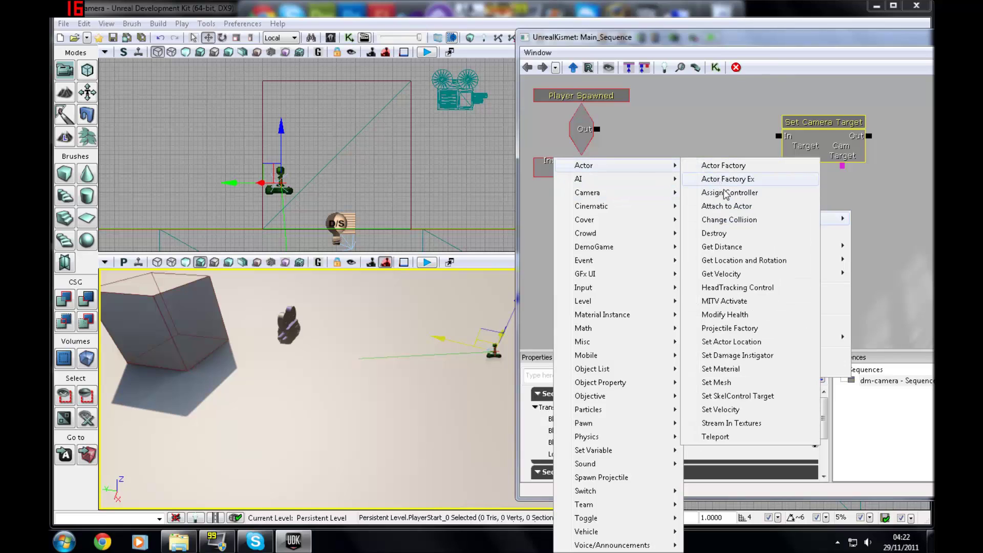
{"action": "left_click", "coordinate": [732, 206]}
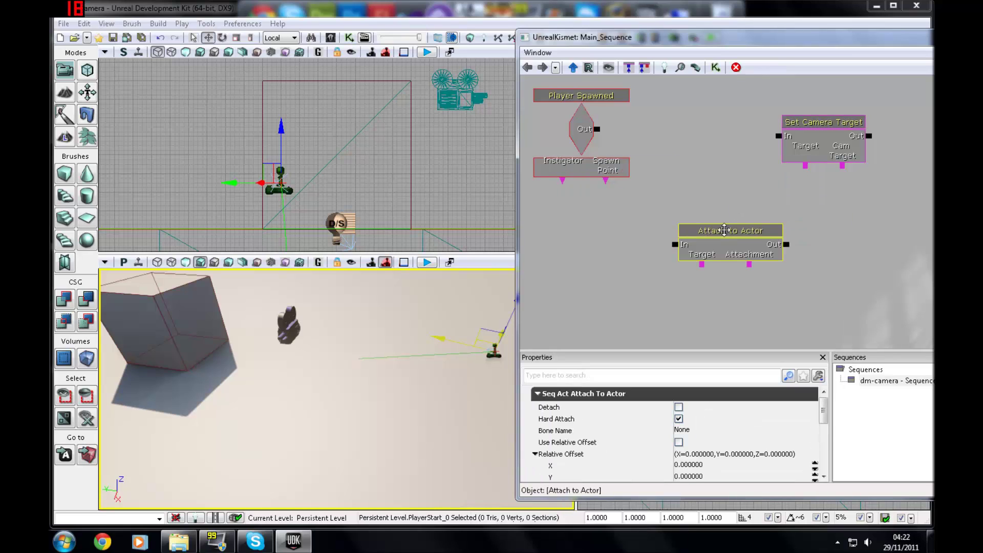
{"action": "left_click_drag", "start_coordinate": [724, 230], "coordinate": [679, 118]}
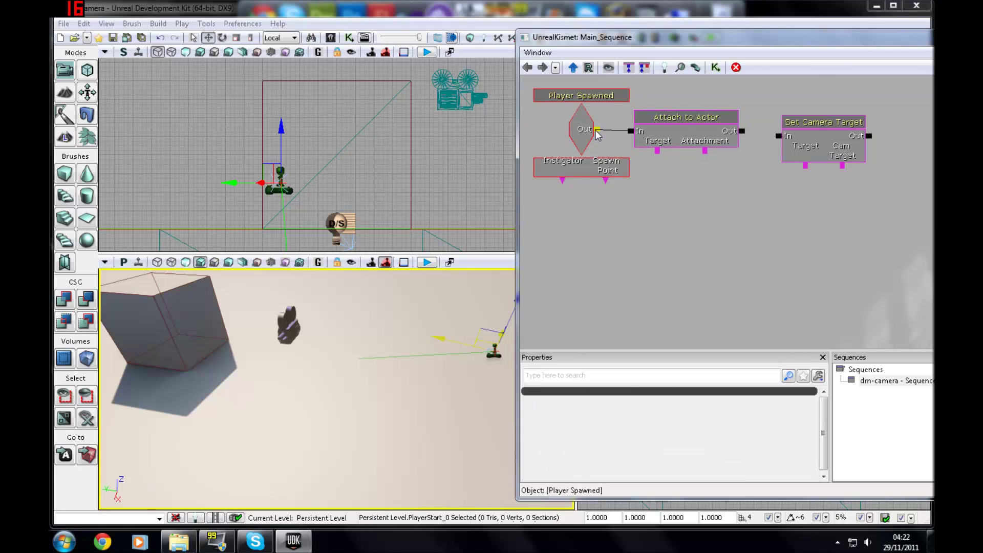
Connect Player Spawned's Out to Attach to Actor's In, and Attach to Actor's Out to Set Camera Target's In.
{"action": "left_click_drag", "start_coordinate": [597, 135], "coordinate": [596, 130]}
{"action": "left_click", "coordinate": [704, 106]}
{"action": "left_click", "coordinate": [673, 119]}
{"action": "left_click", "coordinate": [729, 167]}
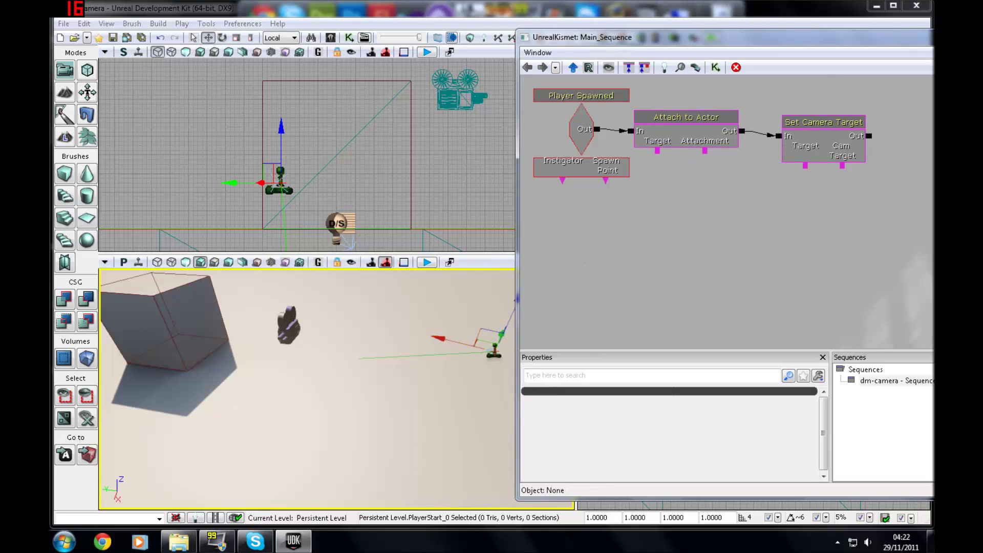
Add a Player variable for all players below Attach to Actor and link it to that action's Target.
{"action": "right_click_drag", "start_coordinate": [358, 359], "coordinate": [424, 322]}
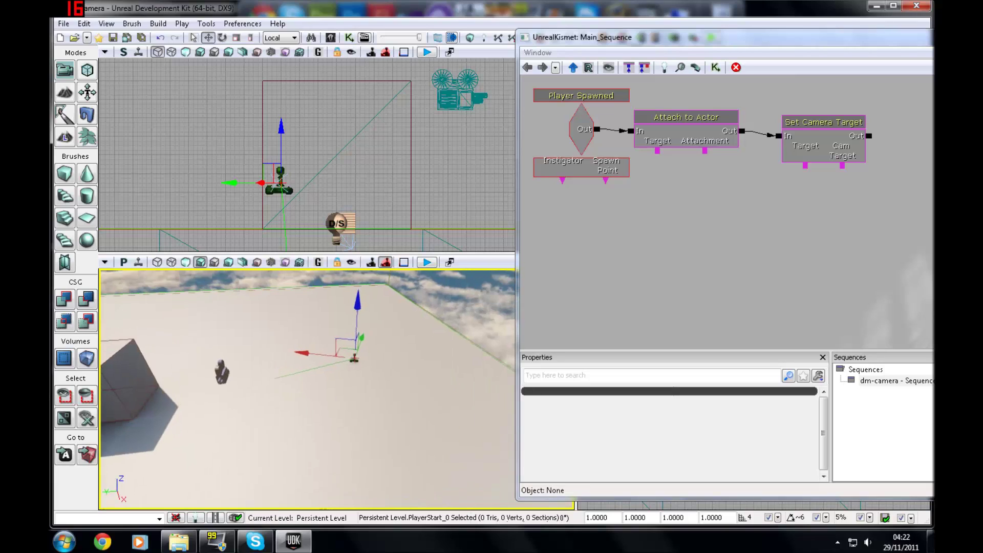
{"action": "left_click", "coordinate": [678, 177]}
{"action": "right_click", "coordinate": [679, 176]}
{"action": "mouse_move", "coordinate": [741, 209]}
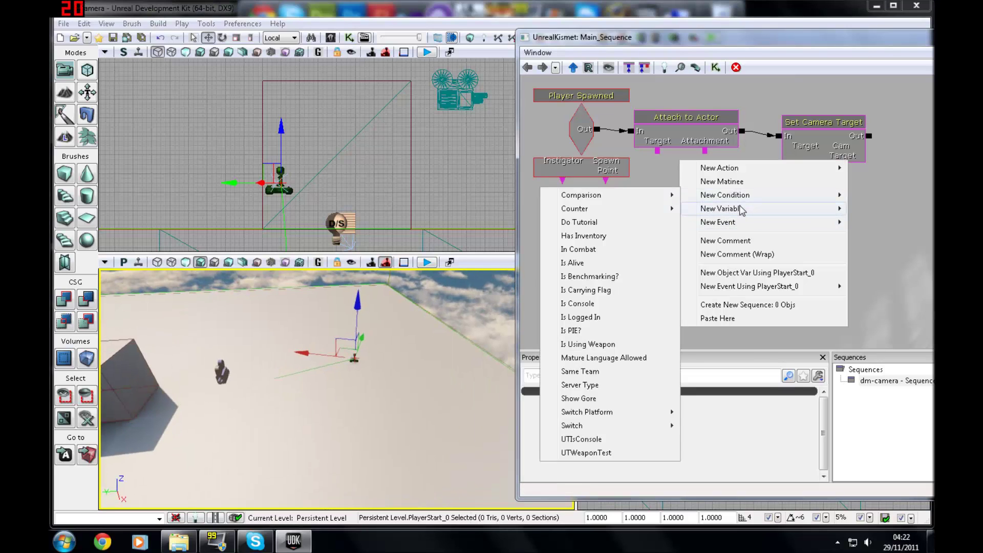
{"action": "mouse_move", "coordinate": [633, 304]}
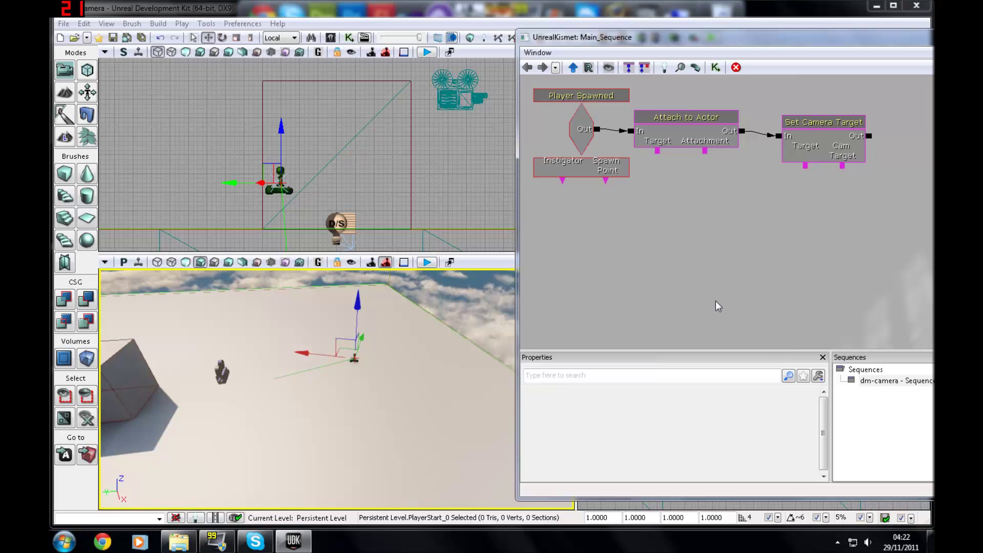
{"action": "left_click_drag", "start_coordinate": [685, 203], "coordinate": [655, 213], "text": "ctrl"}
{"action": "left_click_drag", "start_coordinate": [657, 150], "coordinate": [672, 209]}
Add an object variable for the level's CameraActor and link it to Attach to Actor's Attachment.
{"action": "left_click", "coordinate": [221, 372]}
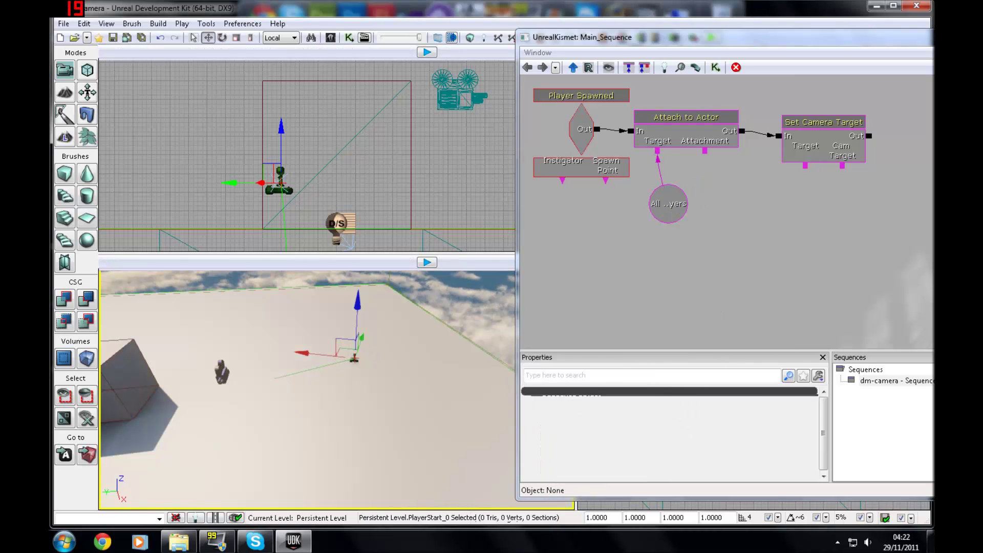
{"action": "right_click", "coordinate": [732, 219]}
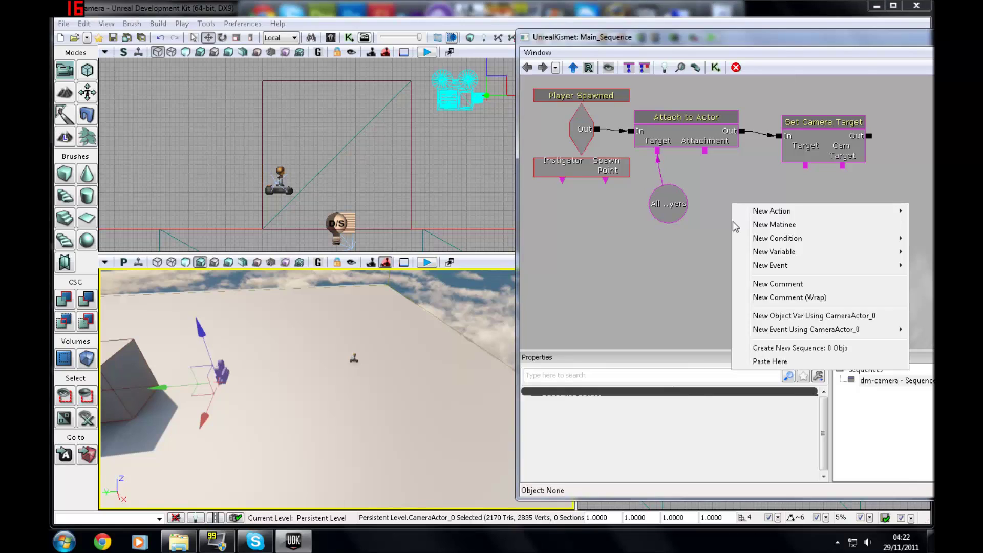
{"action": "left_click", "coordinate": [784, 314]}
{"action": "left_click_drag", "start_coordinate": [749, 241], "coordinate": [719, 197]}
{"action": "left_click_drag", "start_coordinate": [706, 150], "coordinate": [722, 192]}
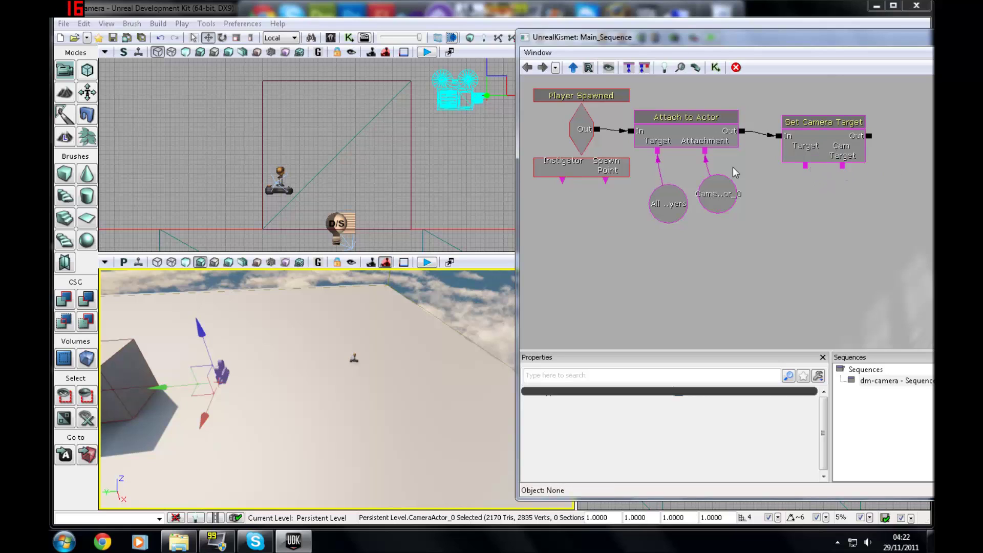
Duplicate the All Players and CameraActor variables below Set Camera Target and link them to its Target and Cam Target respectively.
{"action": "left_click", "coordinate": [664, 221]}
{"action": "left_click", "coordinate": [711, 196], "text": "ctrl"}
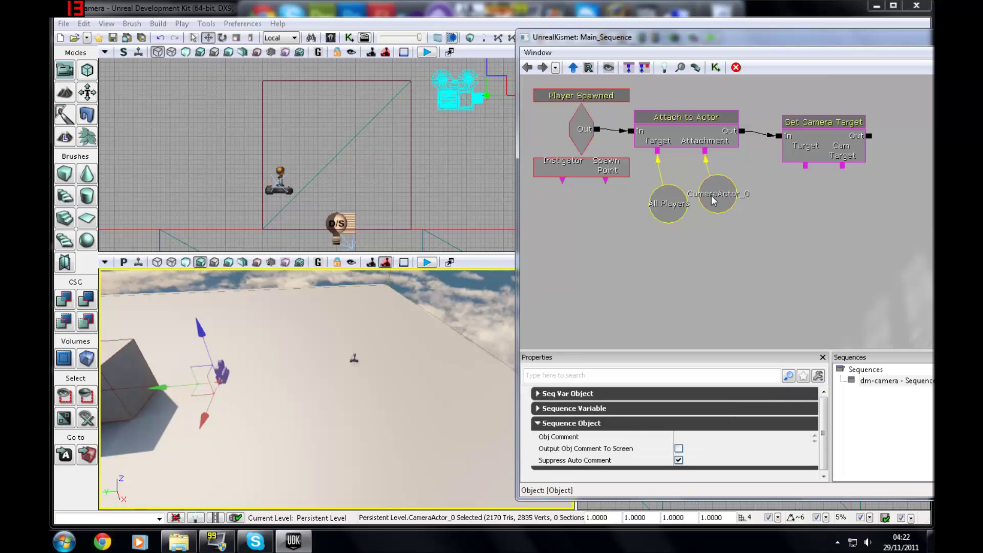
{"action": "right_click", "coordinate": [712, 197]}
{"action": "left_click", "coordinate": [705, 198]}
{"action": "left_click", "coordinate": [672, 207], "text": "ctrl"}
{"action": "left_click", "coordinate": [676, 217]}
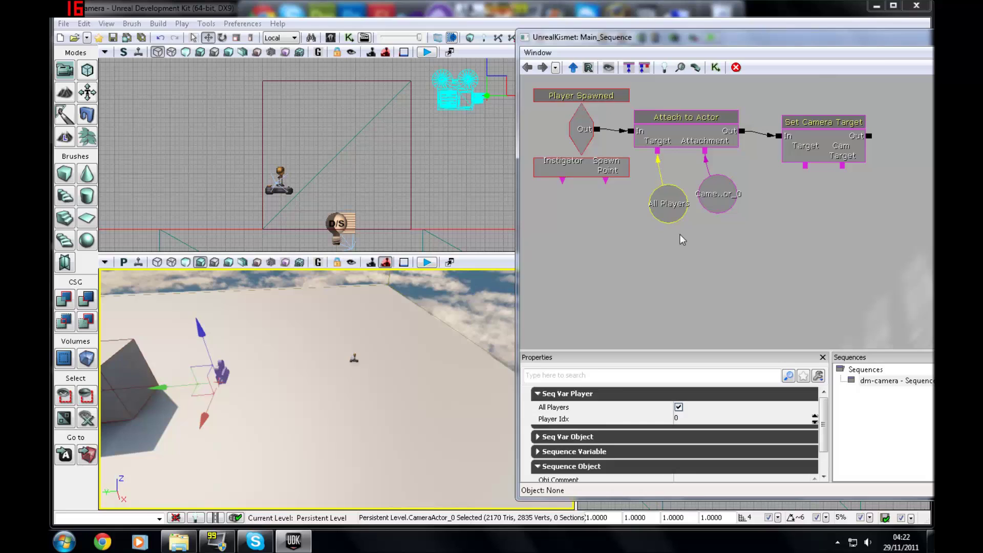
{"action": "left_click", "coordinate": [681, 233]}
{"action": "key", "text": "ctrl+v"}
{"action": "left_click_drag", "start_coordinate": [860, 245], "coordinate": [817, 215]}
{"action": "left_click_drag", "start_coordinate": [806, 165], "coordinate": [805, 209]}
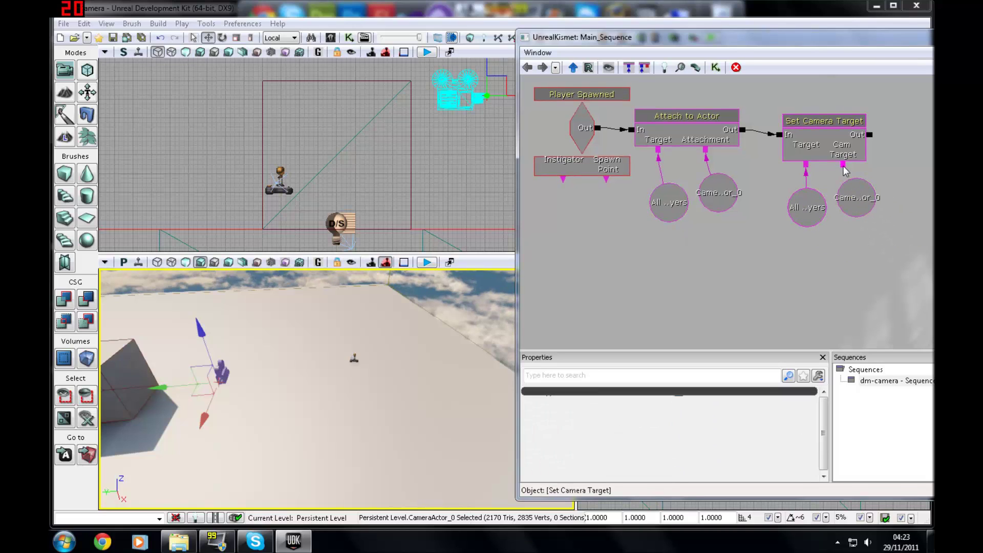
{"action": "left_click_drag", "start_coordinate": [843, 164], "coordinate": [848, 196]}
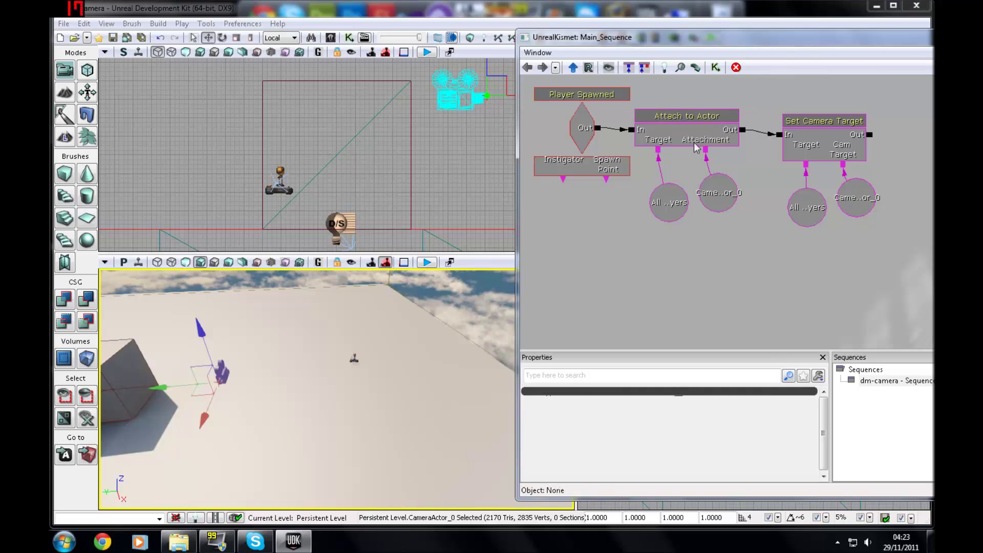
Enable Use Relative Rotation on the Attach to Actor action.
{"action": "left_click", "coordinate": [834, 115]}
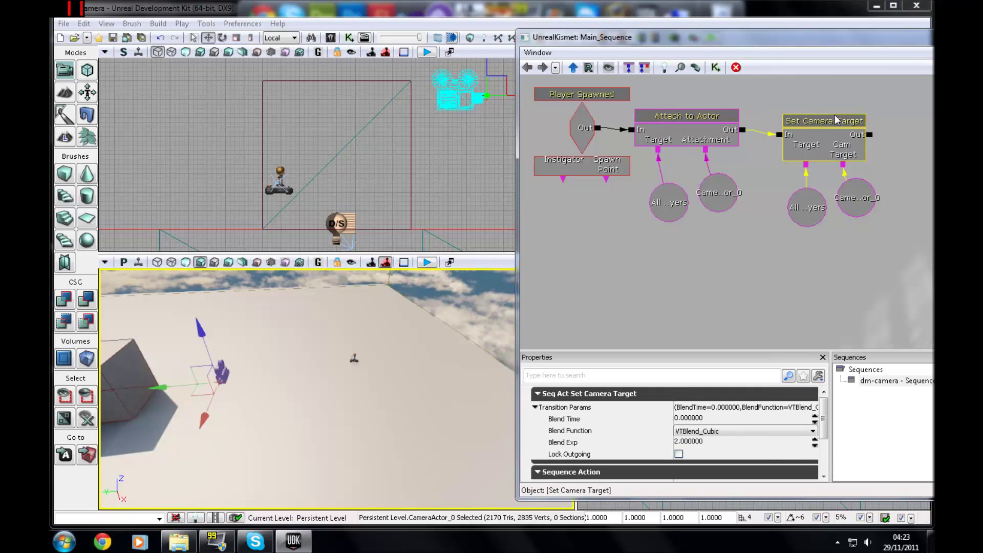
{"action": "left_click", "coordinate": [722, 121]}
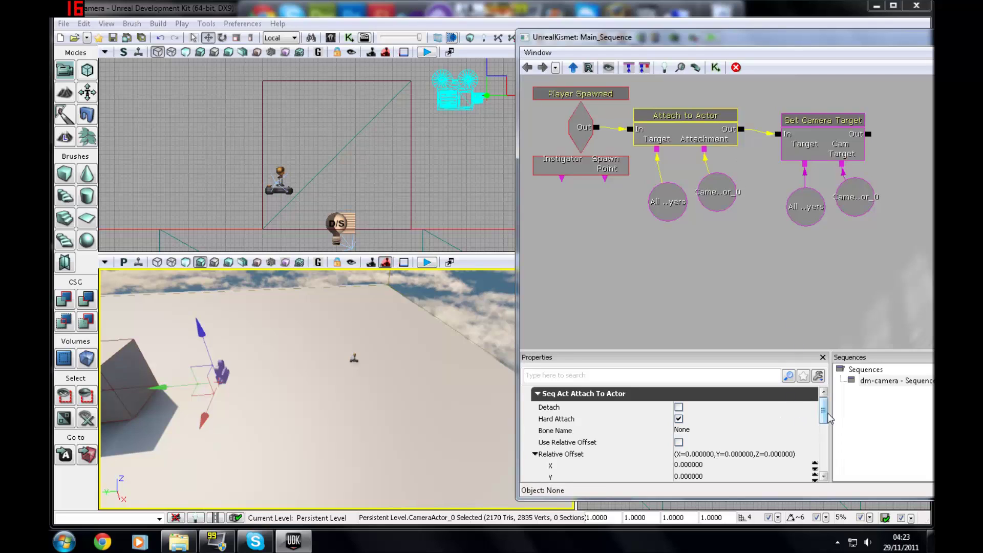
{"action": "scroll", "coordinate": [830, 418], "scroll_direction": "down", "scroll_amount": 3}
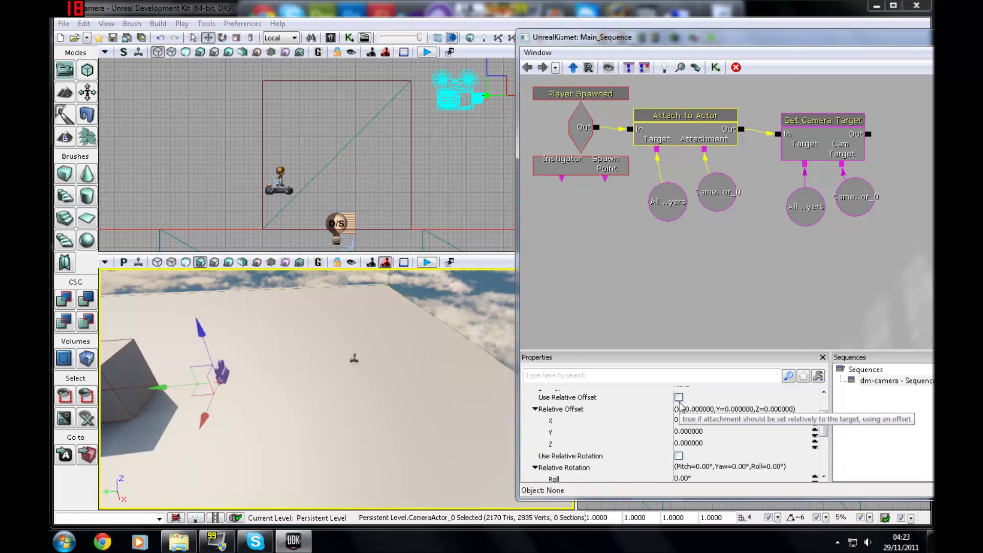
{"action": "scroll", "coordinate": [823, 432], "scroll_direction": "down", "scroll_amount": 3}
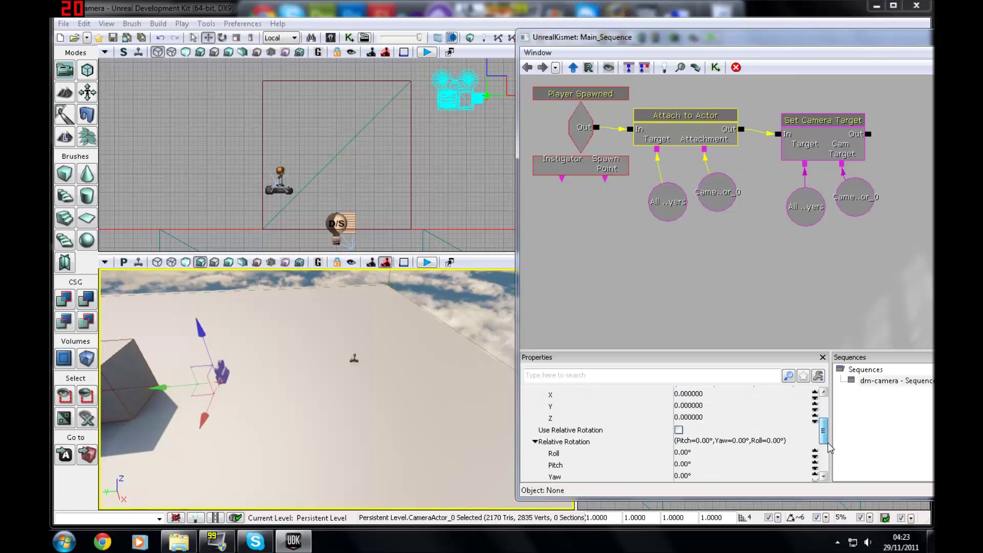
{"action": "left_click", "coordinate": [679, 420]}
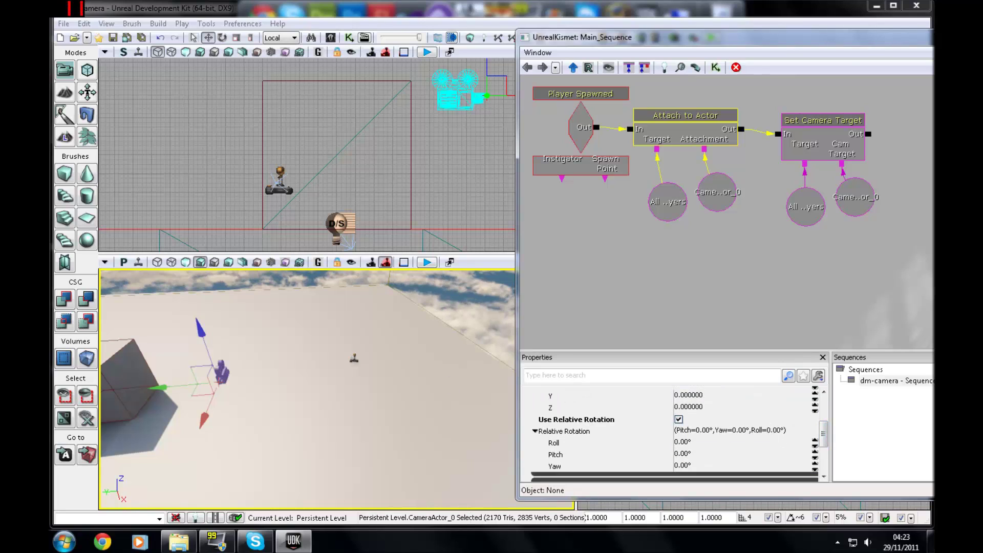
Play the level in the perspective viewport to test the attached camera view, and end the session.
{"action": "right_click_drag", "start_coordinate": [389, 354], "coordinate": [338, 323]}
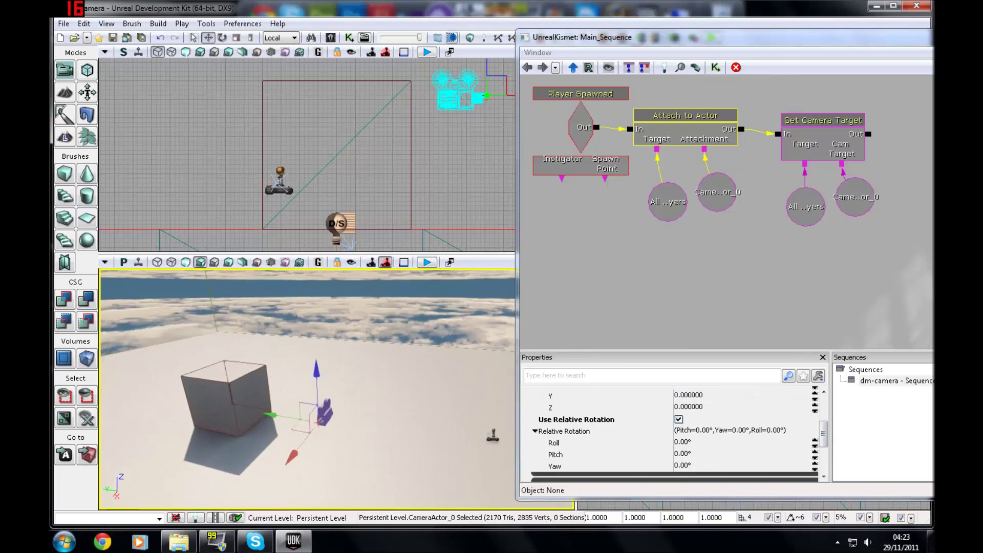
{"action": "left_click", "coordinate": [427, 262]}
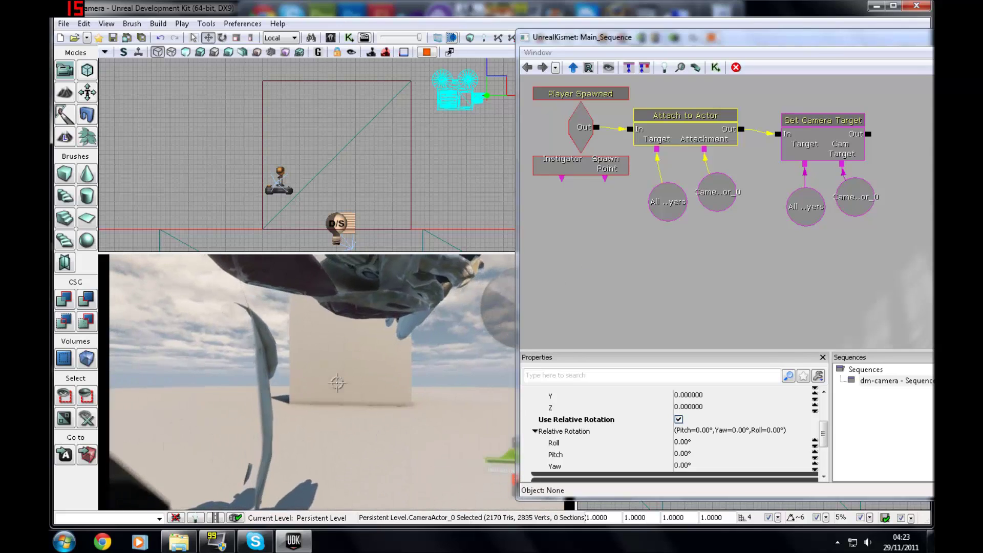
{"action": "key", "text": "Escape"}
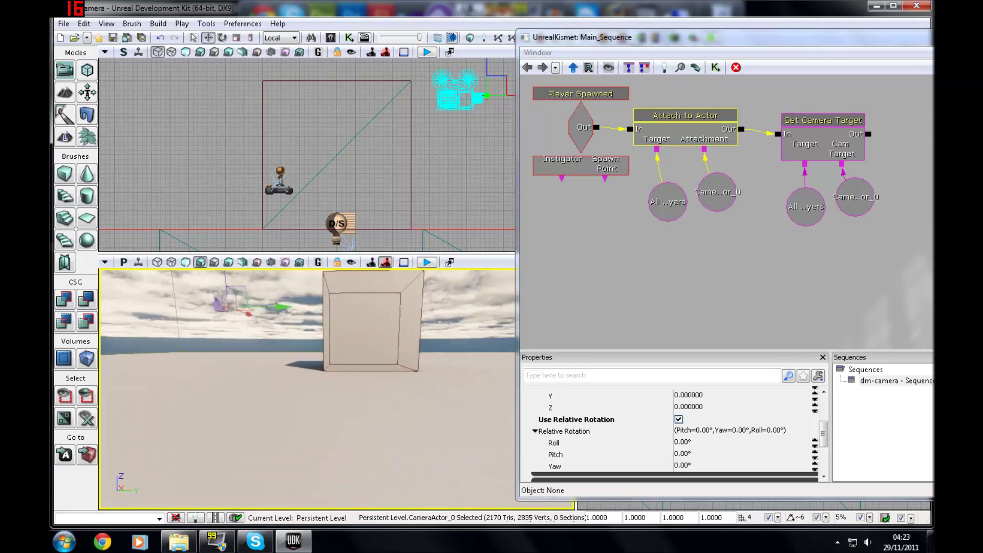
Set the Relative Offset Z of the Attach to Actor action to 512, and play the level briefly to test it.
{"action": "right_click_drag", "start_coordinate": [307, 389], "coordinate": [308, 418]}
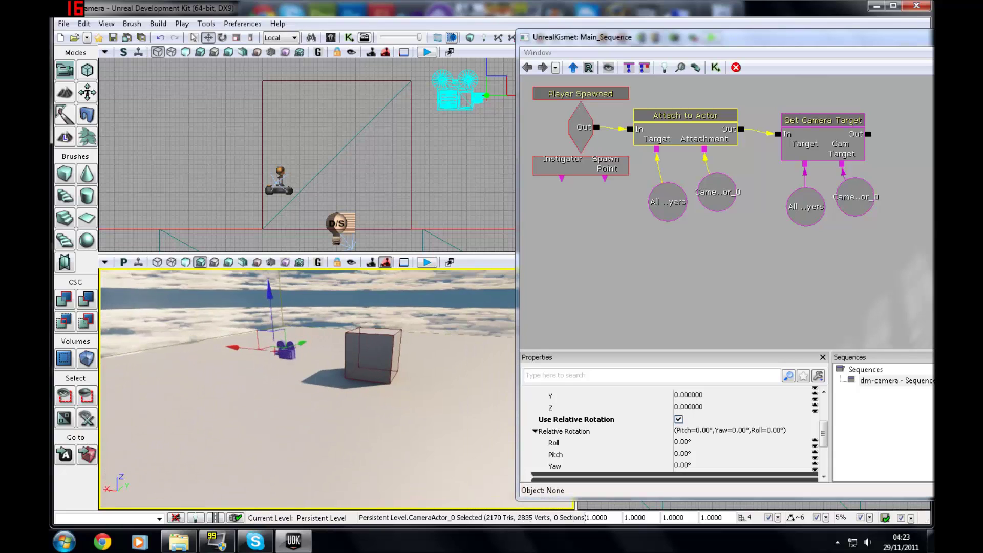
{"action": "left_click_drag", "start_coordinate": [825, 438], "coordinate": [824, 428]}
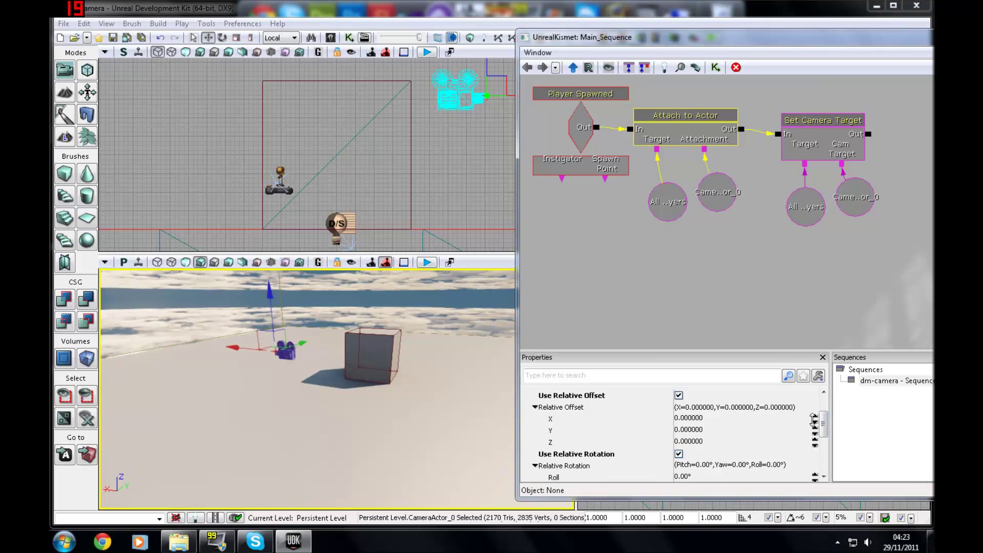
{"action": "scroll", "coordinate": [827, 445], "scroll_direction": "down", "scroll_amount": 2}
{"action": "scroll", "coordinate": [828, 449], "scroll_direction": "down", "scroll_amount": 1}
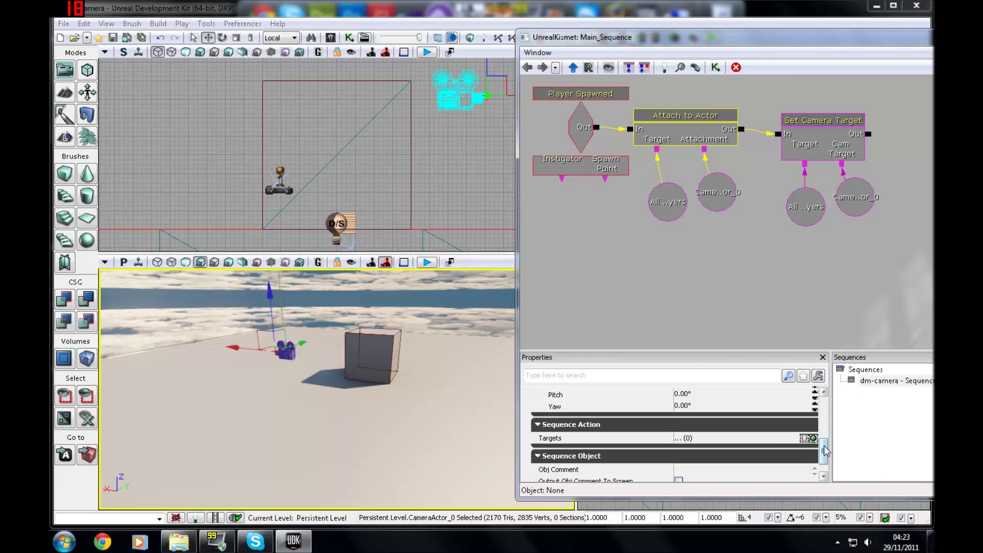
{"action": "scroll", "coordinate": [826, 428], "scroll_direction": "up", "scroll_amount": 3}
{"action": "scroll", "coordinate": [827, 428], "scroll_direction": "up", "scroll_amount": 1}
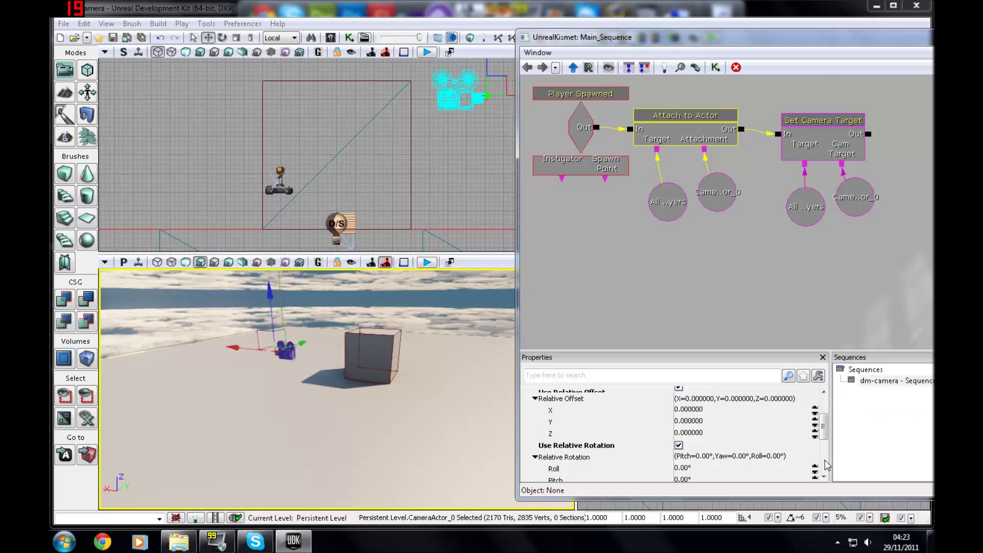
{"action": "left_click", "coordinate": [707, 433]}
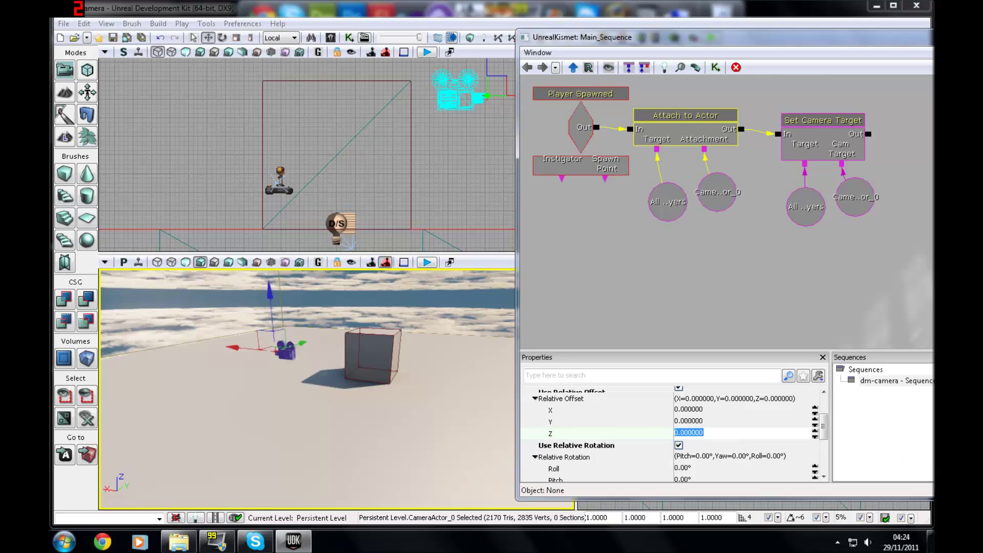
{"action": "type", "text": "4"}
{"action": "key", "text": "Return"}
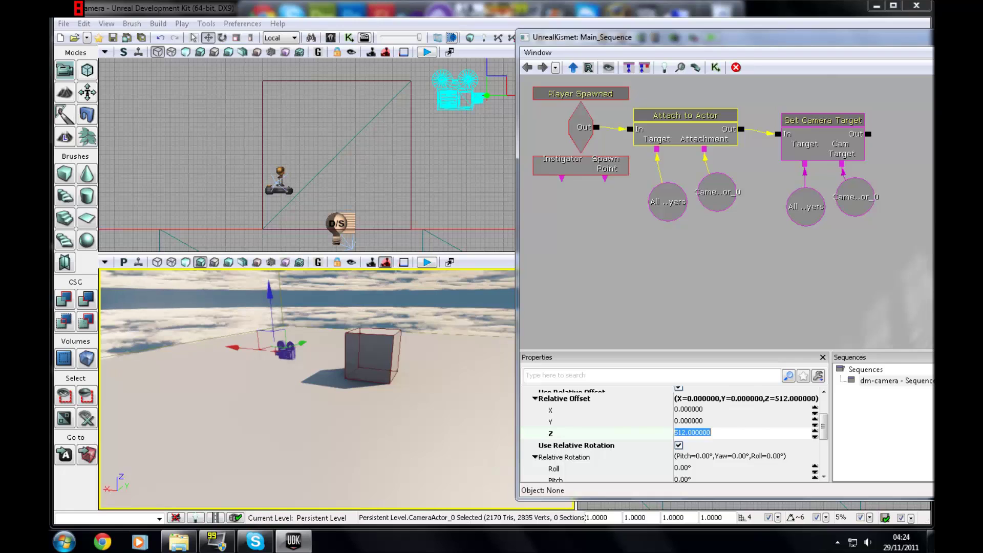
{"action": "left_click", "coordinate": [427, 263]}
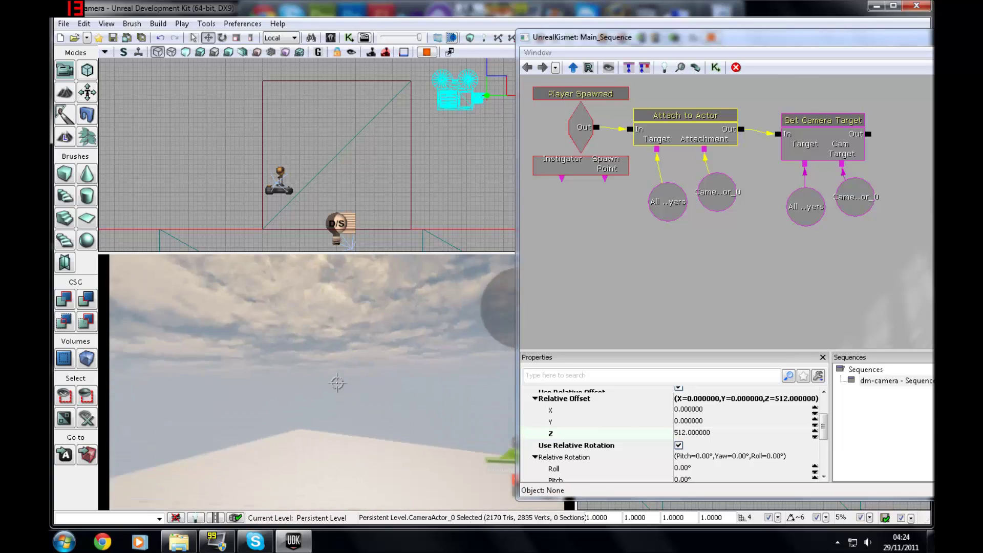
{"action": "key", "text": "Escape"}
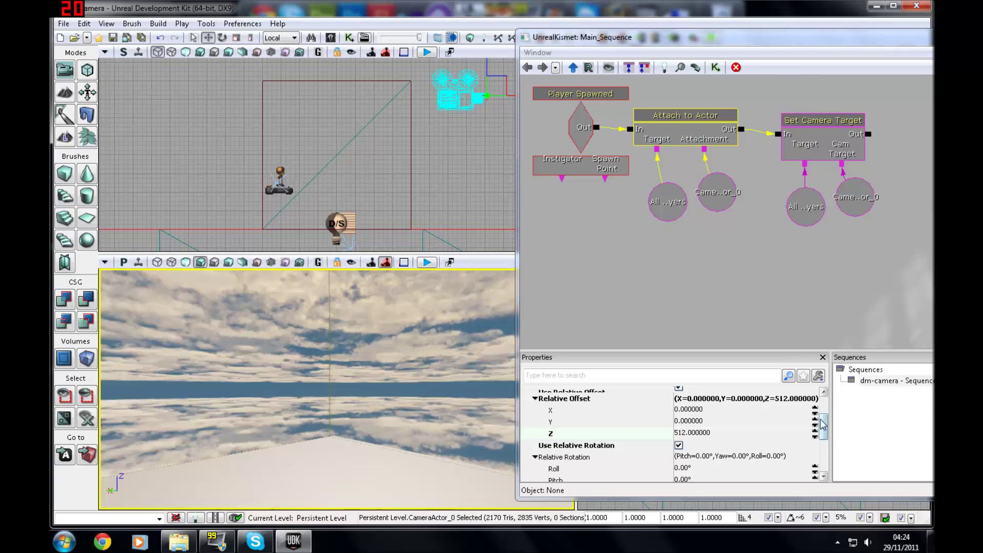
Set the Relative Rotation Pitch of the Attach to Actor action to -90 degrees.
{"action": "left_click_drag", "start_coordinate": [825, 425], "coordinate": [827, 437]}
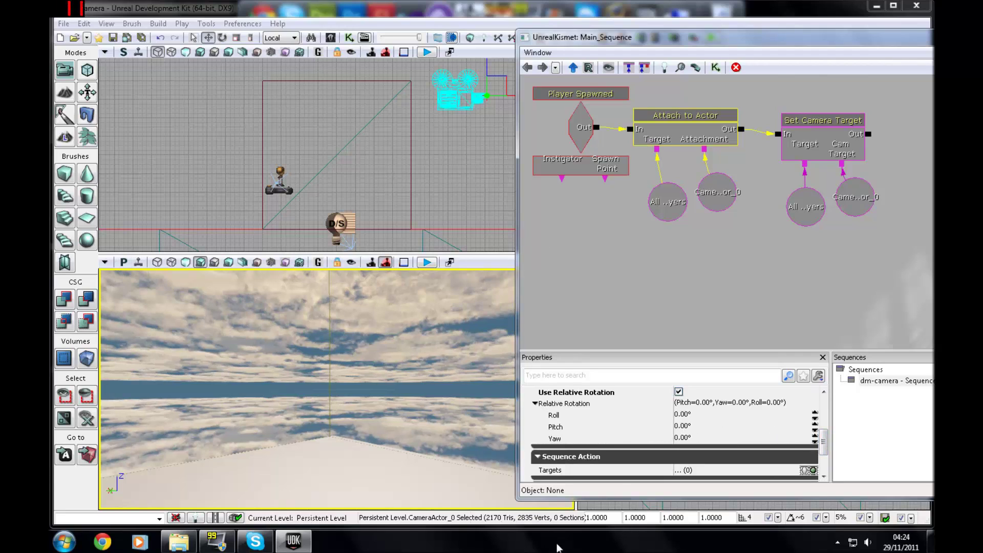
{"action": "left_click", "coordinate": [686, 415]}
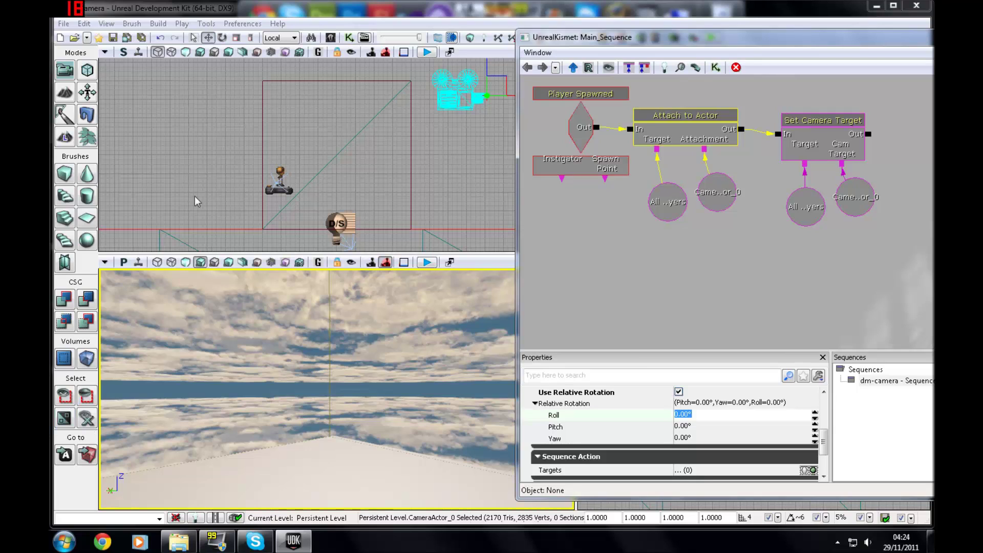
{"action": "right_click_drag", "start_coordinate": [241, 338], "coordinate": [215, 446]}
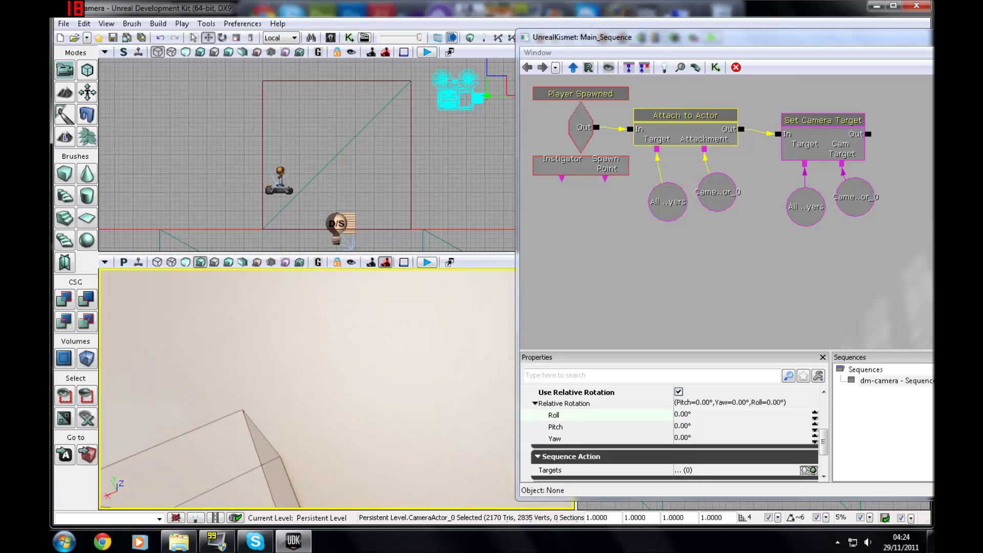
{"action": "right_click_drag", "start_coordinate": [314, 405], "coordinate": [313, 379]}
{"action": "left_click", "coordinate": [692, 427]}
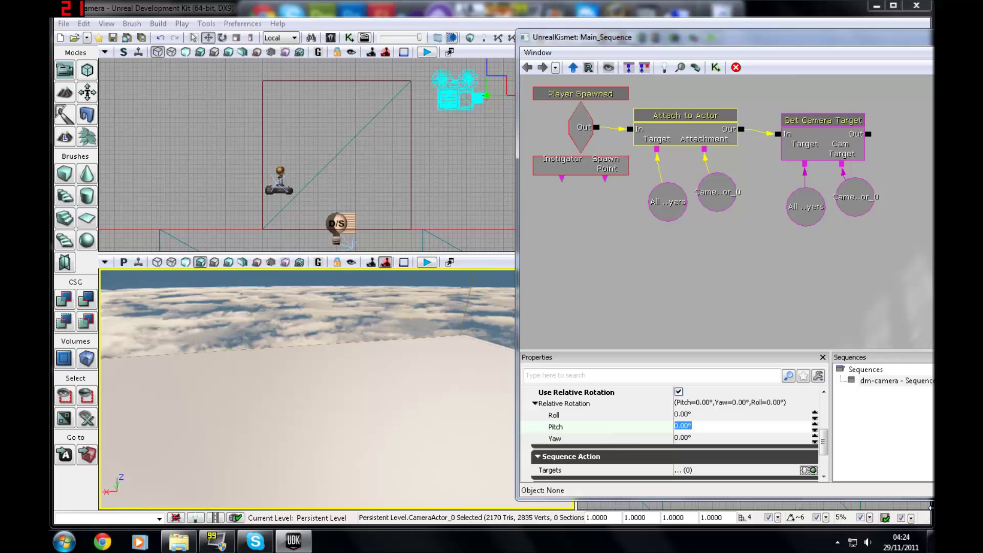
{"action": "type", "text": "-90.0"}
{"action": "key", "text": "Return"}
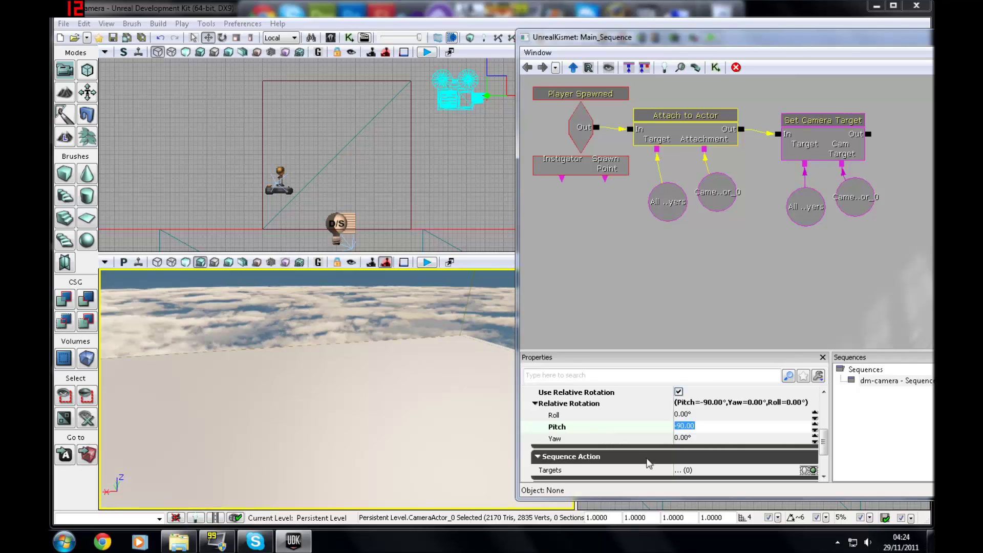
Play the level in the perspective viewport, walk the player around the cube to test the top-down camera, and end the session.
{"action": "left_click", "coordinate": [427, 262]}
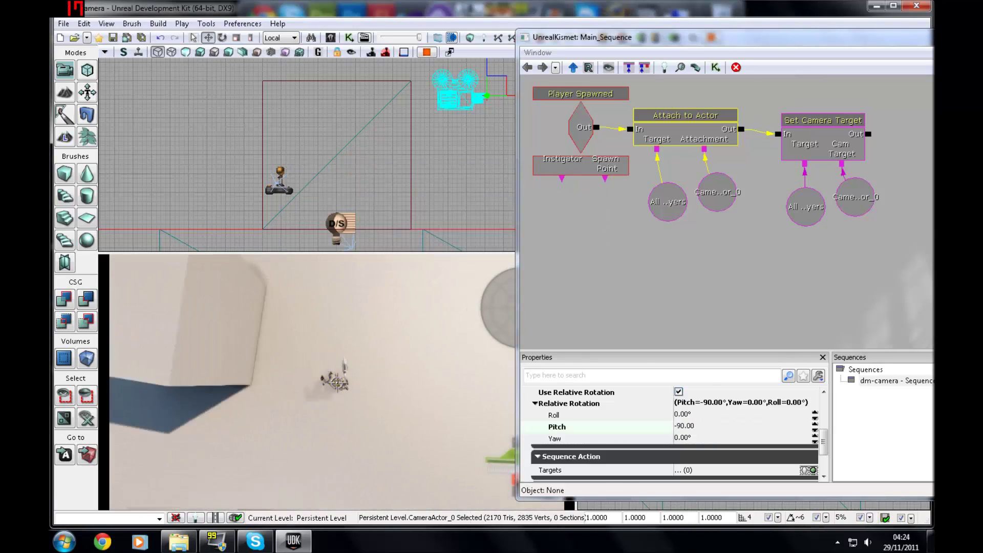
{"action": "key", "text": "w"}
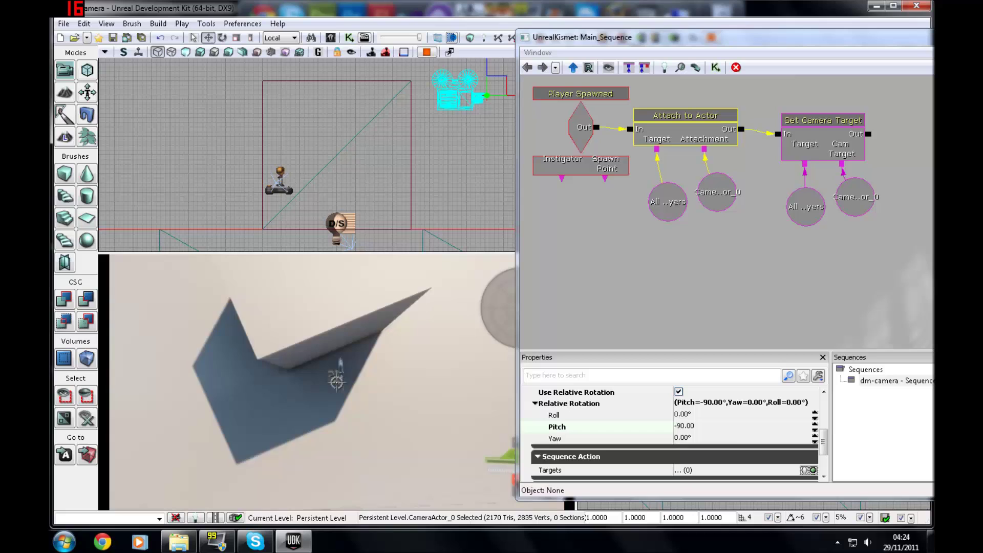
{"action": "key", "text": "w"}
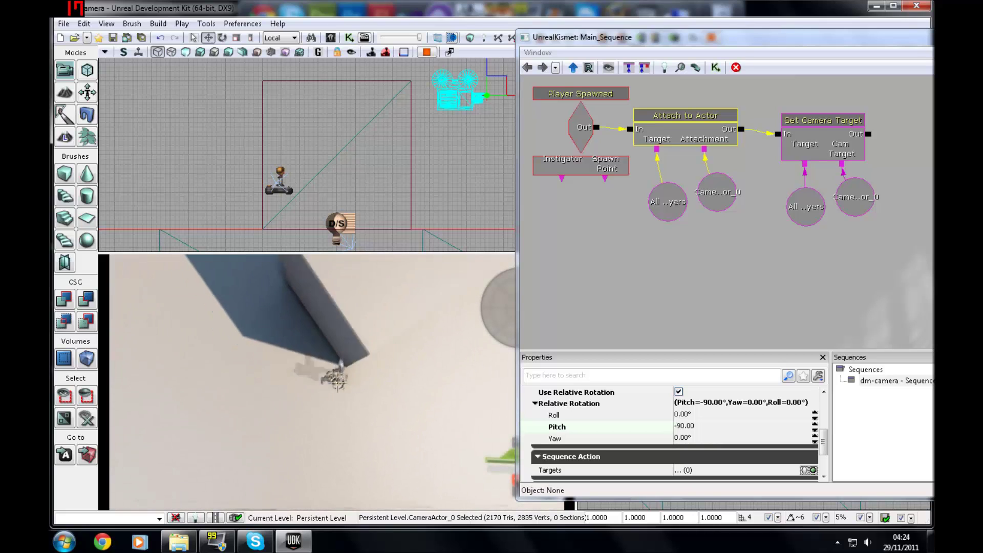
{"action": "key", "text": "s"}
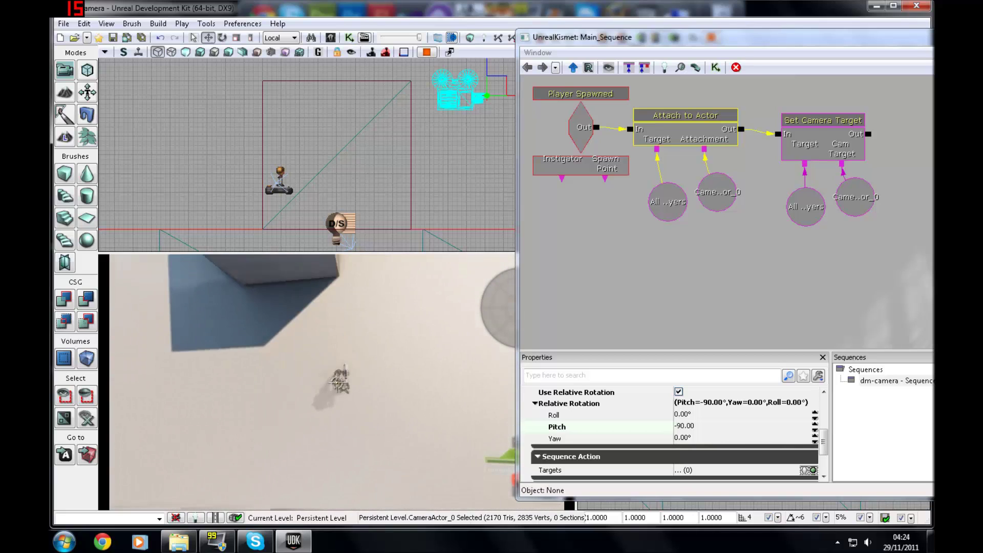
{"action": "key", "text": "w"}
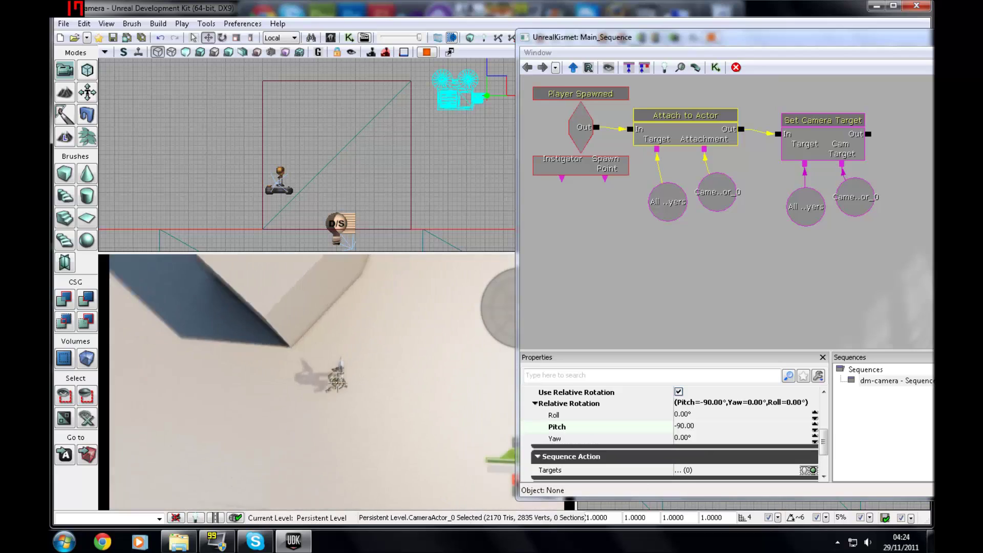
{"action": "key", "text": "w"}
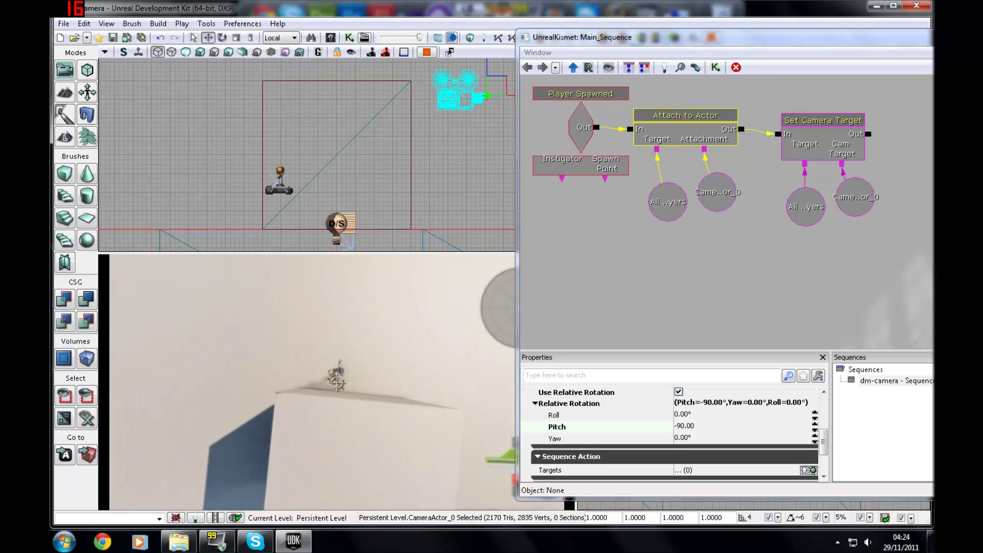
{"action": "key", "text": "d"}
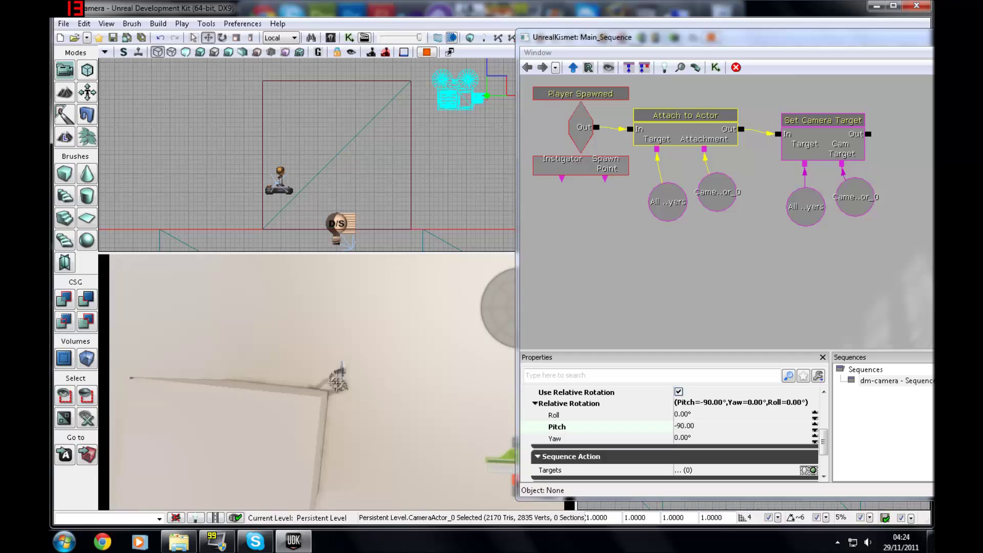
{"action": "key", "text": "s"}
{"action": "key", "text": "Escape"}
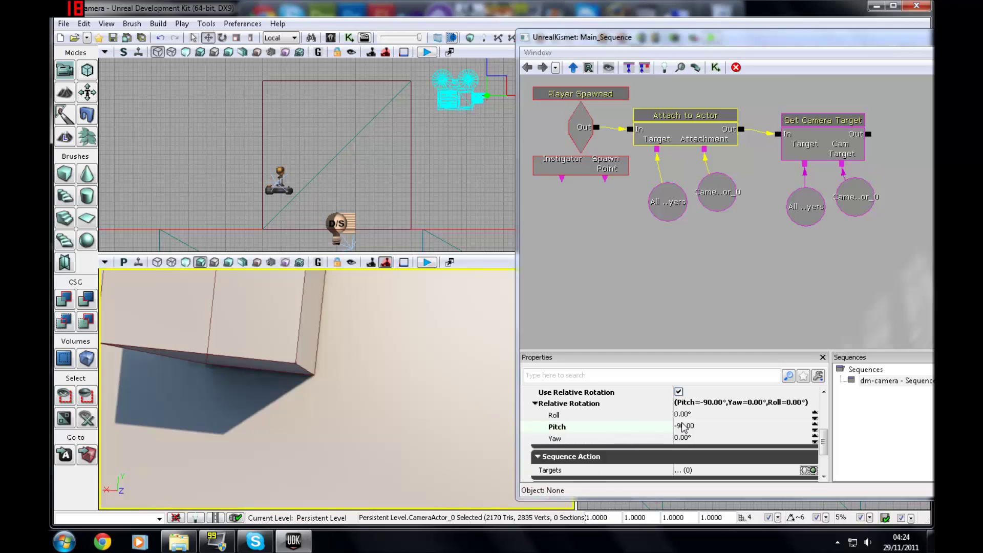
Reset the Relative Rotation Pitch of the Attach to Actor action to 0 degrees.
{"action": "left_click_drag", "start_coordinate": [681, 426], "coordinate": [674, 425]}
{"action": "type", "text": "1"}
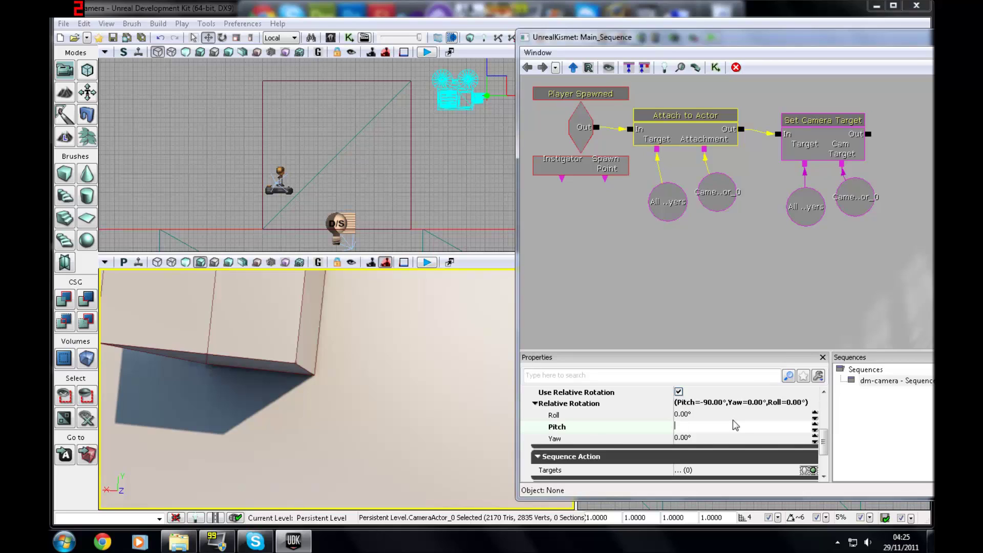
{"action": "type", "text": "0.00"}
{"action": "key", "text": "Return"}
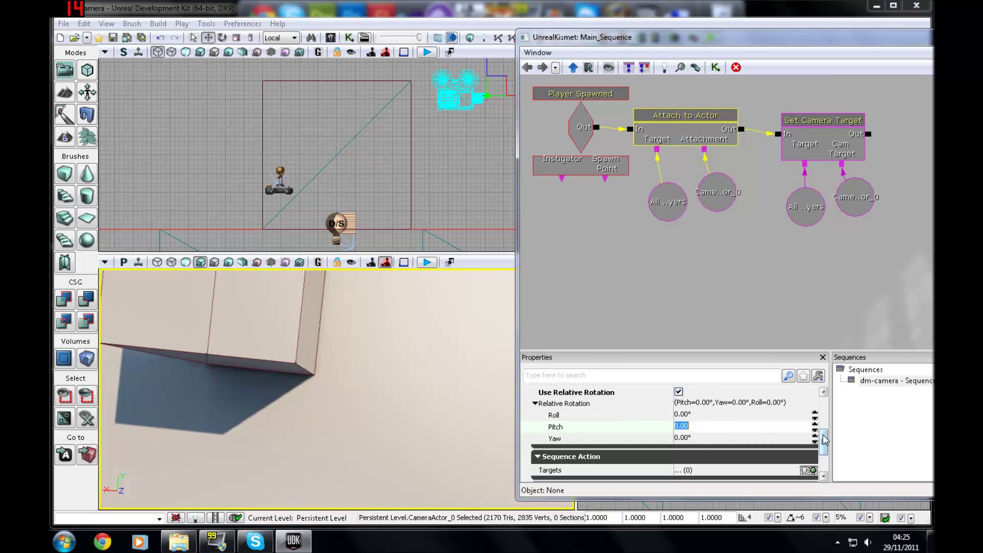
{"action": "left_click_drag", "start_coordinate": [824, 440], "coordinate": [823, 434]}
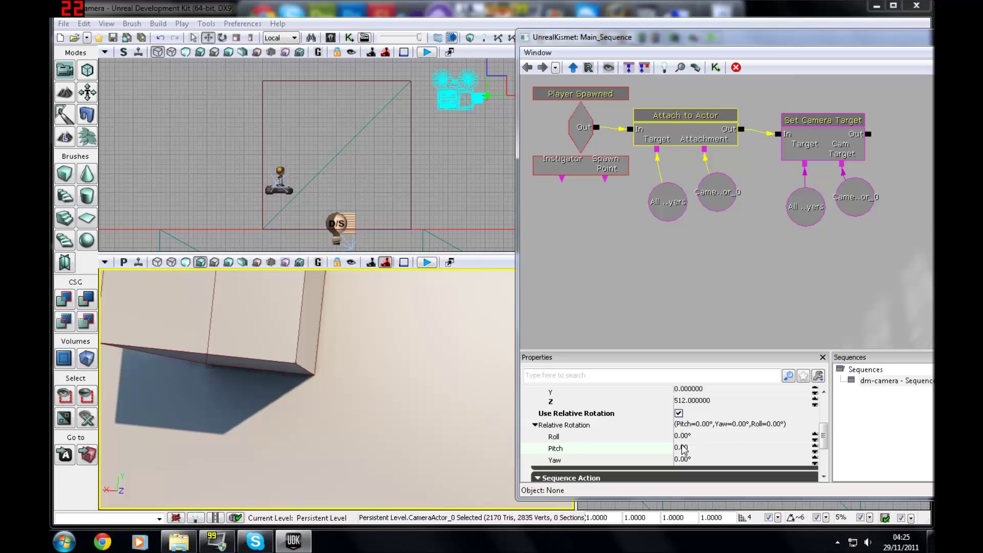
{"action": "left_click", "coordinate": [549, 101]}
{"action": "left_click", "coordinate": [556, 92]}
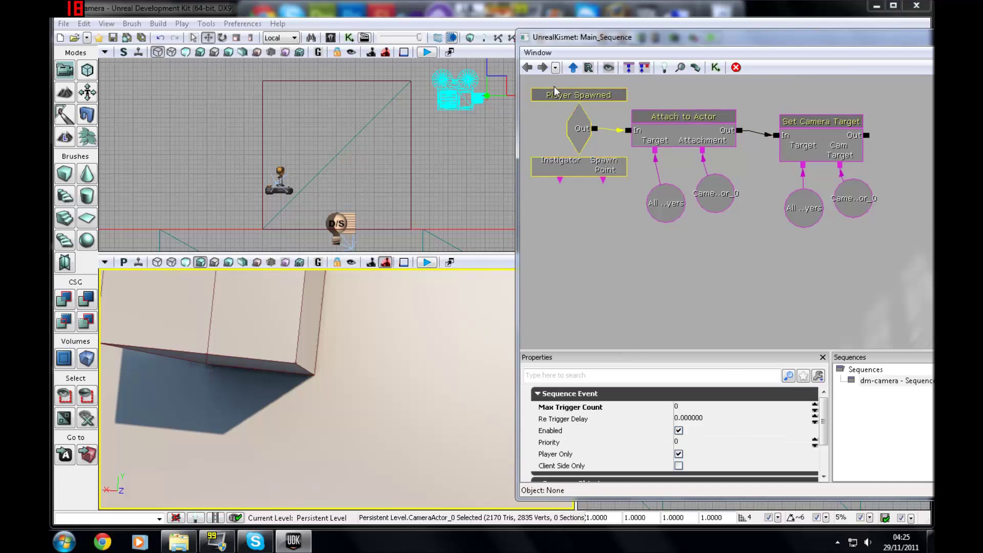
{"action": "left_click", "coordinate": [589, 245]}
{"action": "key", "text": "ctrl+v"}
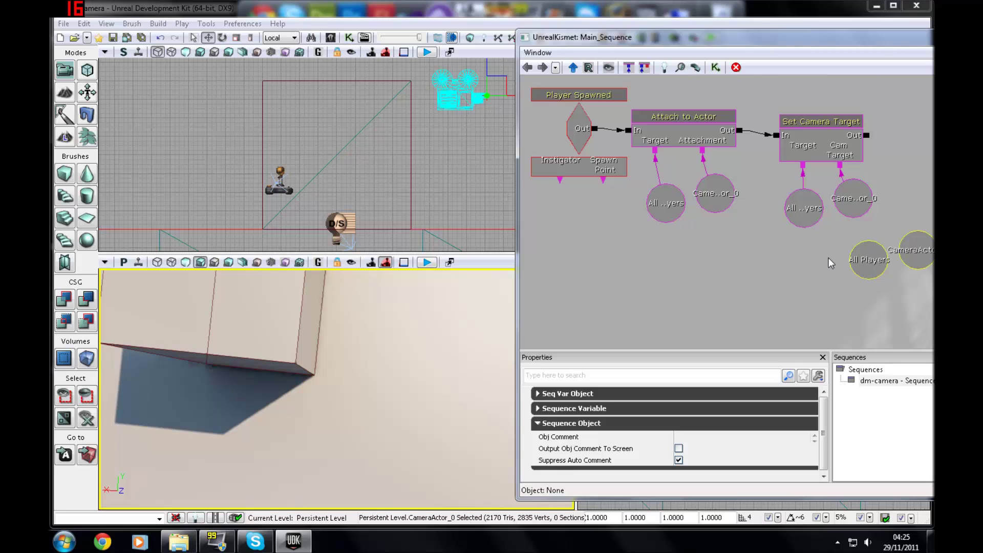
{"action": "key", "text": "Delete"}
Duplicate the Player Spawned event, place the copy below the original, and break all links to the copy.
{"action": "left_click", "coordinate": [579, 128]}
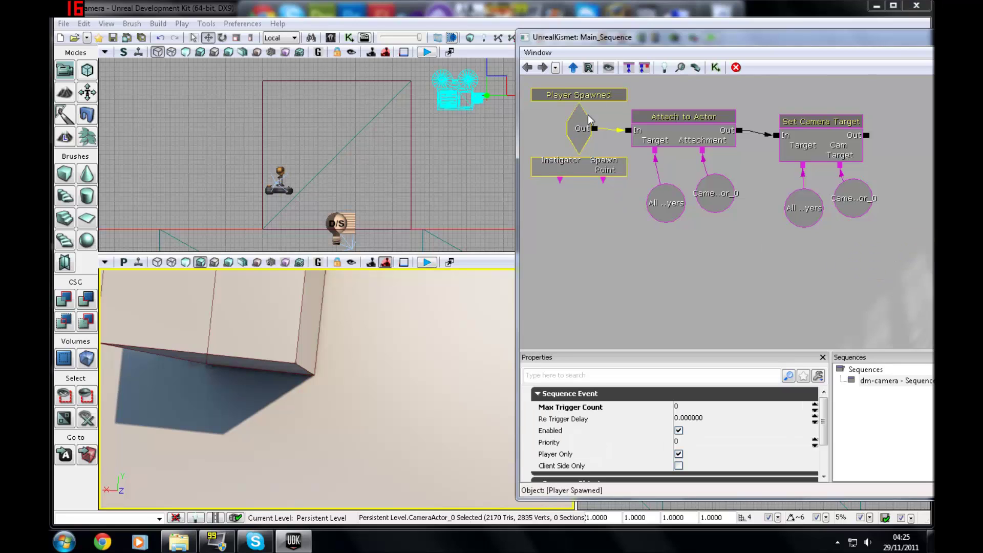
{"action": "left_click", "coordinate": [577, 283]}
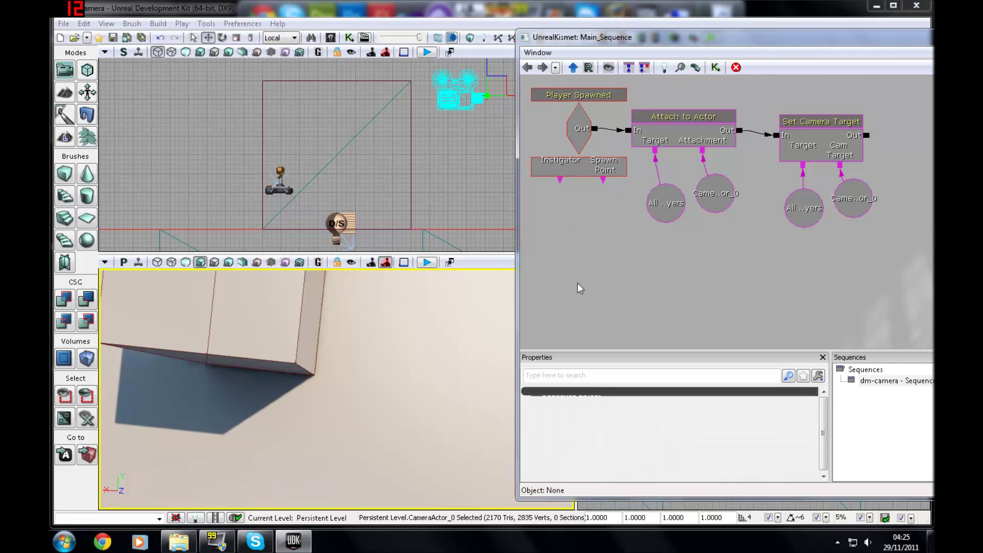
{"action": "key", "text": "ctrl+v"}
{"action": "left_click_drag", "start_coordinate": [902, 218], "coordinate": [650, 244]}
{"action": "right_click", "coordinate": [655, 231]}
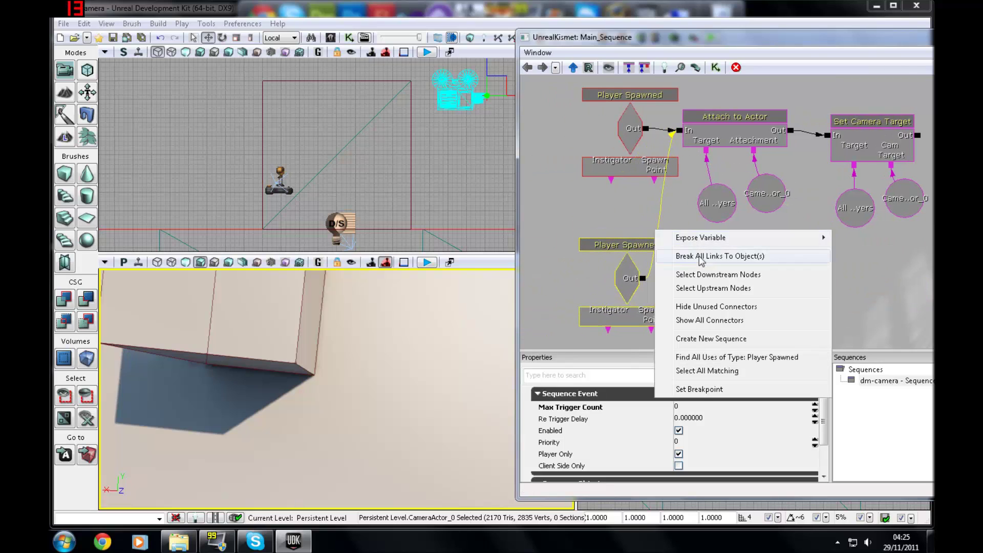
{"action": "left_click", "coordinate": [681, 255]}
Delete the original Player Spawned event, the Attach to Actor and Set Camera Target actions, and all their player and camera variables.
{"action": "left_click", "coordinate": [739, 124]}
{"action": "left_click", "coordinate": [660, 116]}
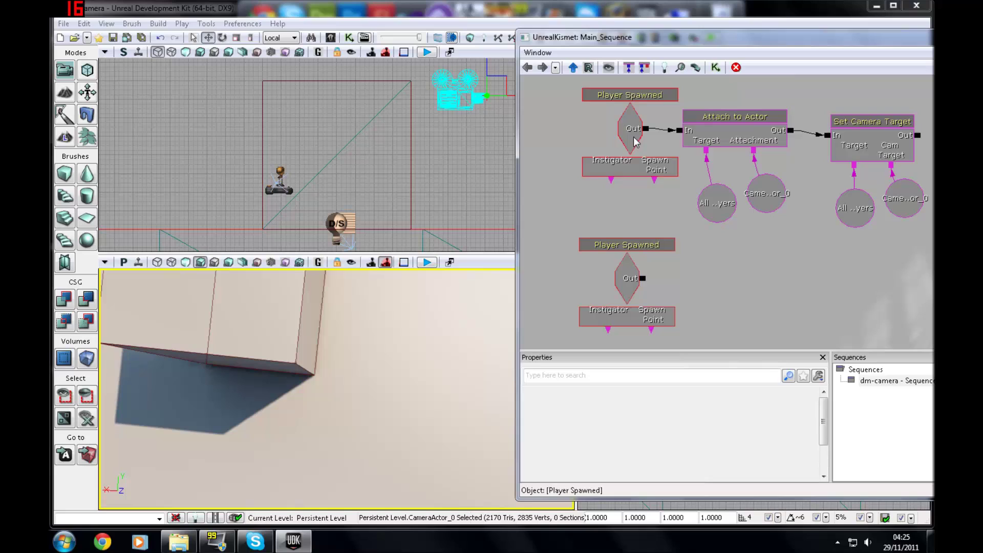
{"action": "left_click", "coordinate": [636, 139]}
{"action": "key", "text": "Delete"}
{"action": "key", "text": "Delete"}
{"action": "left_click", "coordinate": [895, 156]}
{"action": "key", "text": "Delete"}
{"action": "left_click", "coordinate": [904, 198]}
{"action": "key", "text": "Delete"}
{"action": "left_click", "coordinate": [854, 217]}
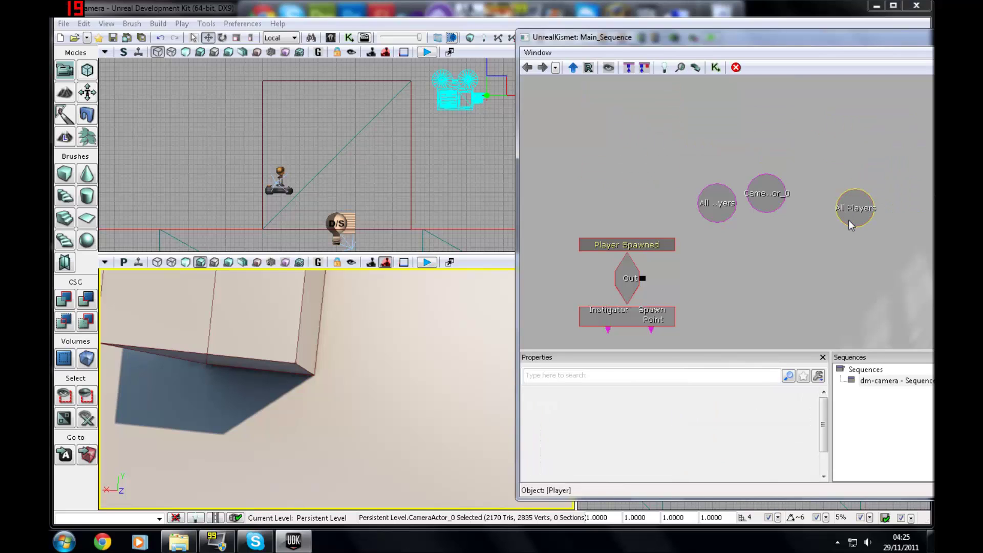
{"action": "key", "text": "Delete"}
{"action": "left_click", "coordinate": [761, 193]}
{"action": "key", "text": "Delete"}
{"action": "left_click", "coordinate": [729, 204]}
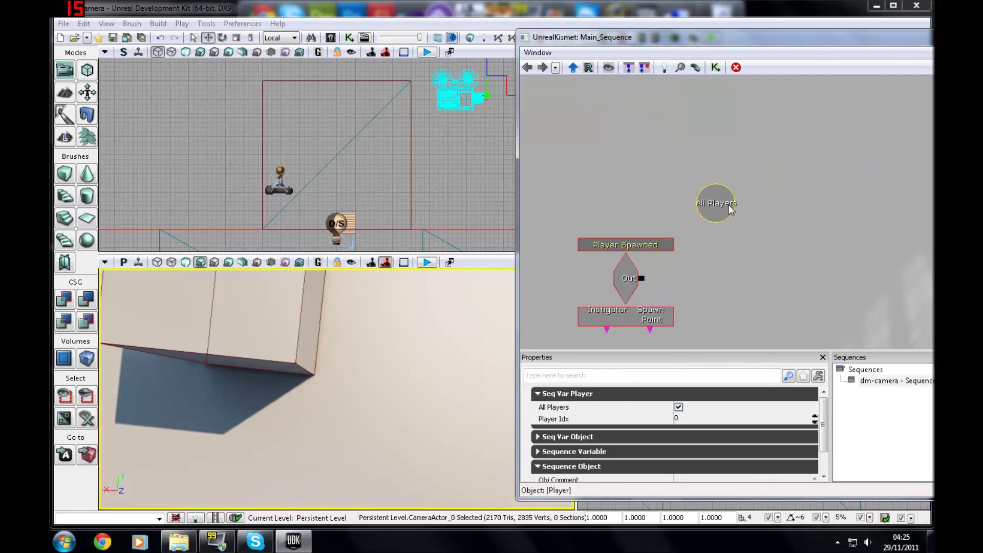
{"action": "key", "text": "Delete"}
Add a Console Command action beside the Player Spawned event and link the event's Out to the action's In.
{"action": "right_click", "coordinate": [675, 288]}
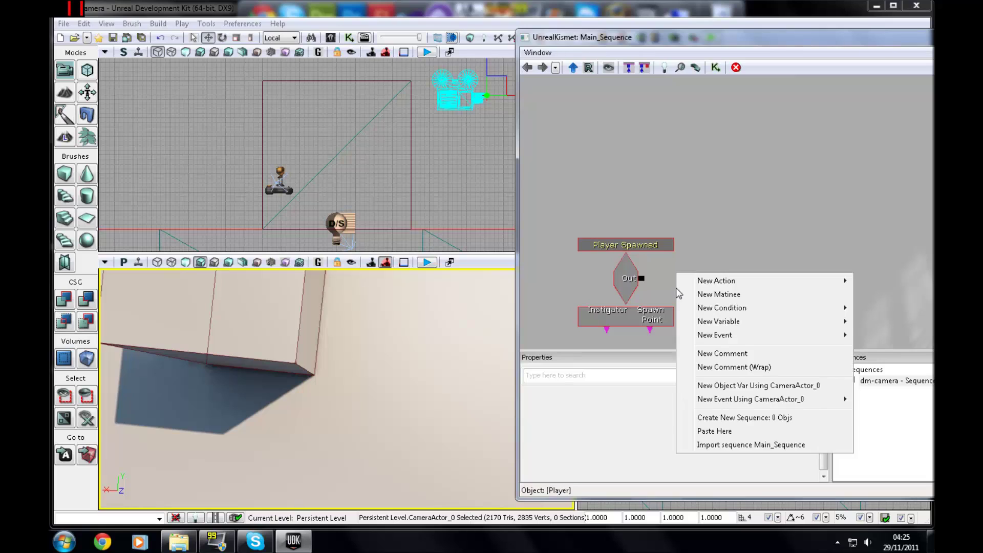
{"action": "mouse_move", "coordinate": [706, 286]}
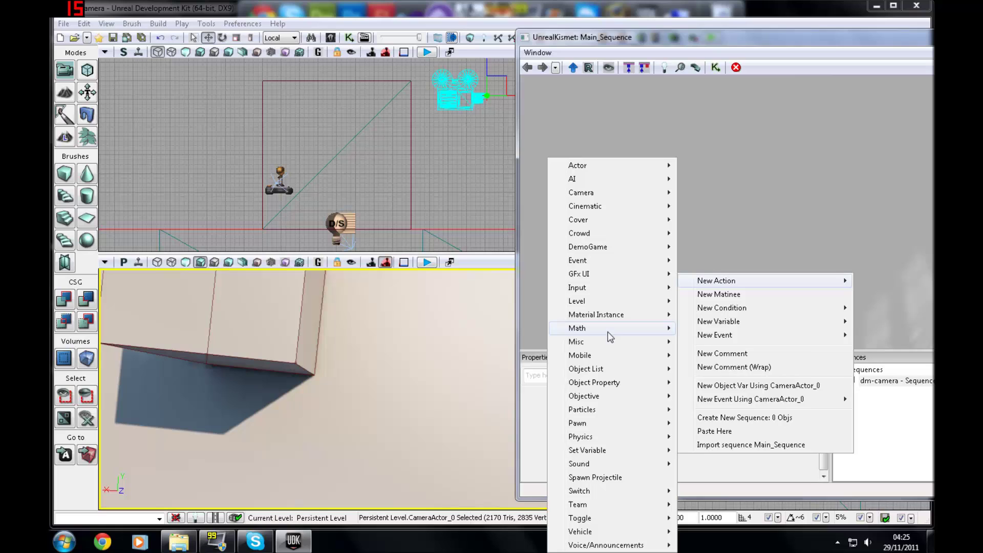
{"action": "mouse_move", "coordinate": [607, 343]}
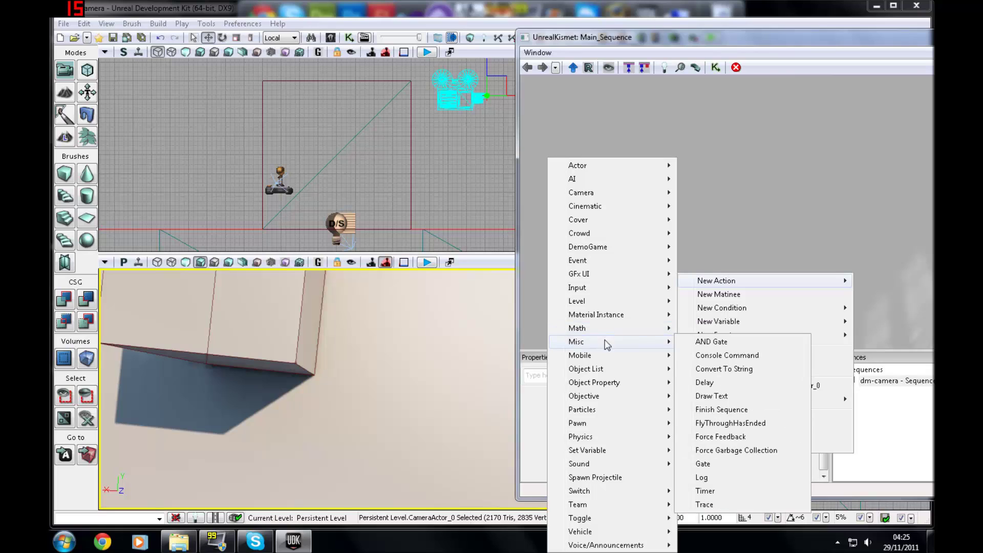
{"action": "left_click", "coordinate": [726, 355]}
{"action": "left_click_drag", "start_coordinate": [711, 298], "coordinate": [704, 199]}
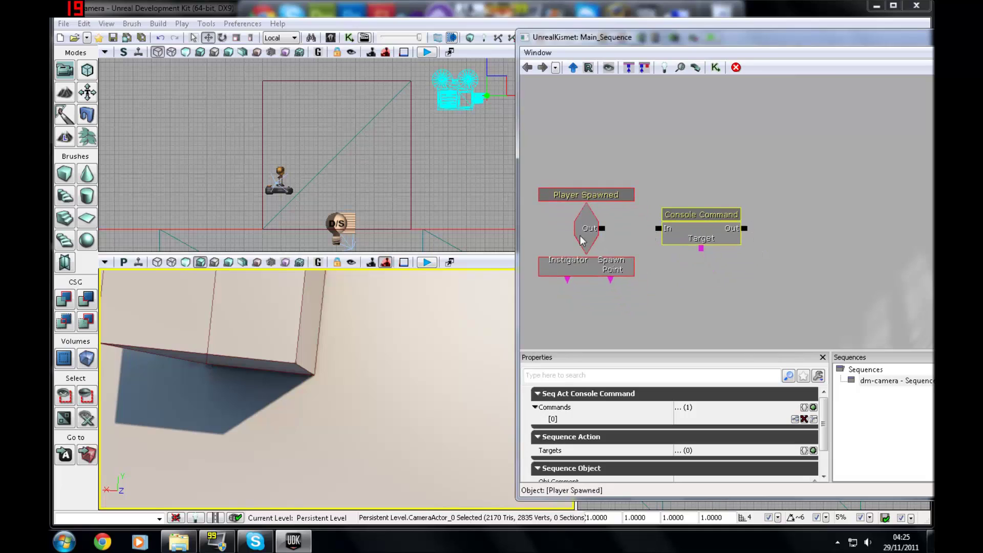
{"action": "left_click_drag", "start_coordinate": [601, 229], "coordinate": [659, 229]}
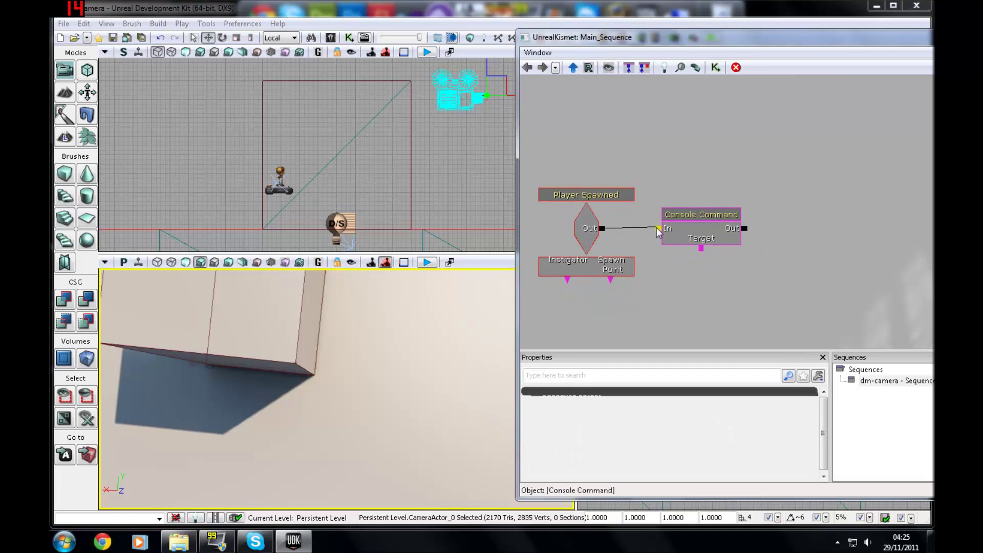
Set command [0] of the Console Command action to behindview, then briefly play-test the level in the perspective viewport and end the session.
{"action": "left_click", "coordinate": [702, 215]}
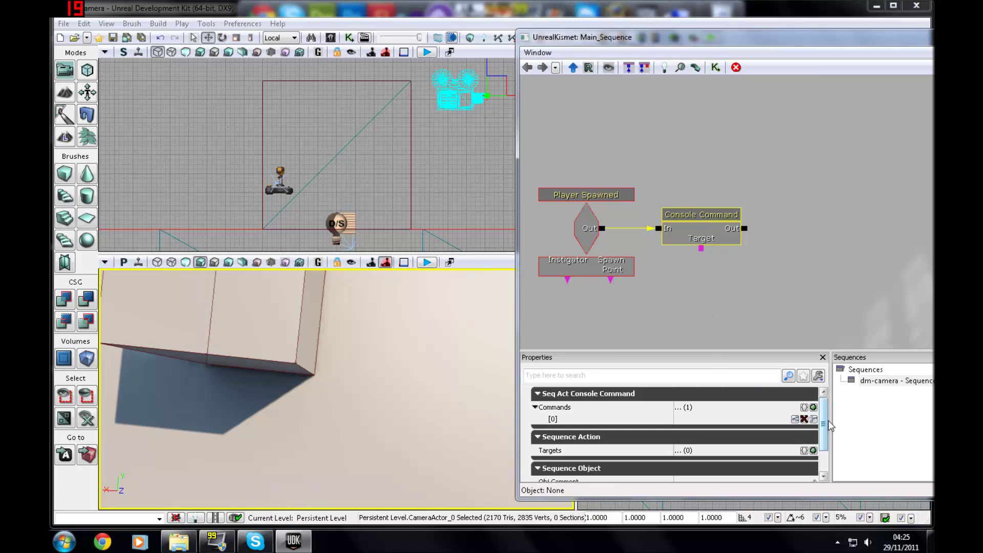
{"action": "scroll", "coordinate": [822, 430], "scroll_direction": "down", "scroll_amount": 2}
{"action": "scroll", "coordinate": [823, 430], "scroll_direction": "up", "scroll_amount": 3}
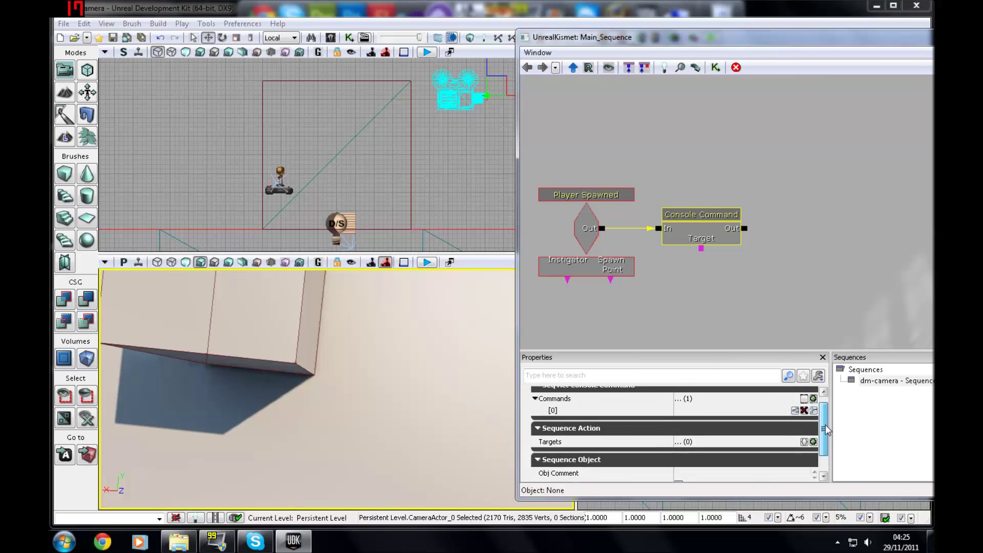
{"action": "left_click", "coordinate": [596, 221]}
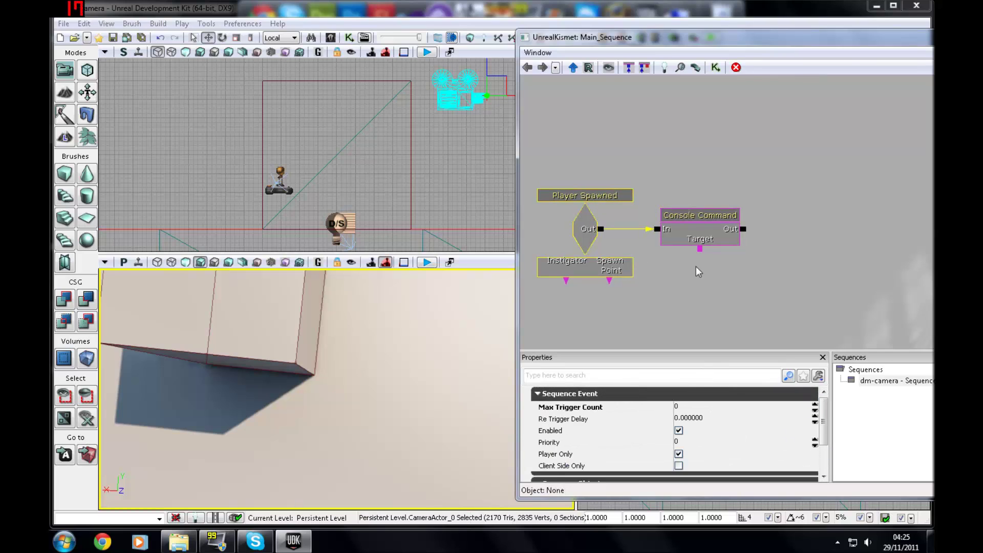
{"action": "left_click", "coordinate": [696, 237]}
{"action": "left_click", "coordinate": [718, 419]}
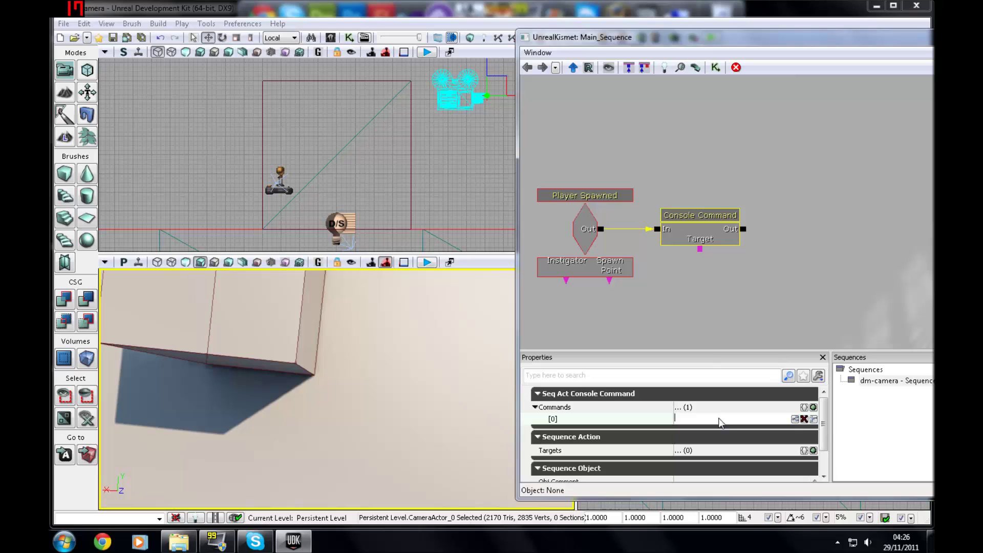
{"action": "type", "text": "behind"}
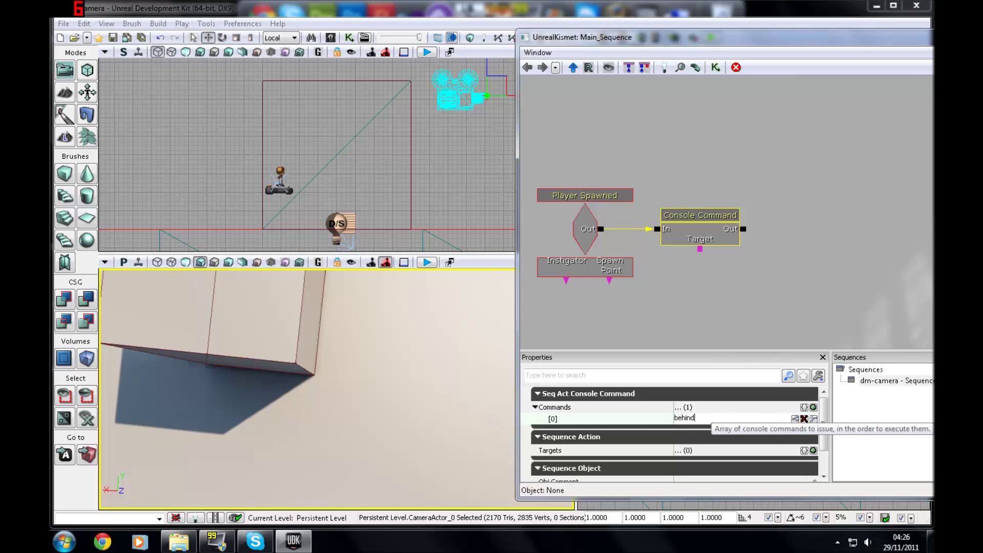
{"action": "type", "text": "view"}
{"action": "key", "text": "Return"}
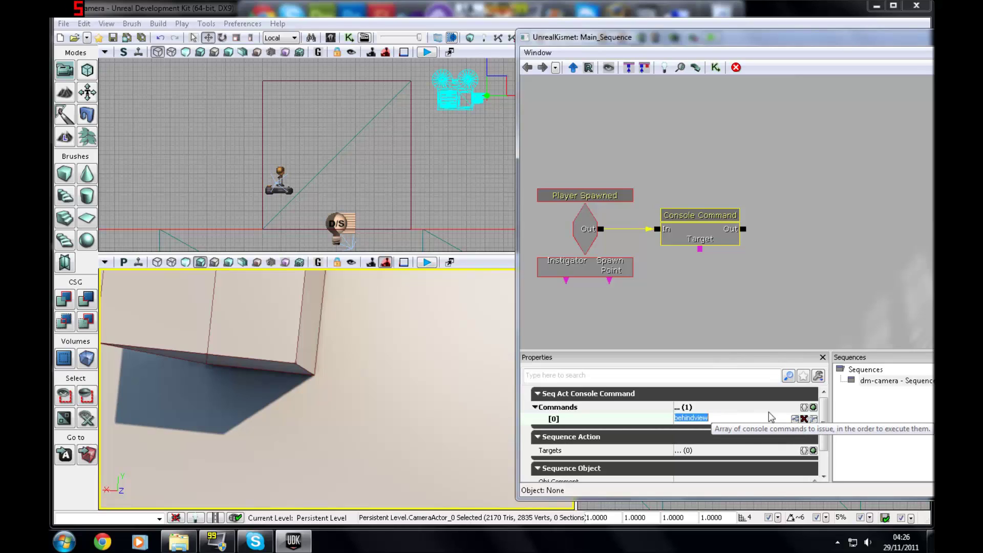
{"action": "left_click", "coordinate": [428, 262]}
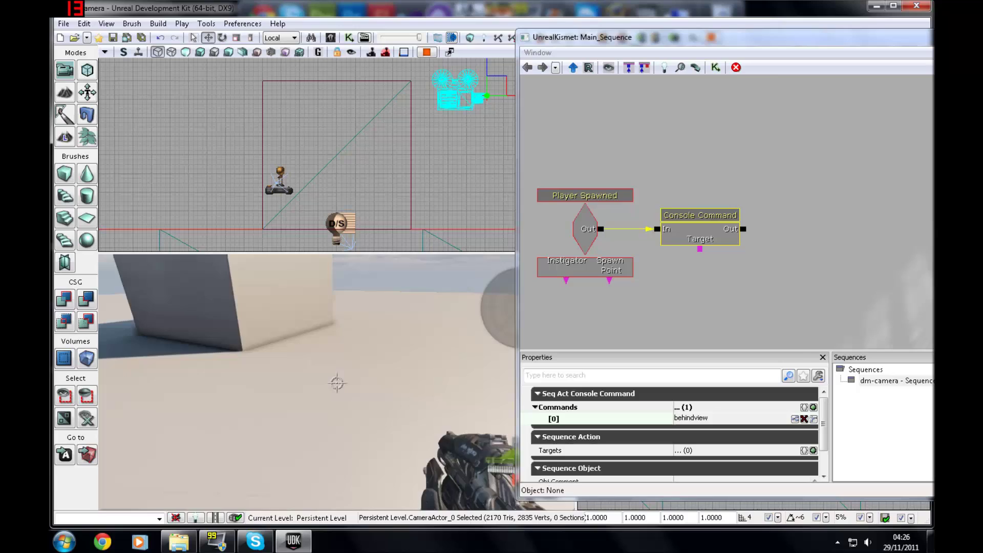
{"action": "key", "text": "Escape"}
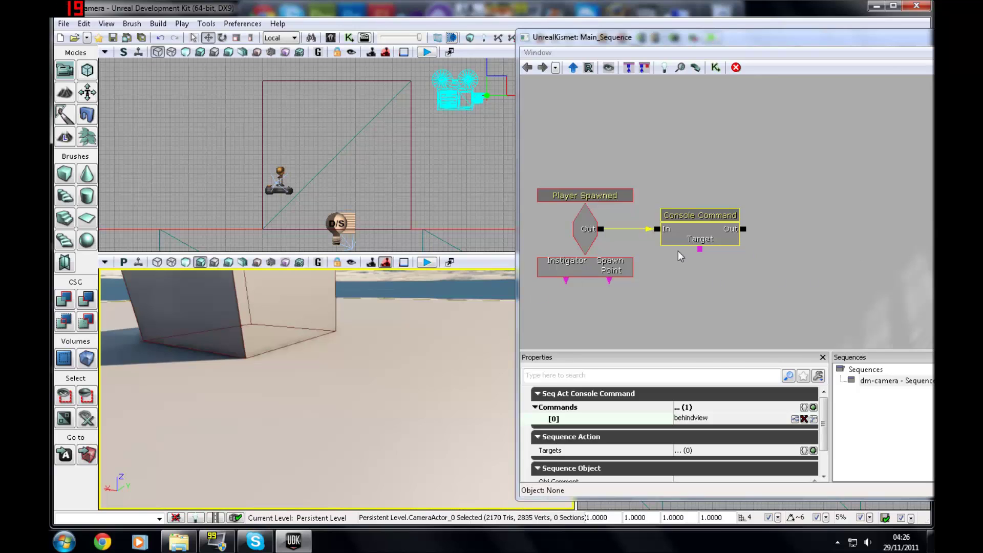
Add a Player variable for all players below the Console Command action and link it to the action's Target.
{"action": "right_click", "coordinate": [673, 303]}
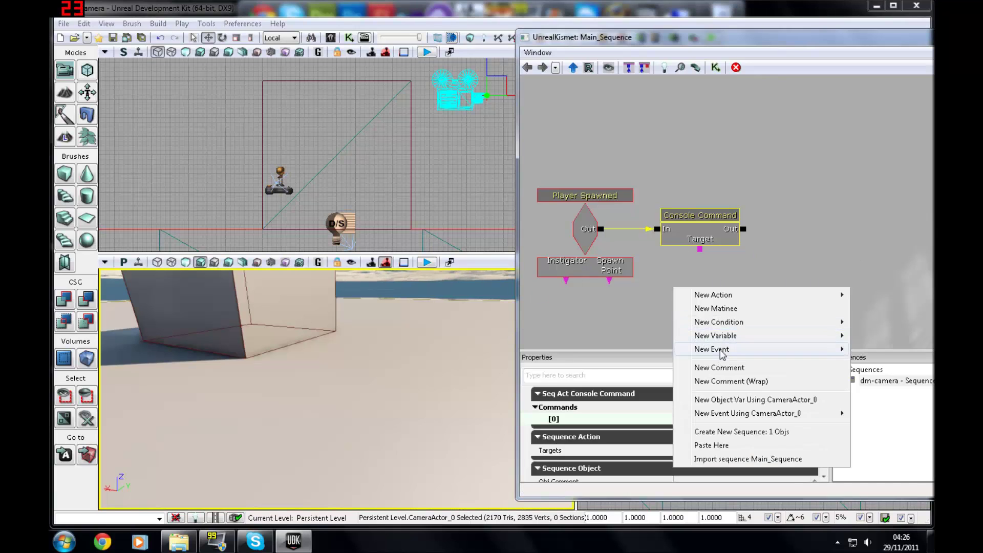
{"action": "mouse_move", "coordinate": [715, 335]}
{"action": "mouse_move", "coordinate": [589, 431]}
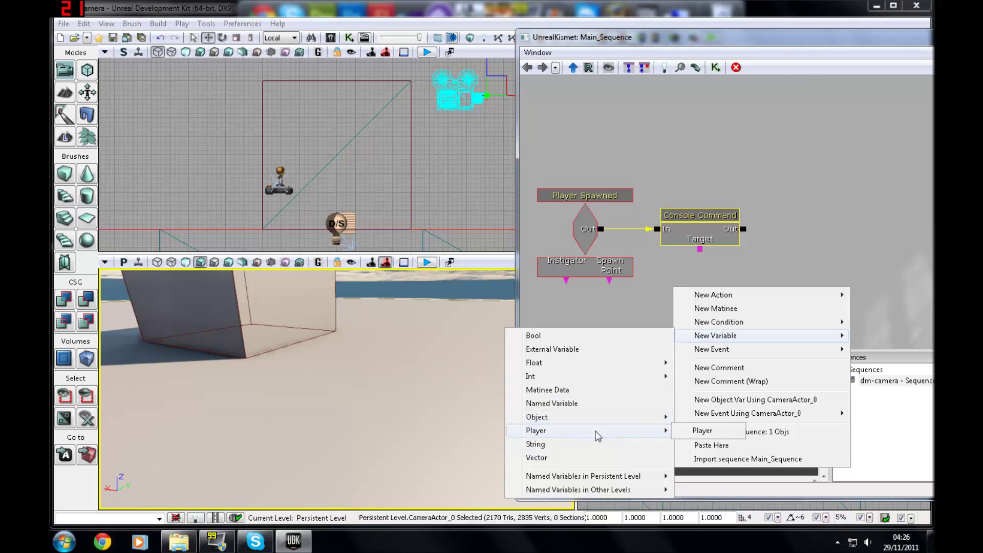
{"action": "left_click", "coordinate": [698, 432]}
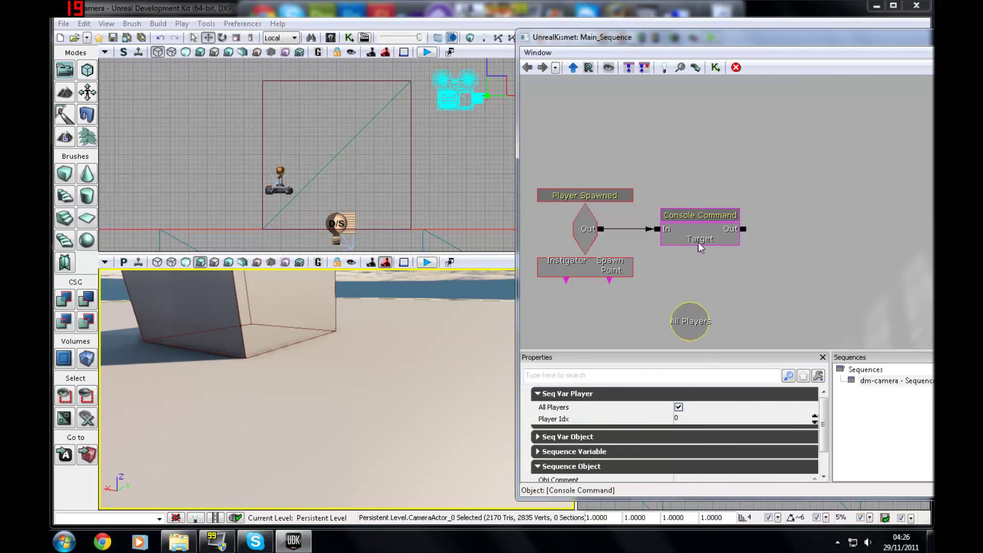
{"action": "left_click_drag", "start_coordinate": [700, 249], "coordinate": [716, 284]}
{"action": "left_click", "coordinate": [691, 294]}
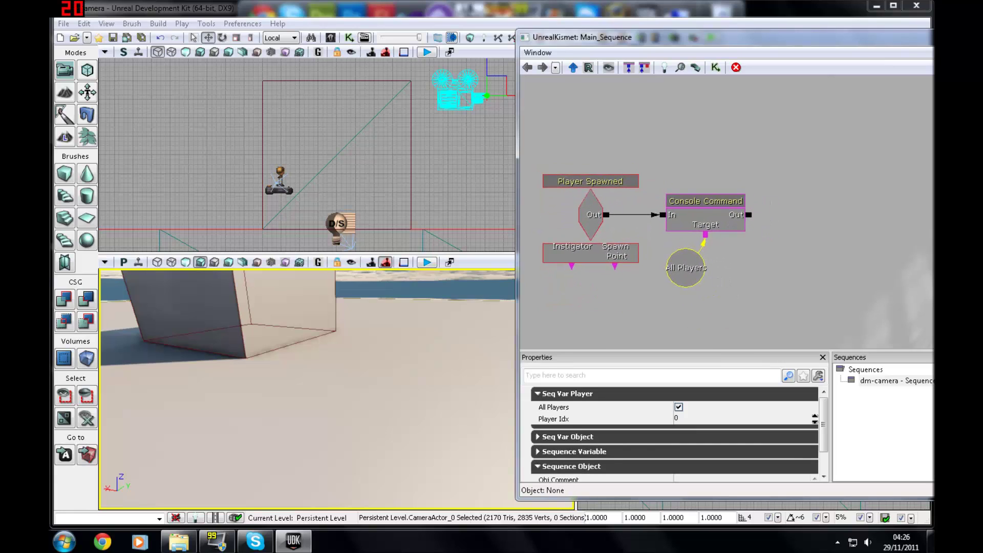
Play the level in the perspective viewport to test the behind view near the cube, end the session, and reselect the Console Command action.
{"action": "left_click", "coordinate": [427, 263]}
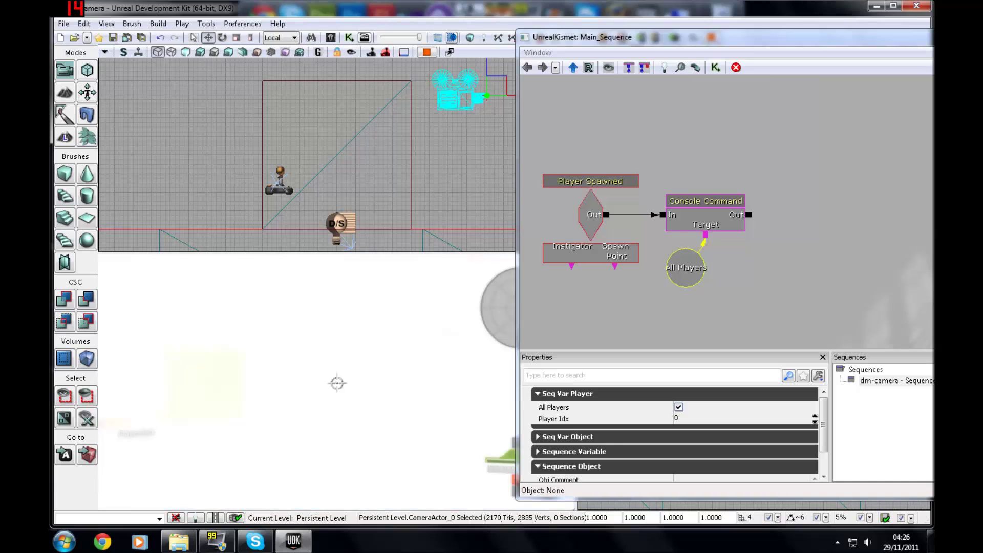
{"action": "key", "text": "w"}
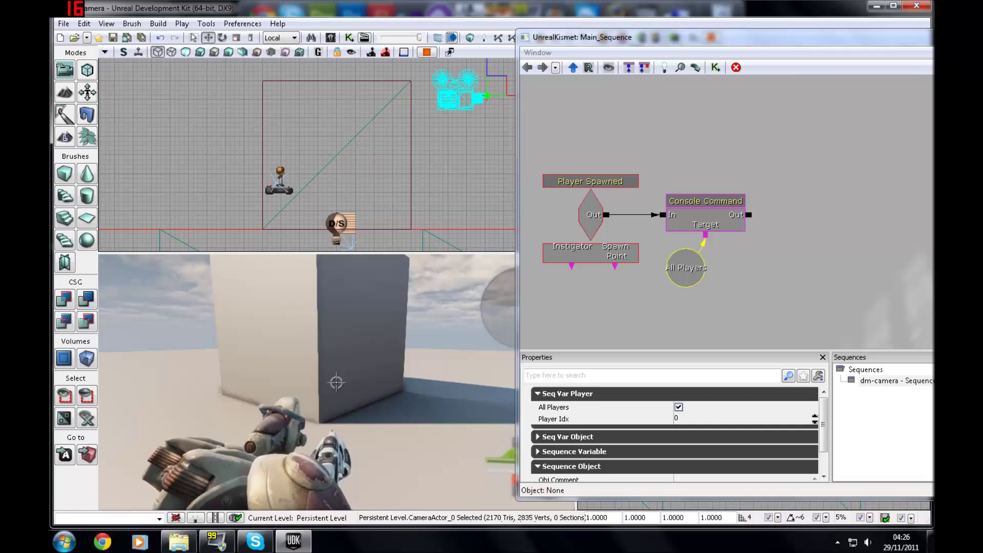
{"action": "key", "text": "Escape"}
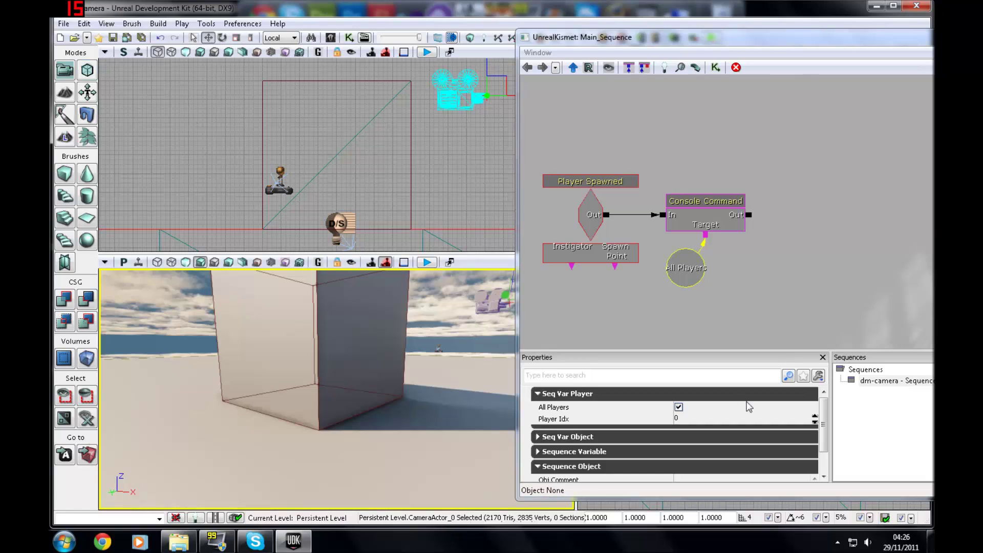
{"action": "left_click_drag", "start_coordinate": [694, 302], "coordinate": [652, 319]}
{"action": "left_click", "coordinate": [652, 226]}
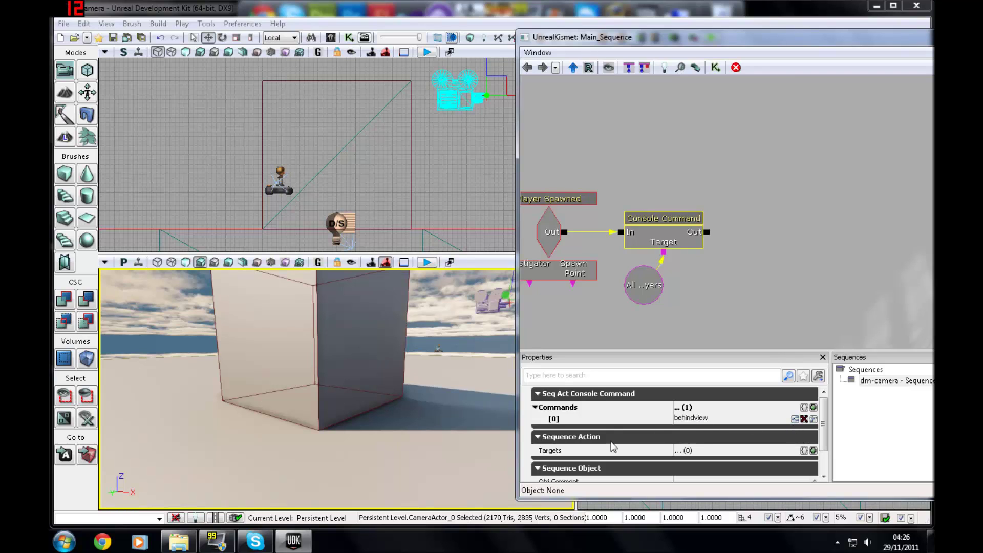
Switch to Windows Explorer, browse to C:\UDK\UDK-2011-10\UDKGame\Config, and open the UDKInput configuration file.
{"action": "left_click", "coordinate": [182, 543]}
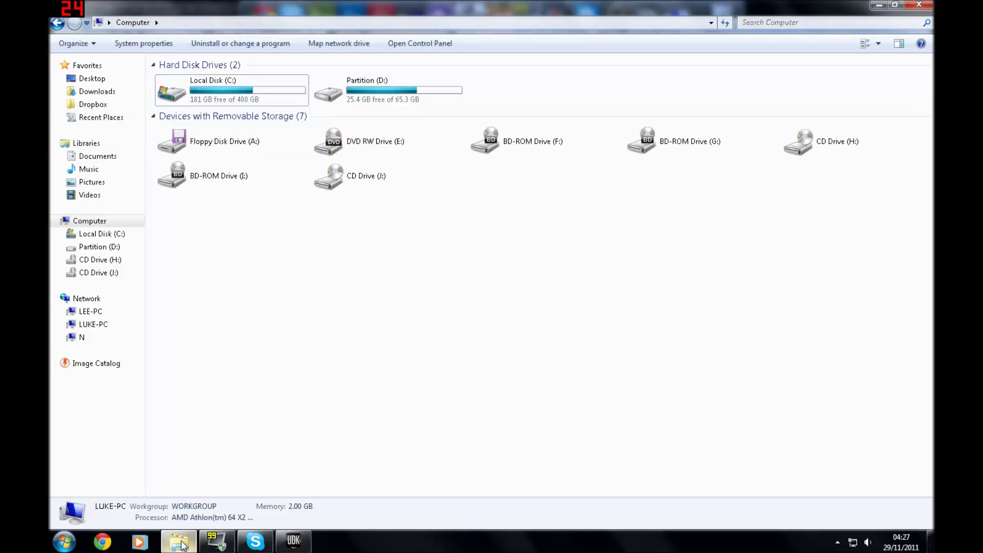
{"action": "double_click", "coordinate": [231, 91]}
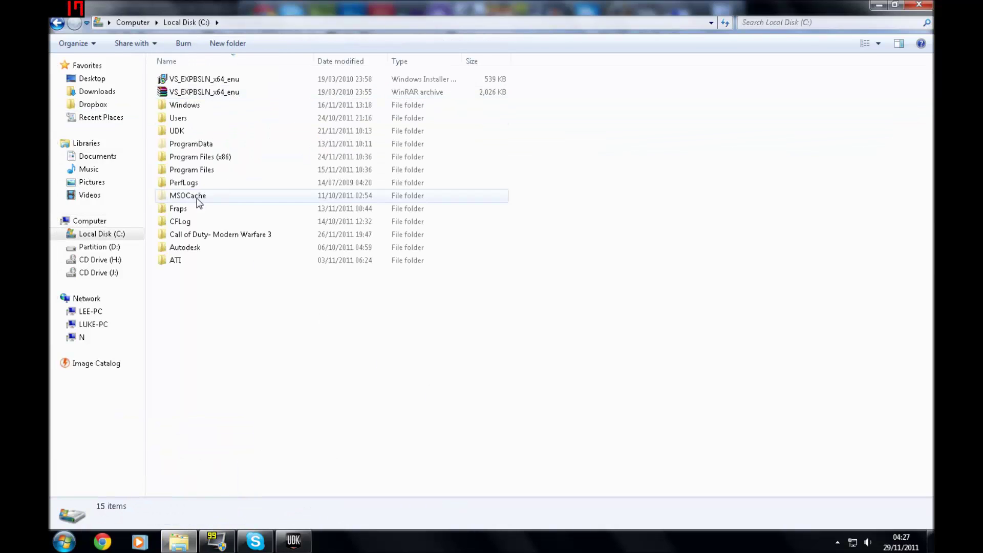
{"action": "double_click", "coordinate": [186, 131]}
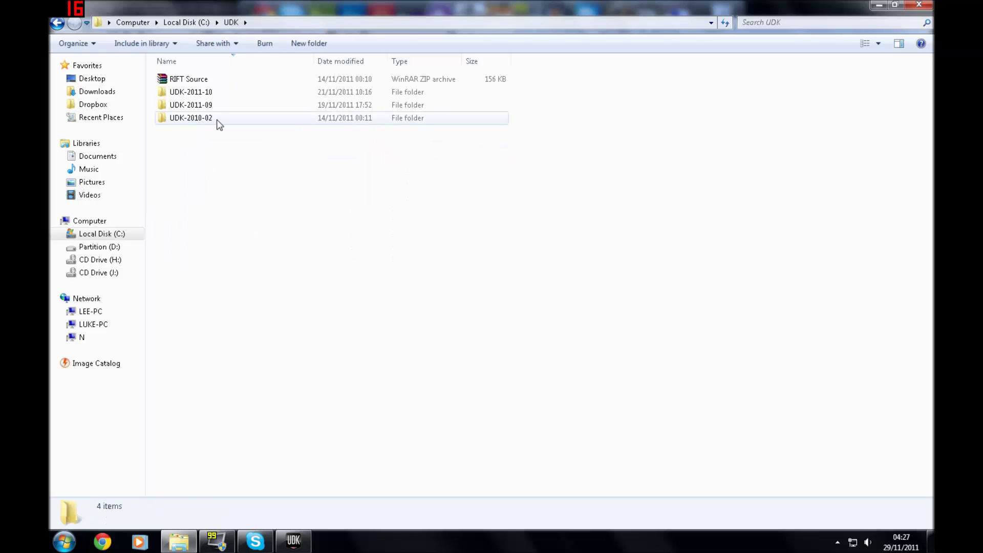
{"action": "double_click", "coordinate": [246, 94]}
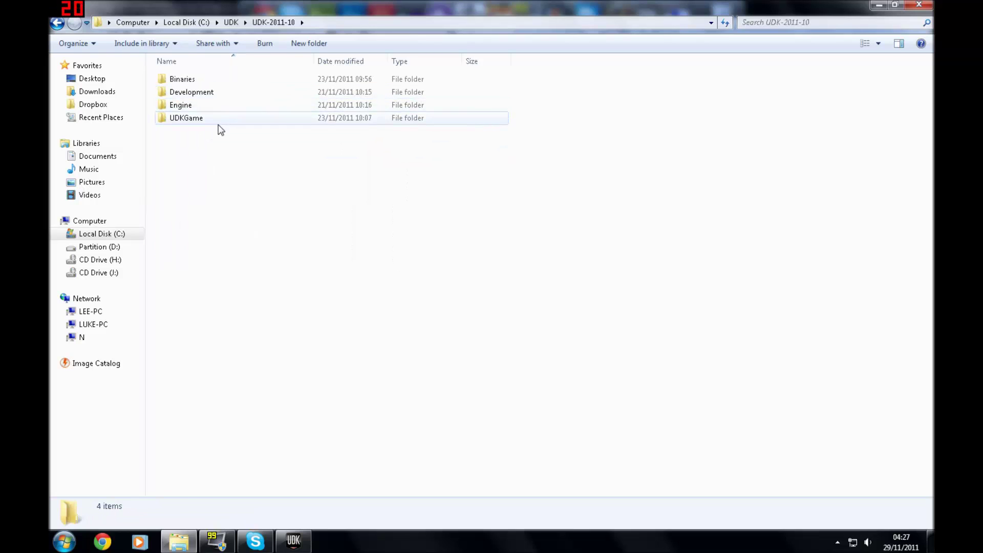
{"action": "double_click", "coordinate": [215, 123]}
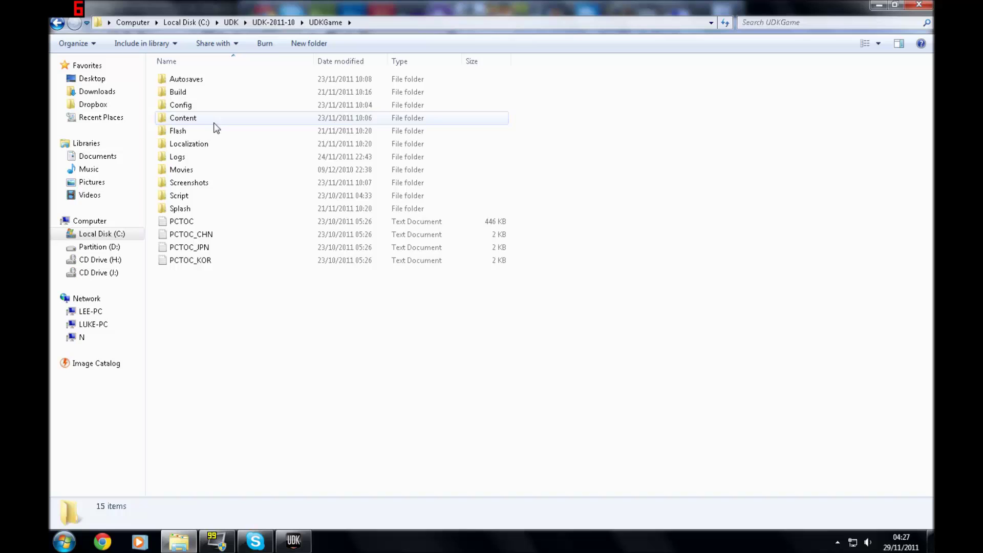
{"action": "double_click", "coordinate": [208, 105]}
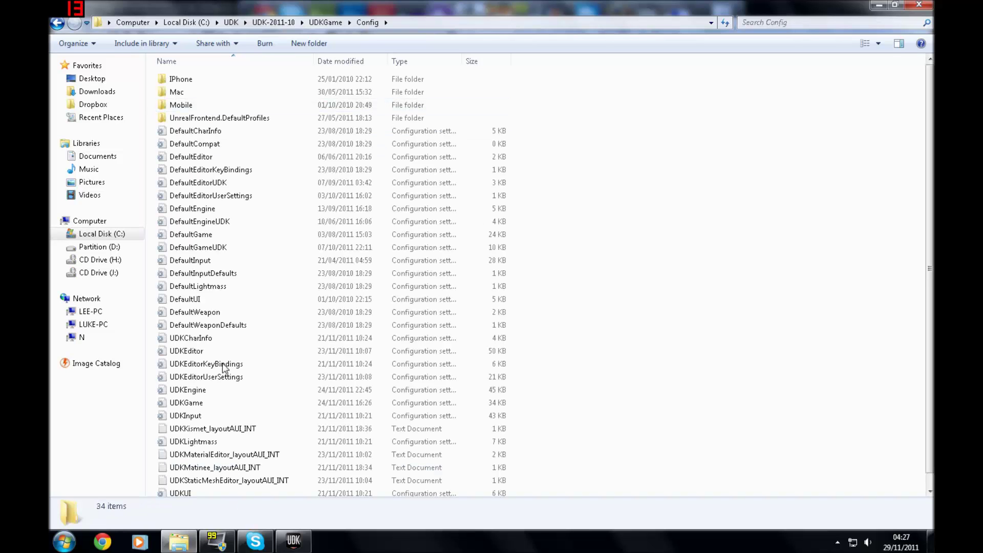
{"action": "double_click", "coordinate": [203, 420]}
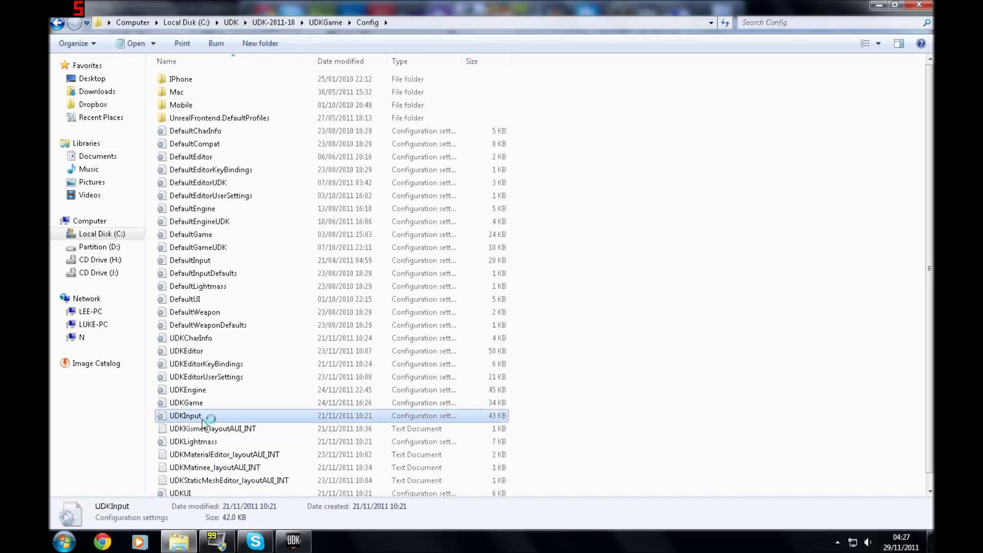
Maximize the UDKInput file, examine its key bindings and their commands throughout, and close it.
{"action": "left_click", "coordinate": [573, 148]}
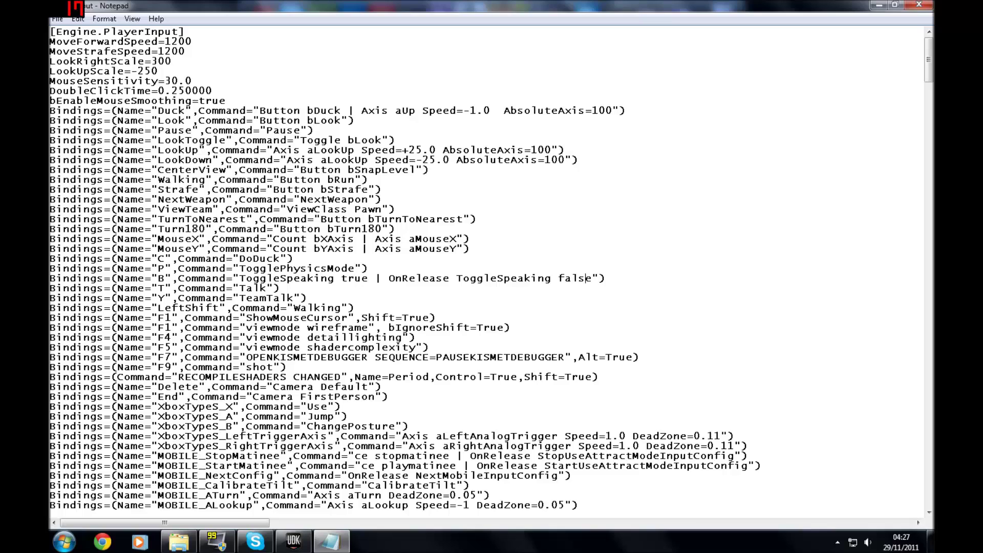
{"action": "left_click_drag", "start_coordinate": [457, 238], "coordinate": [50, 120]}
{"action": "left_click", "coordinate": [585, 110]}
{"action": "scroll", "coordinate": [586, 110], "scroll_direction": "down", "scroll_amount": 20}
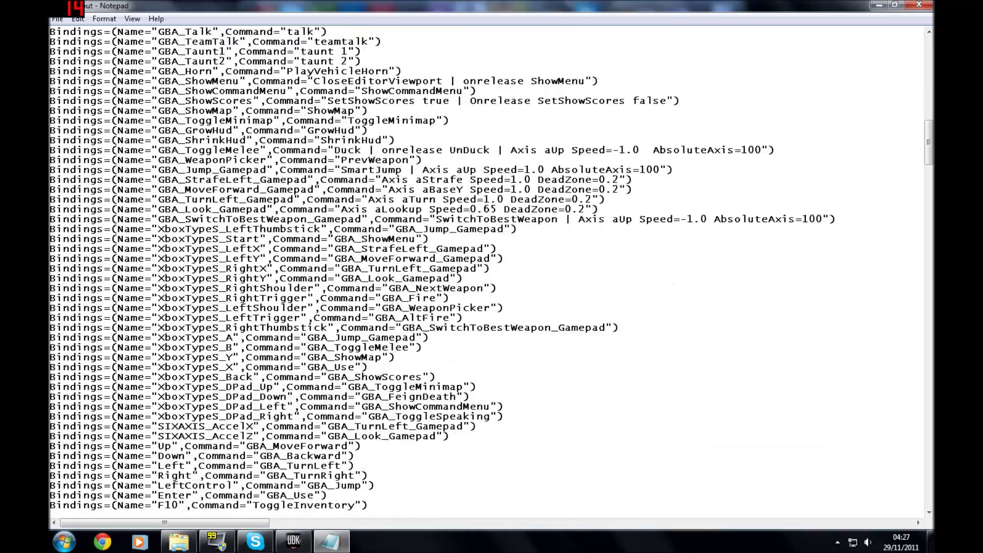
{"action": "scroll", "coordinate": [492, 269], "scroll_direction": "down", "scroll_amount": 20}
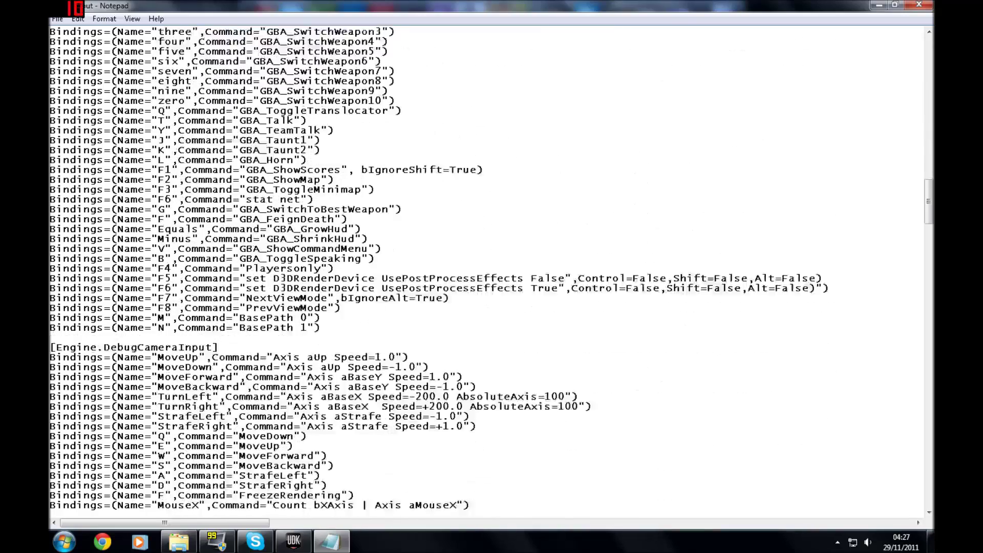
{"action": "scroll", "coordinate": [492, 269], "scroll_direction": "down", "scroll_amount": 20}
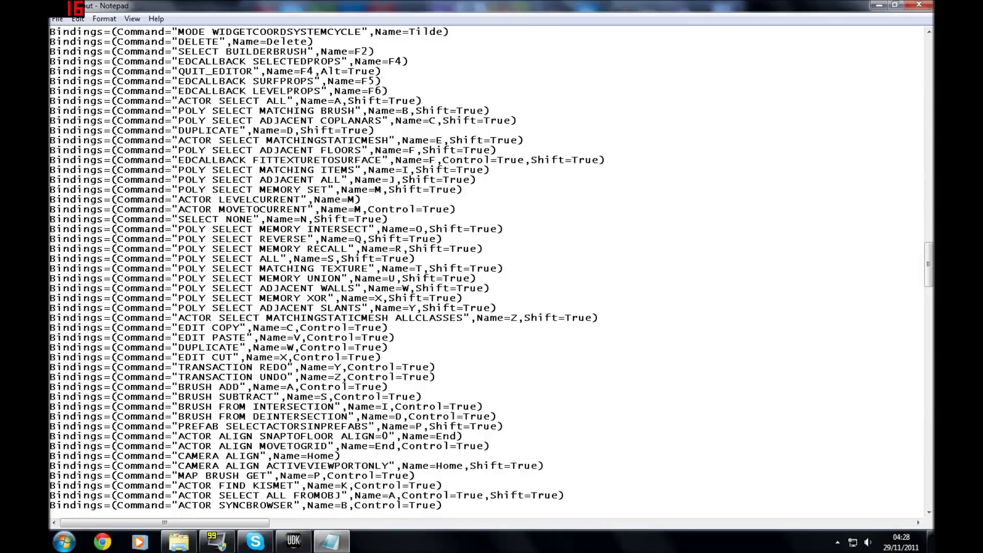
{"action": "left_click_drag", "start_coordinate": [929, 274], "coordinate": [922, 42]}
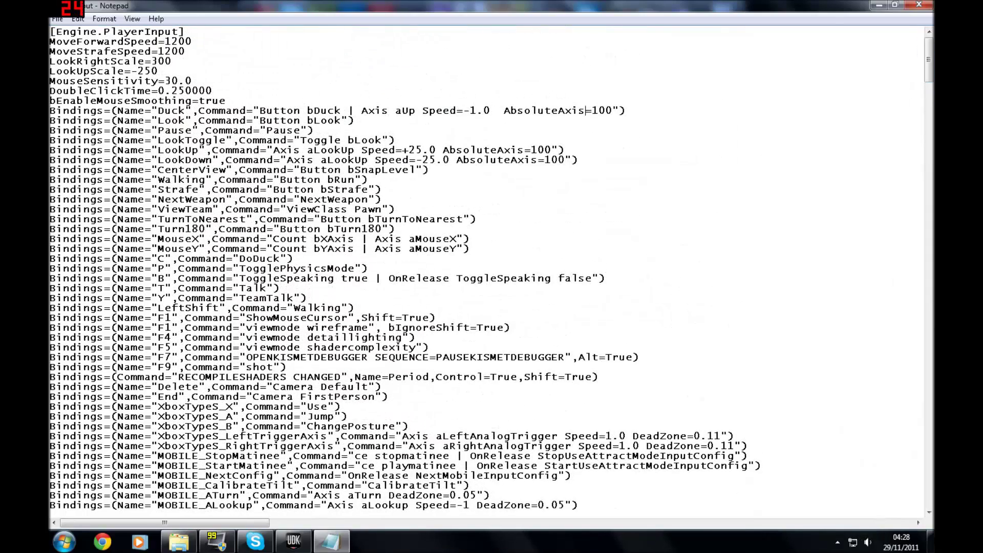
{"action": "left_click", "coordinate": [919, 4]}
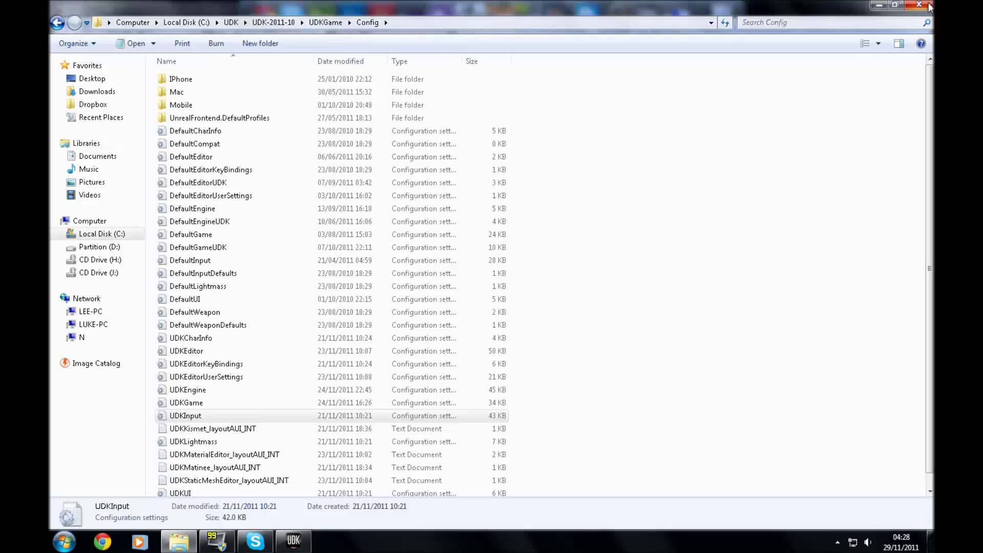
Open the DefaultInput configuration file, examine its GBA bindings and their commands, and close it.
{"action": "double_click", "coordinate": [214, 261]}
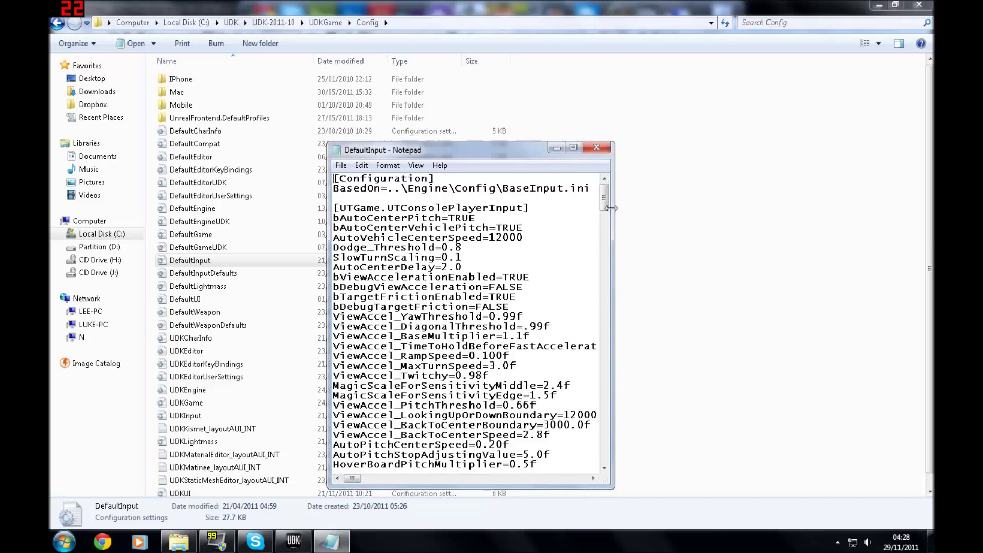
{"action": "left_click_drag", "start_coordinate": [605, 205], "coordinate": [606, 267]}
{"action": "mouse_move", "coordinate": [352, 478]}
{"action": "left_mouse_down"}
{"action": "mouse_move", "coordinate": [362, 478]}
{"action": "mouse_move", "coordinate": [352, 478]}
{"action": "left_mouse_up"}
{"action": "scroll", "coordinate": [466, 323], "scroll_direction": "down", "scroll_amount": 16}
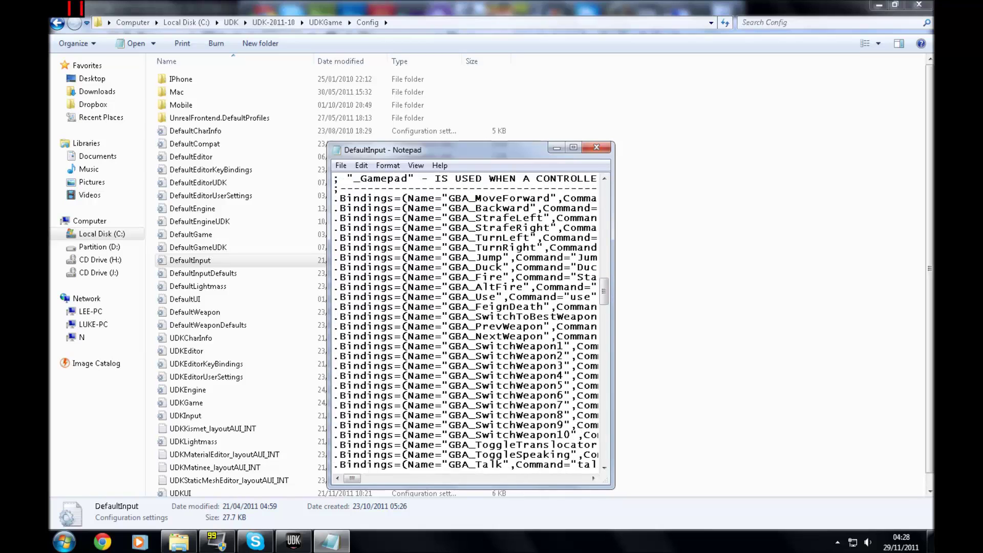
{"action": "scroll", "coordinate": [466, 323], "scroll_direction": "down", "scroll_amount": 5}
{"action": "scroll", "coordinate": [465, 322], "scroll_direction": "up", "scroll_amount": 6}
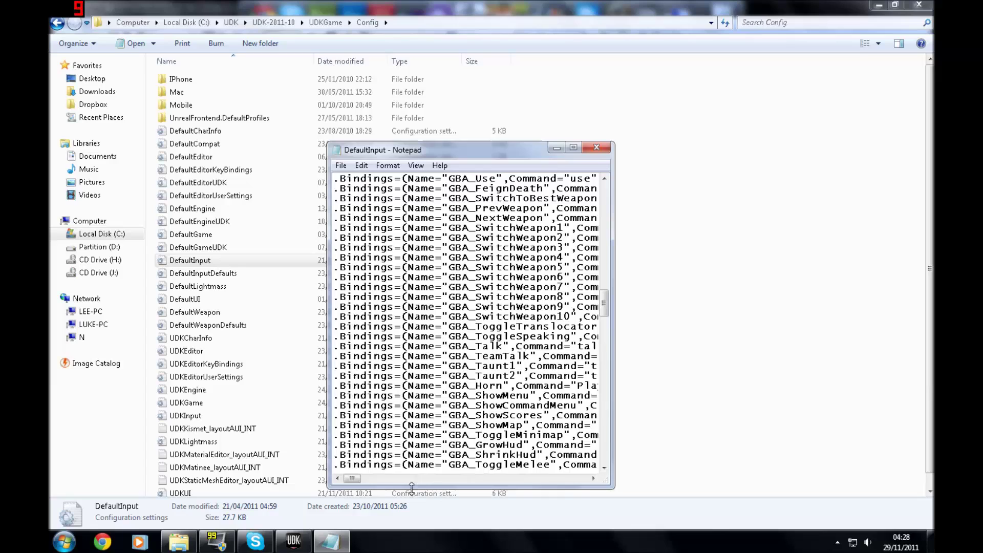
{"action": "left_click_drag", "start_coordinate": [354, 478], "coordinate": [361, 479]}
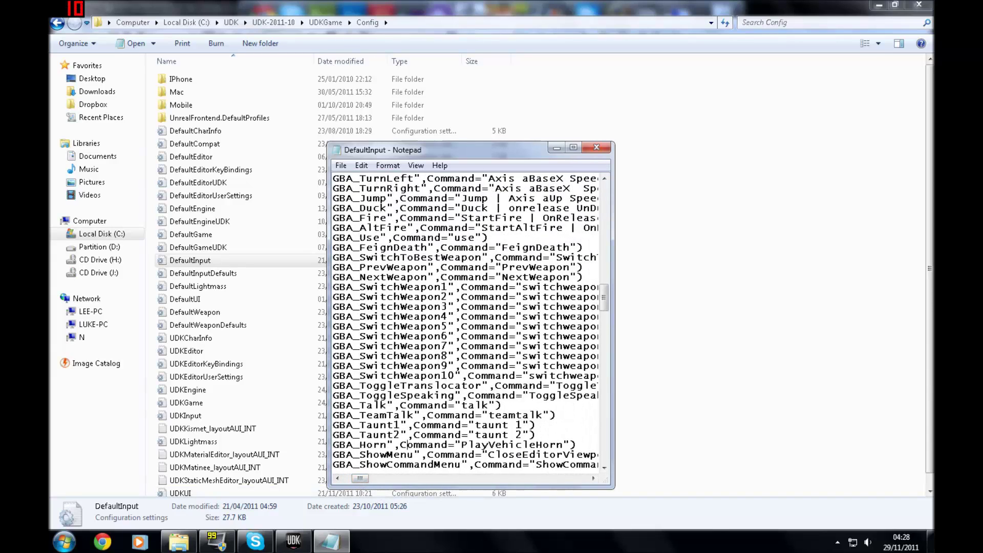
{"action": "scroll", "coordinate": [466, 322], "scroll_direction": "up", "scroll_amount": 4}
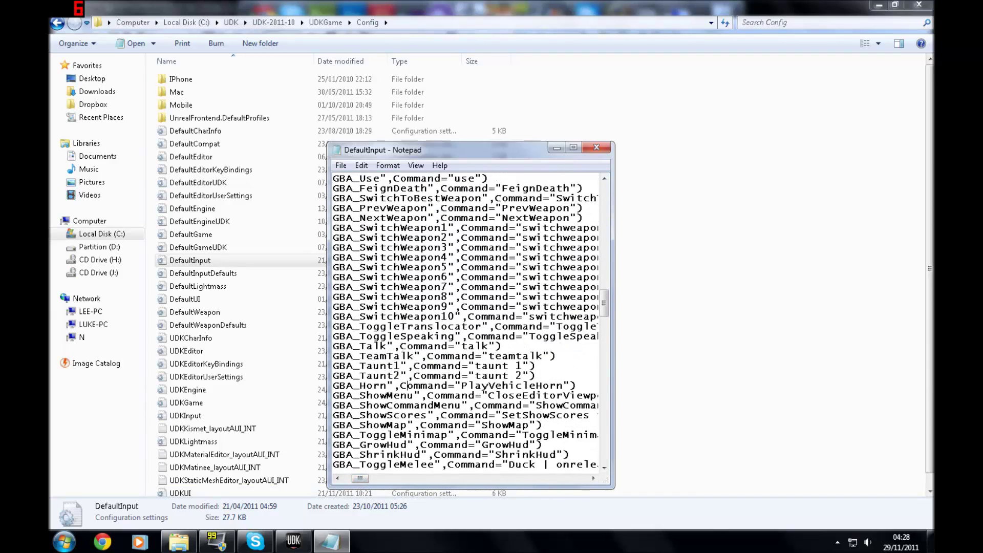
{"action": "scroll", "coordinate": [466, 322], "scroll_direction": "down", "scroll_amount": 6}
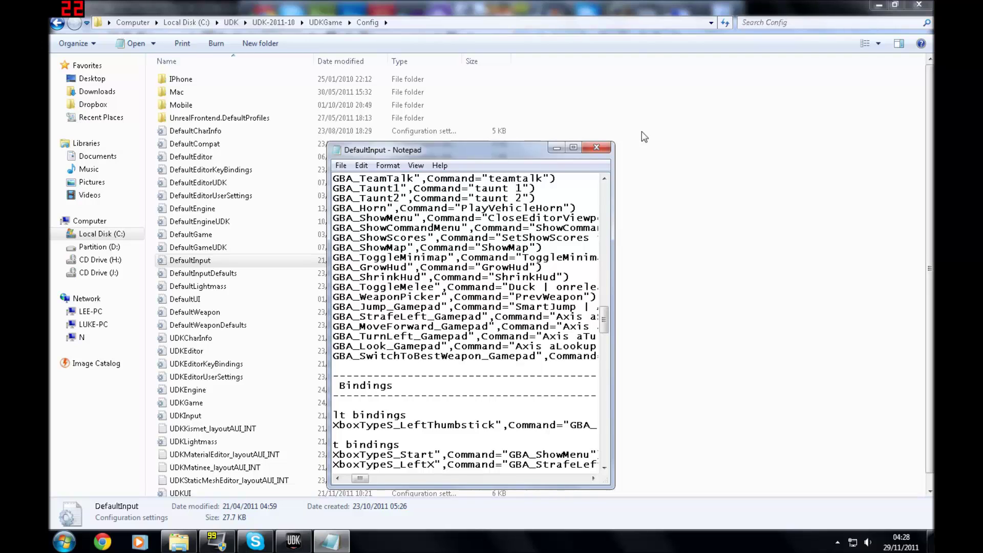
{"action": "left_click", "coordinate": [597, 148]}
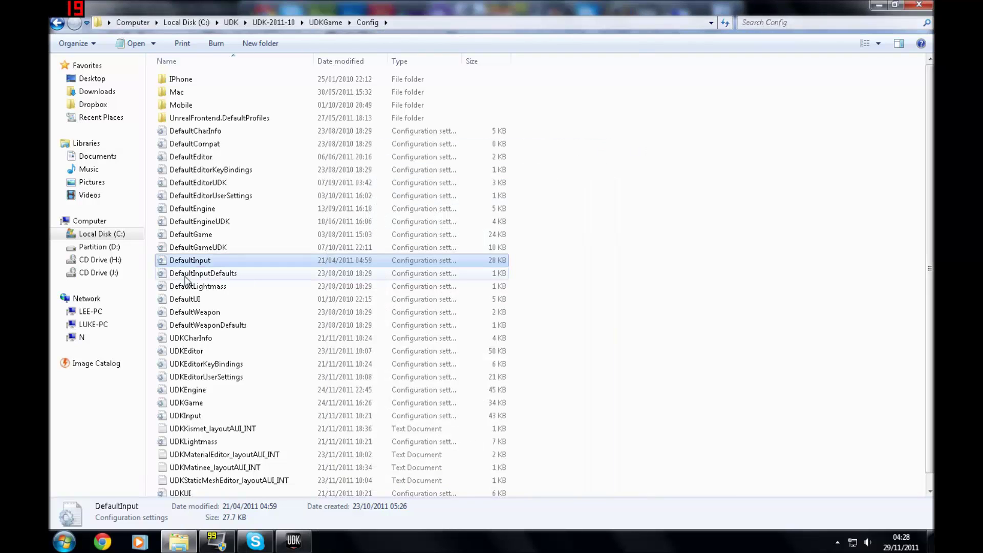
Reopen the UDKInput configuration file, review its Engine.PlayerInput key bindings, and close it.
{"action": "double_click", "coordinate": [215, 418]}
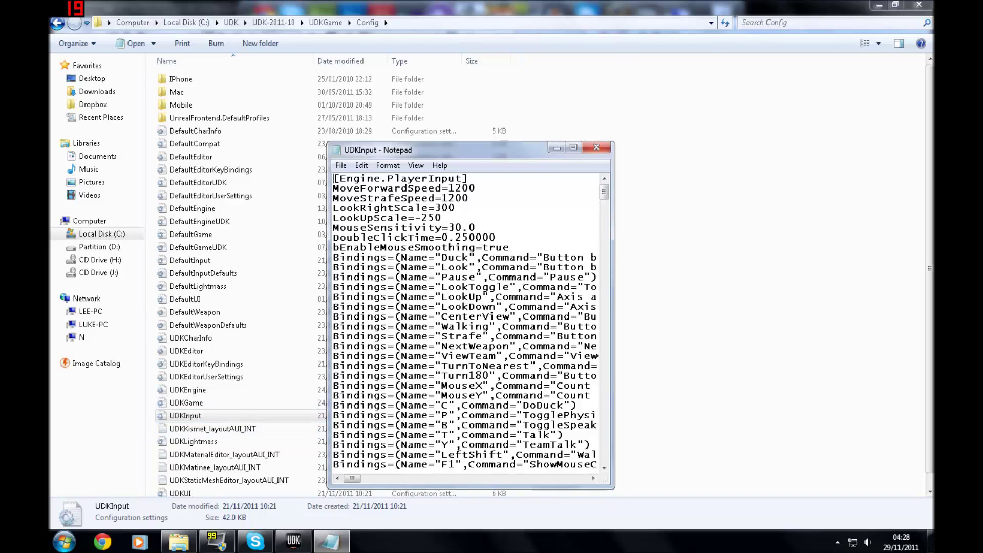
{"action": "scroll", "coordinate": [466, 322], "scroll_direction": "down", "scroll_amount": 8}
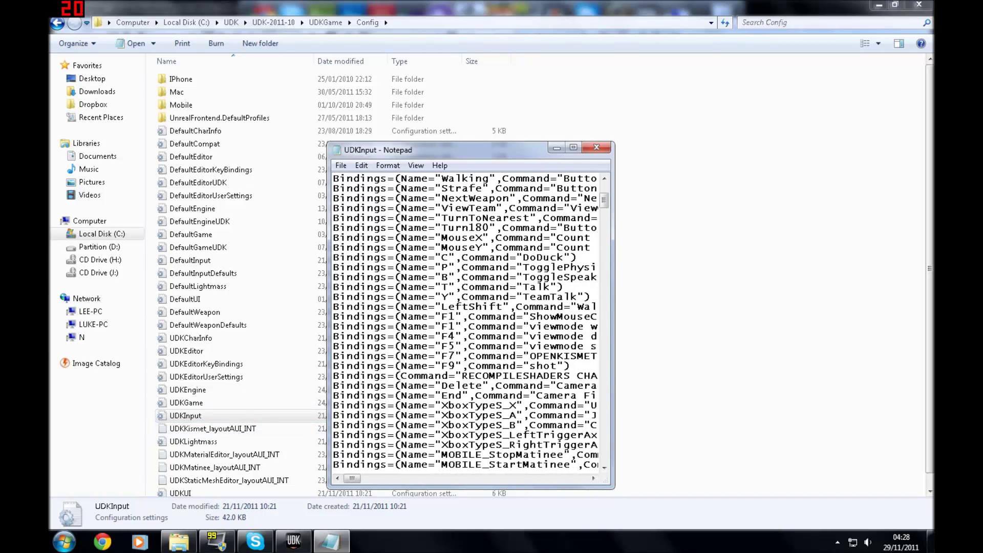
{"action": "scroll", "coordinate": [466, 322], "scroll_direction": "down", "scroll_amount": 4}
{"action": "scroll", "coordinate": [466, 322], "scroll_direction": "up", "scroll_amount": 7}
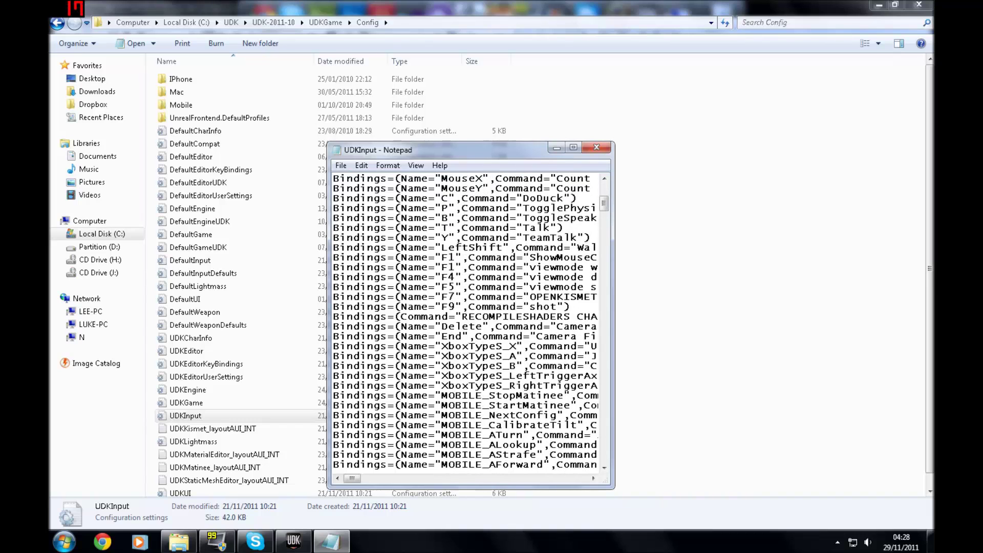
{"action": "left_click", "coordinate": [607, 150]}
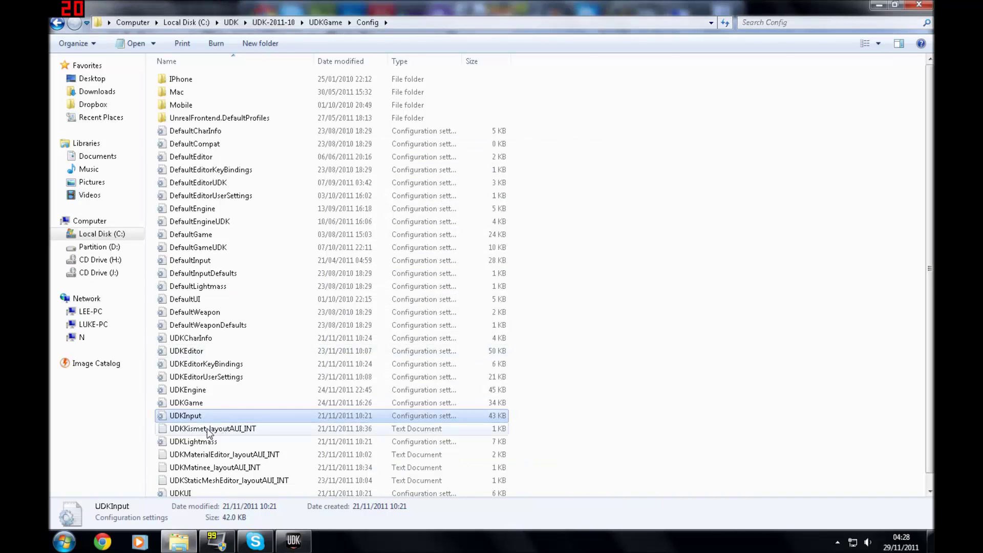
Open the UDKGame configuration file, skim its game settings through to the end, and close it.
{"action": "double_click", "coordinate": [211, 407]}
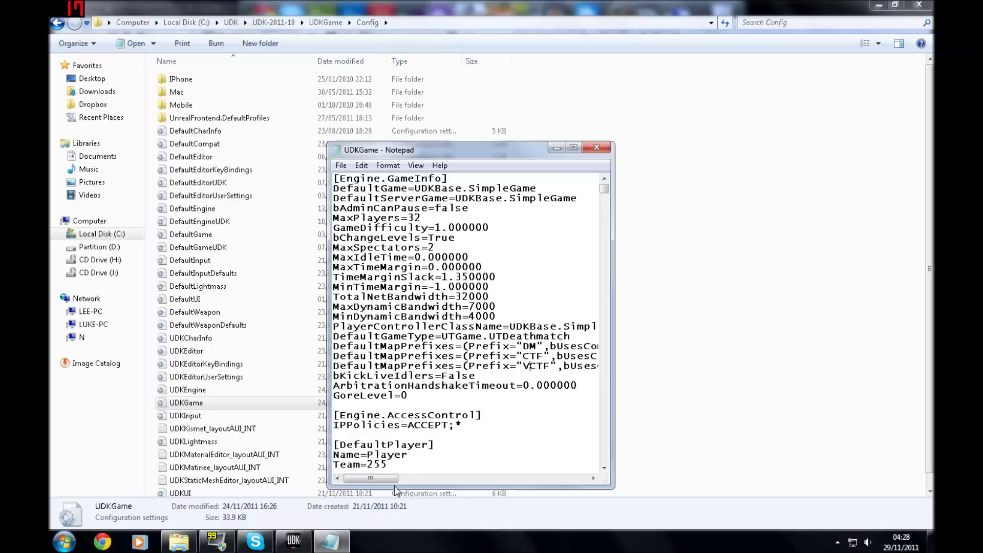
{"action": "left_click", "coordinate": [605, 206]}
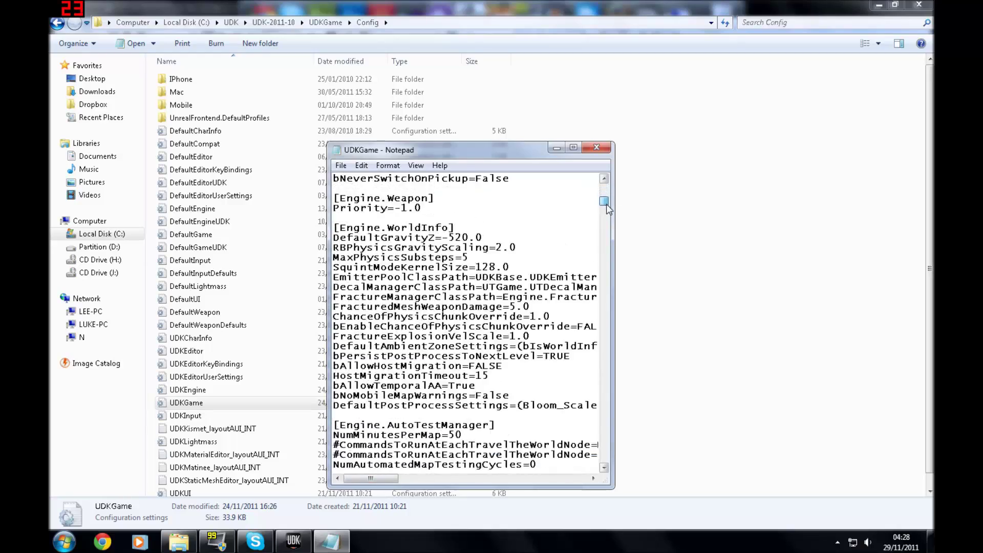
{"action": "left_click_drag", "start_coordinate": [606, 205], "coordinate": [604, 458]}
{"action": "left_click", "coordinate": [596, 149]}
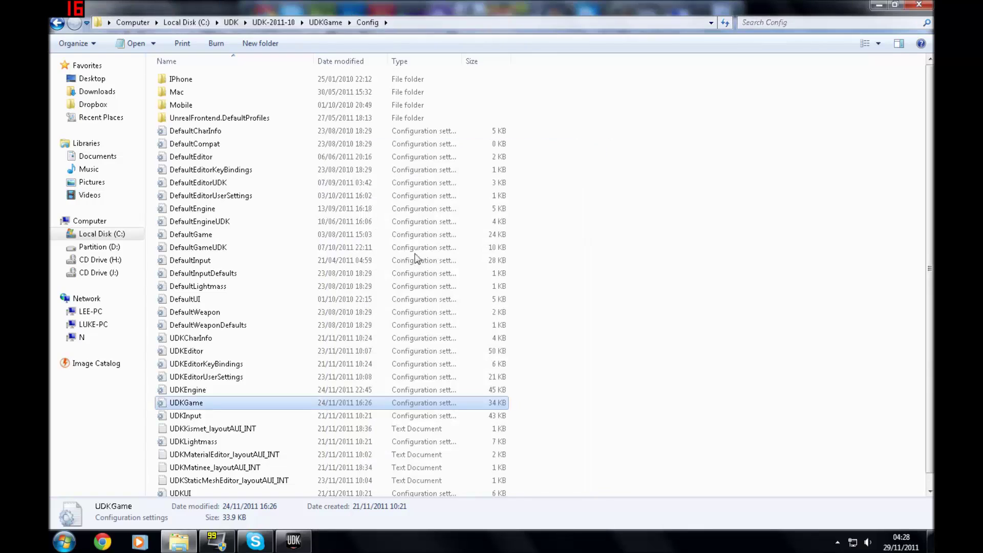
Open the UDKEngine configuration file, skim its engine settings through to the end, and close it.
{"action": "double_click", "coordinate": [204, 390]}
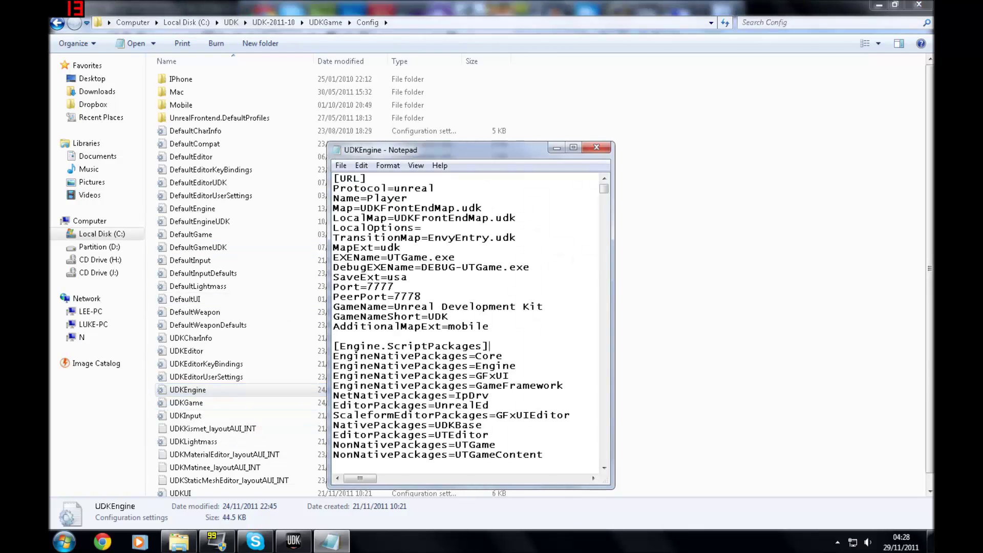
{"action": "scroll", "coordinate": [463, 323], "scroll_direction": "down", "scroll_amount": 20}
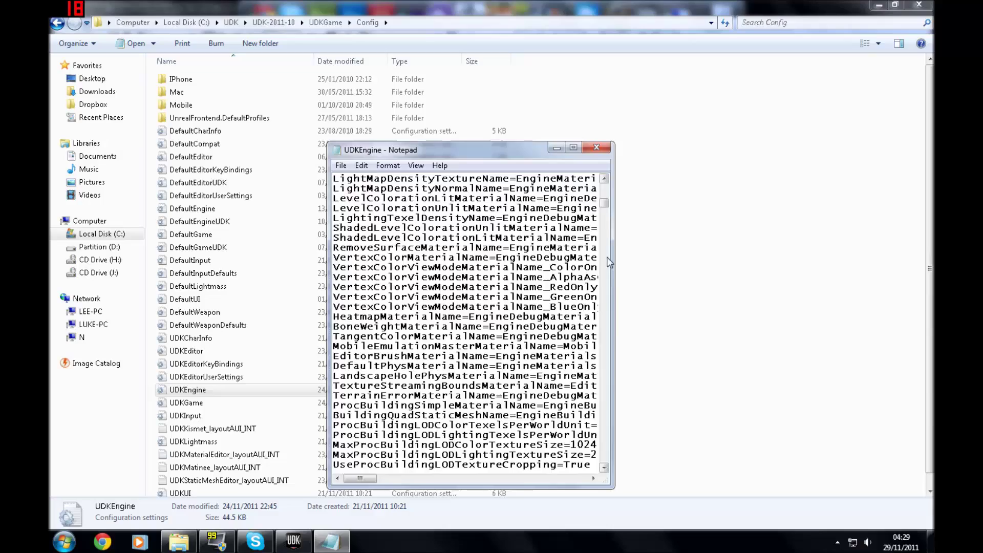
{"action": "left_click_drag", "start_coordinate": [606, 203], "coordinate": [621, 476]}
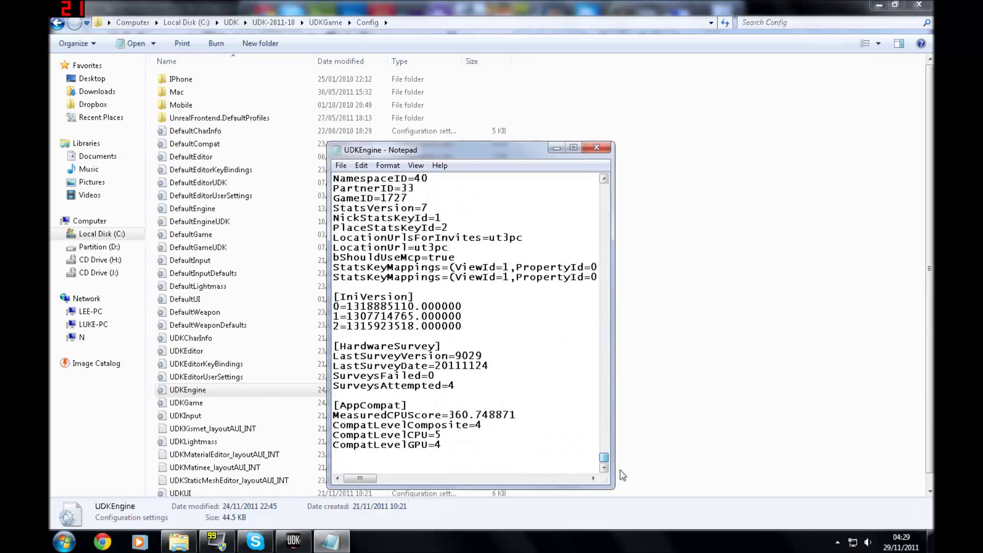
{"action": "left_click", "coordinate": [594, 148]}
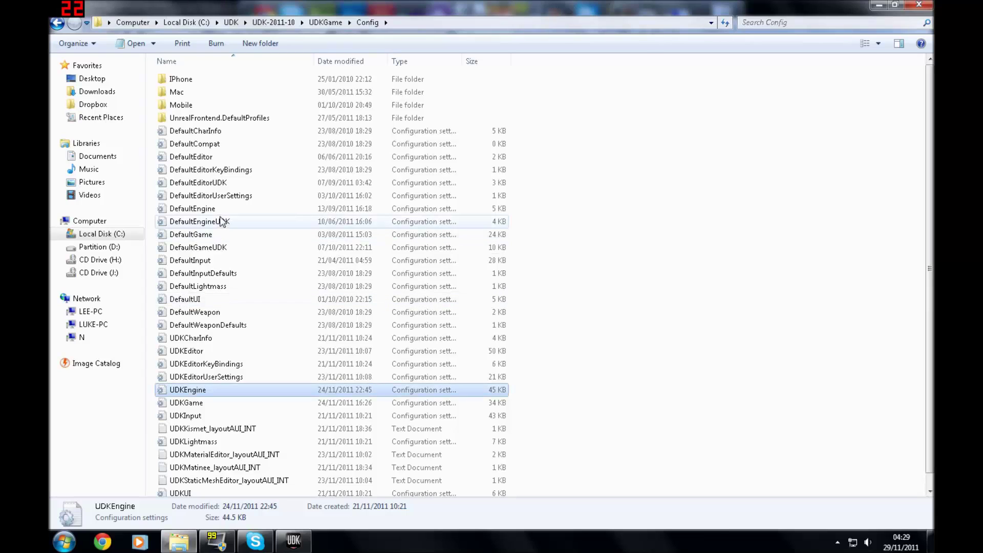
Open the DefaultEditor configuration file, glance over its editor settings, and close it.
{"action": "double_click", "coordinate": [228, 155]}
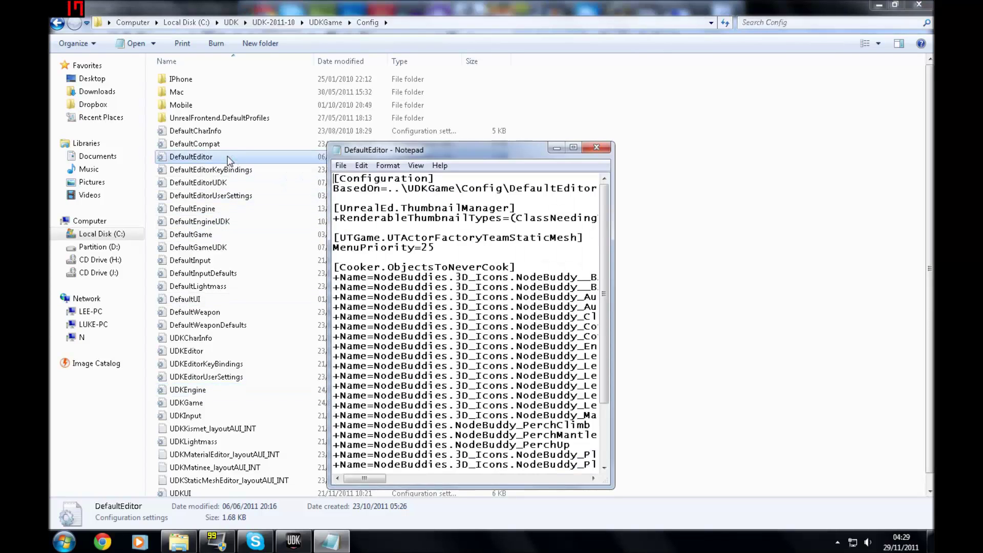
{"action": "scroll", "coordinate": [465, 323], "scroll_direction": "down", "scroll_amount": 3}
{"action": "scroll", "coordinate": [465, 323], "scroll_direction": "up", "scroll_amount": 3}
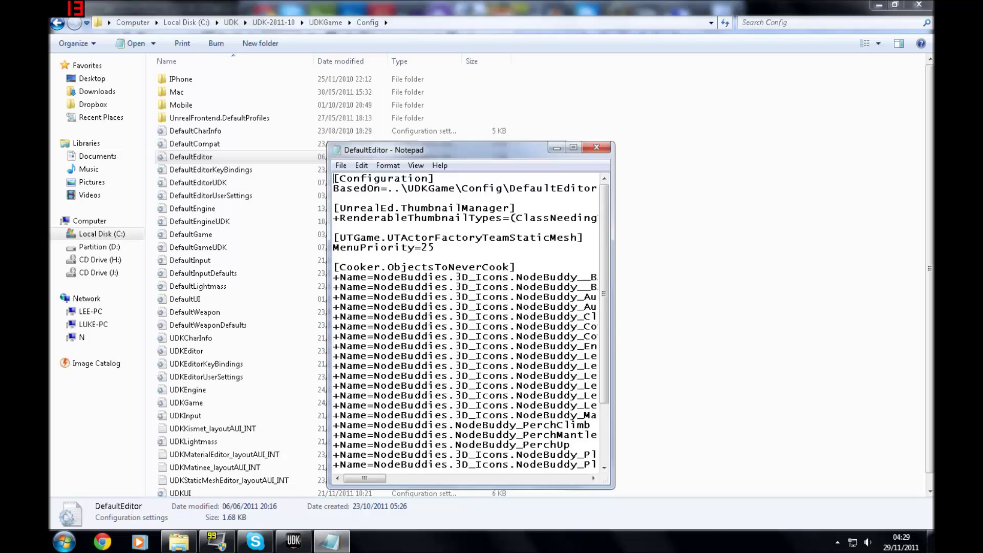
{"action": "left_click", "coordinate": [597, 146]}
Open the DefaultEngine configuration file, skim its sections, close it, and return to the UDK editor.
{"action": "double_click", "coordinate": [287, 209]}
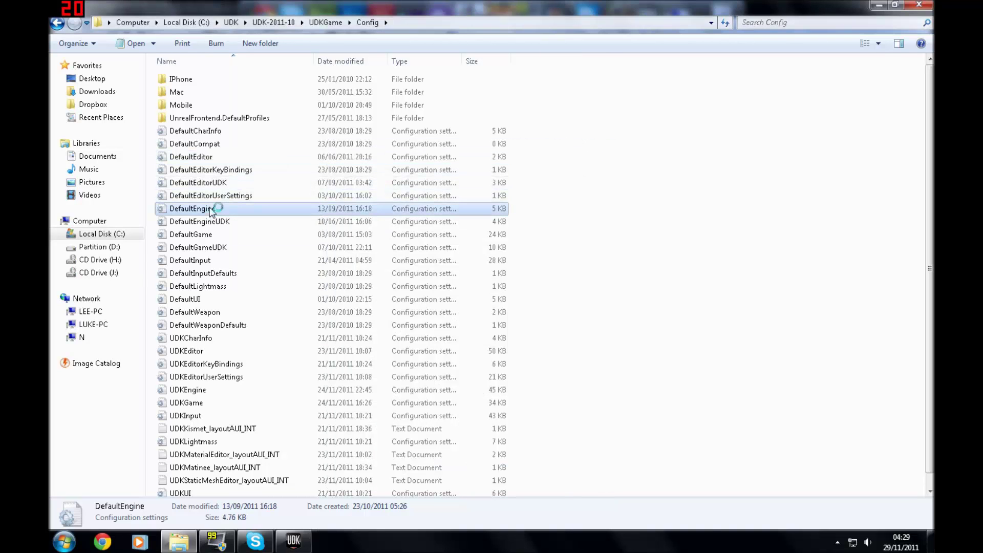
{"action": "scroll", "coordinate": [465, 323], "scroll_direction": "down", "scroll_amount": 18}
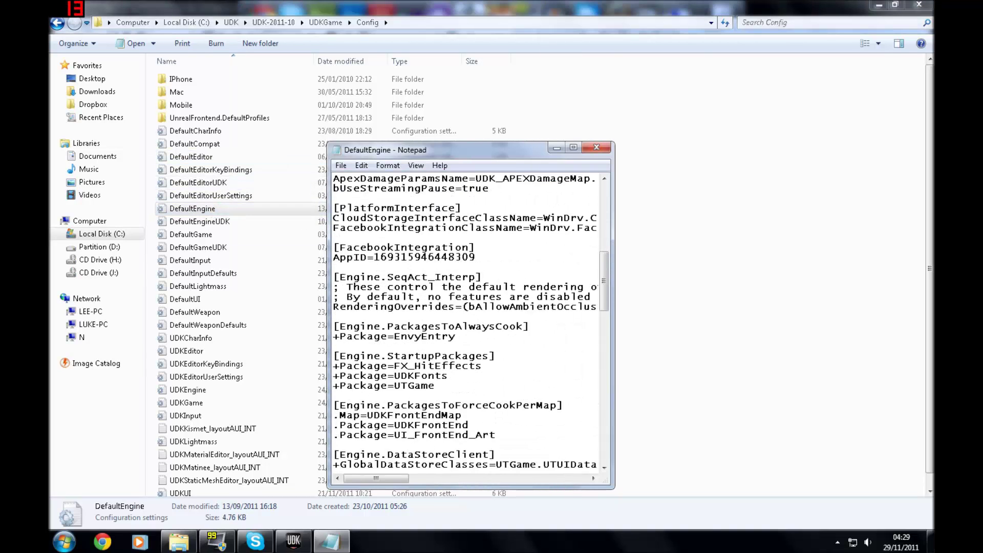
{"action": "scroll", "coordinate": [465, 323], "scroll_direction": "down", "scroll_amount": 6}
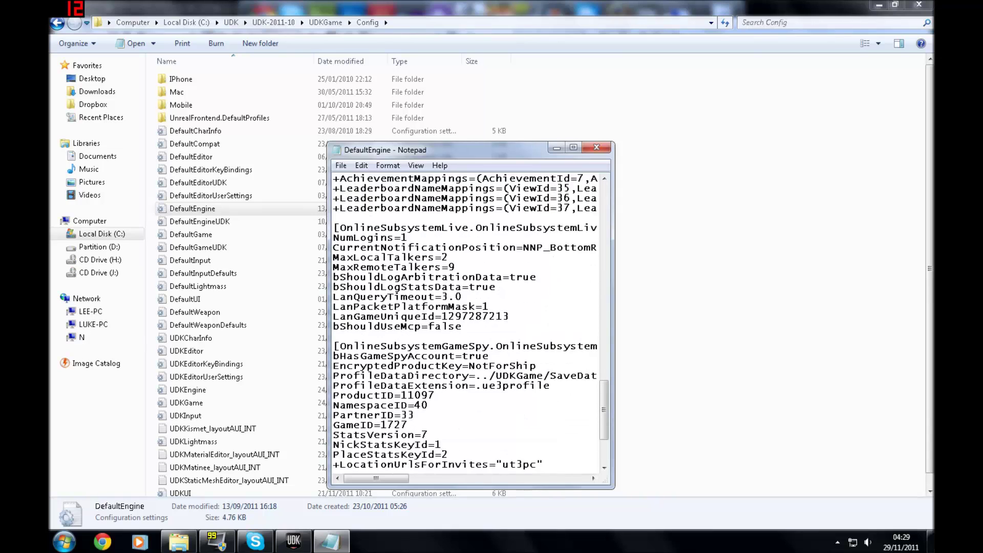
{"action": "left_click", "coordinate": [603, 148]}
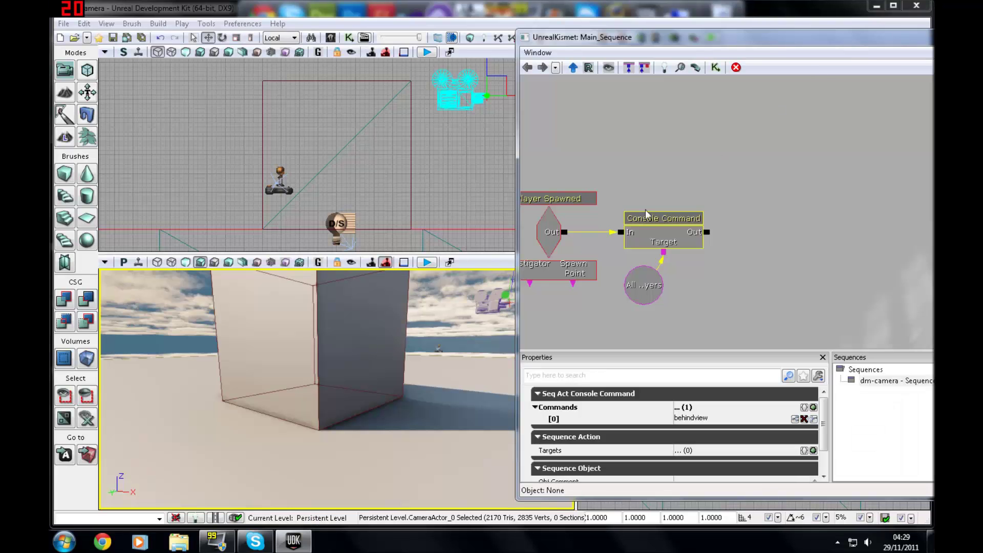
Review the Player Spawned and Console Command nodes in the Kismet sequence and clear the node selection.
{"action": "mouse_move", "coordinate": [632, 184]}
{"action": "left_mouse_down"}
{"action": "mouse_move", "coordinate": [709, 173]}
{"action": "mouse_move", "coordinate": [671, 161]}
{"action": "mouse_move", "coordinate": [625, 183]}
{"action": "left_mouse_up"}
{"action": "left_click", "coordinate": [670, 232]}
{"action": "left_click", "coordinate": [634, 248]}
{"action": "left_click", "coordinate": [649, 245]}
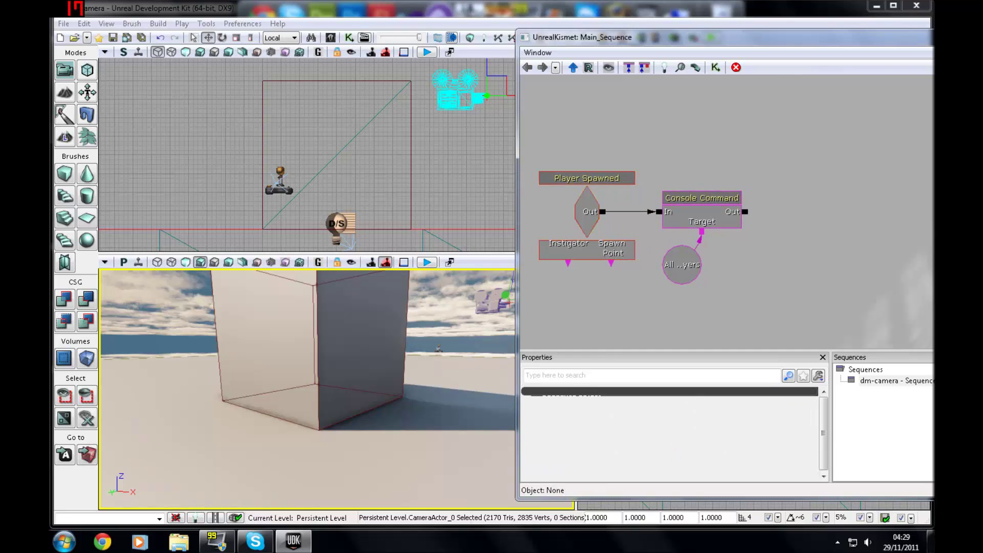
Play the level in the perspective viewport and run pause in the in-game console.
{"action": "left_click", "coordinate": [426, 262]}
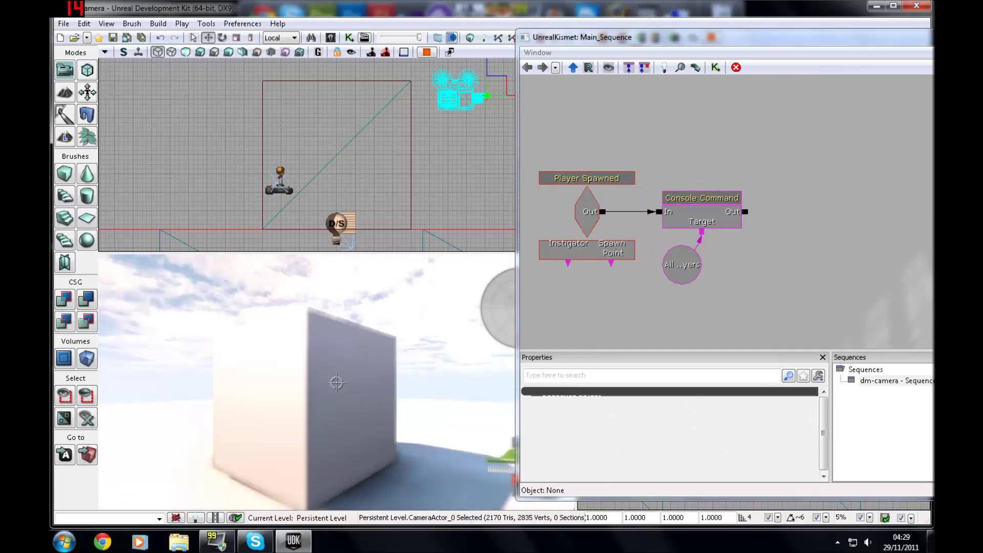
{"action": "key", "text": "Tab"}
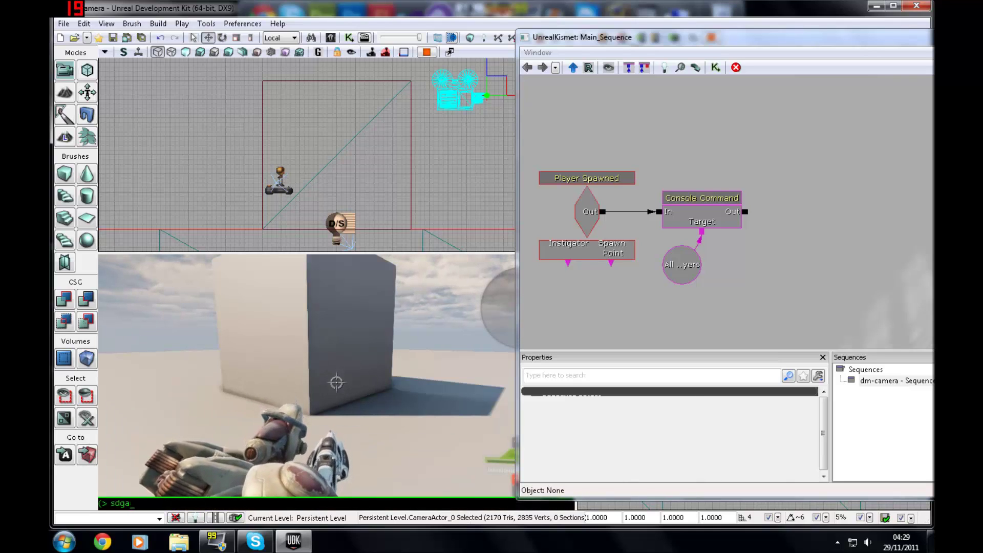
{"action": "type", "text": "s"}
{"action": "key", "text": "BackSpace"}
{"action": "type", "text": "pause"}
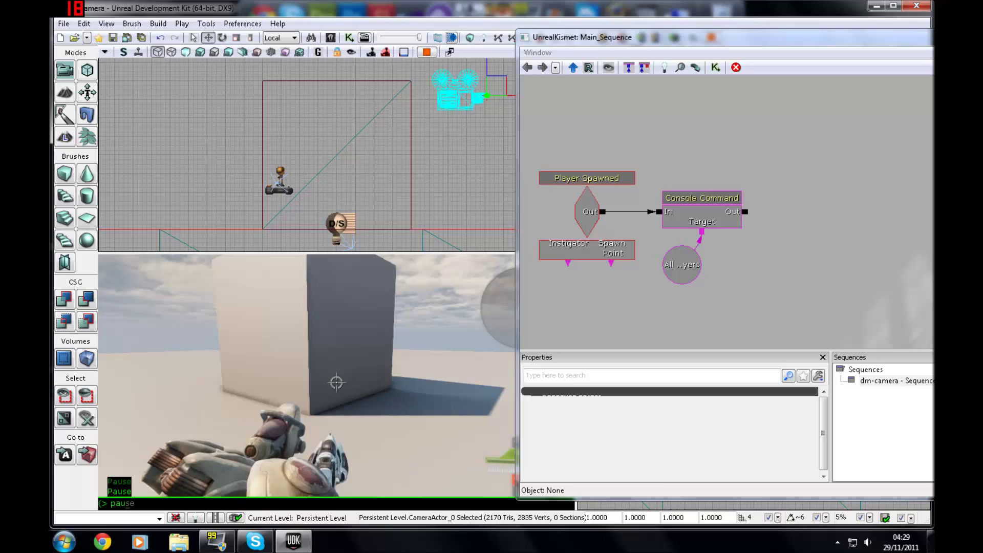
{"action": "key", "text": "Return"}
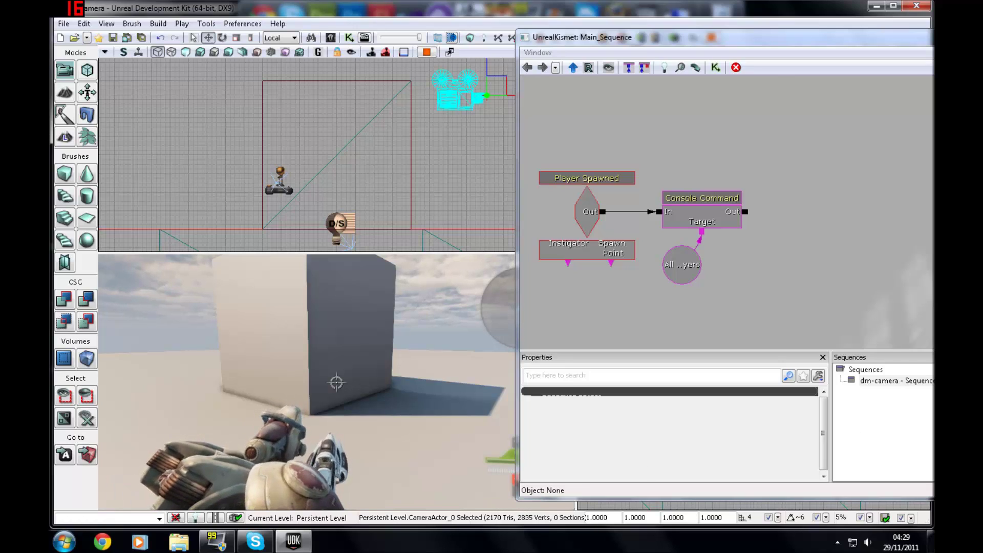
Walk the player character towards the cube and back to test the behind view, and end the play session.
{"action": "key", "text": "w"}
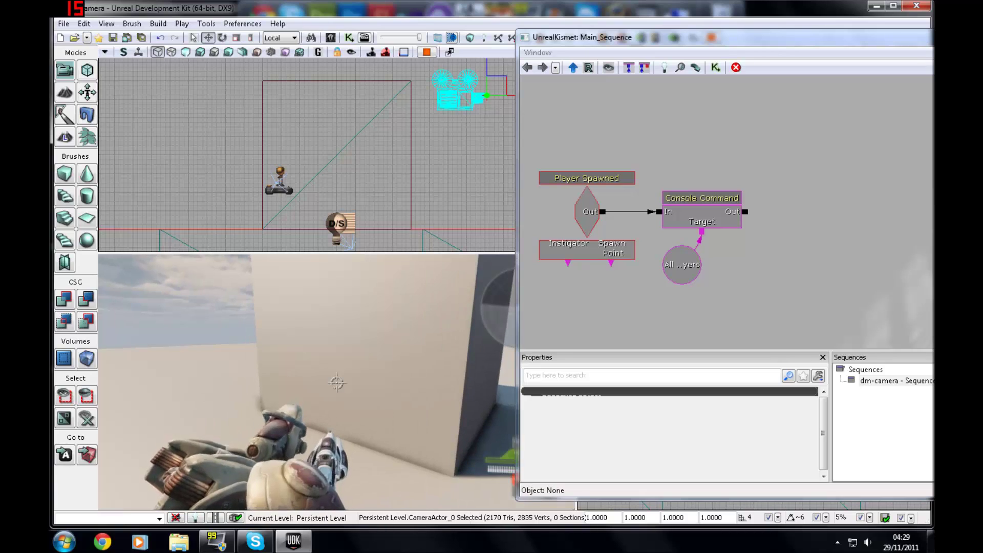
{"action": "key", "text": "s"}
{"action": "key", "text": "Escape"}
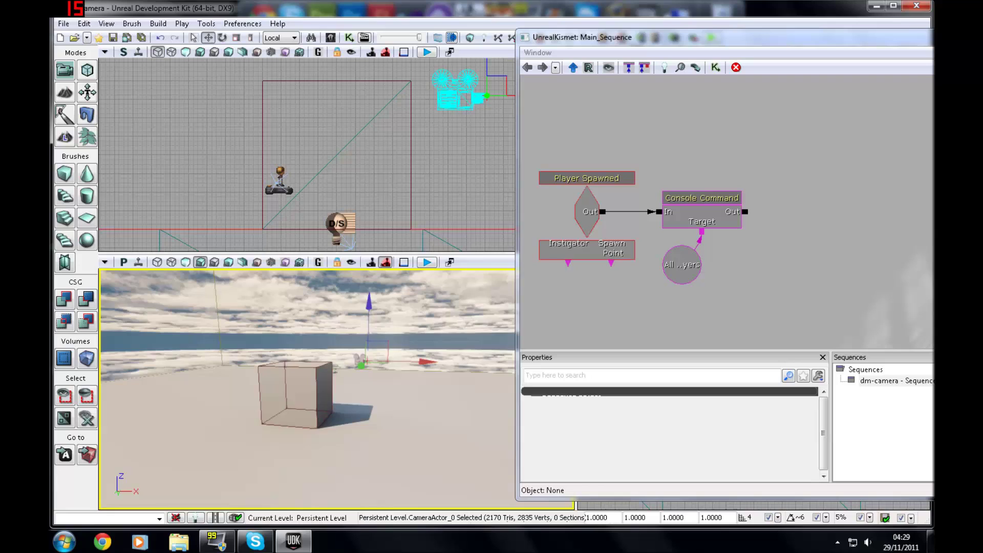
Play the level again from a viewpoint nearer the cube, and open and dismiss the in-game Say prompt.
{"action": "key", "text": "w"}
{"action": "right_click_drag", "start_coordinate": [327, 389], "coordinate": [319, 384]}
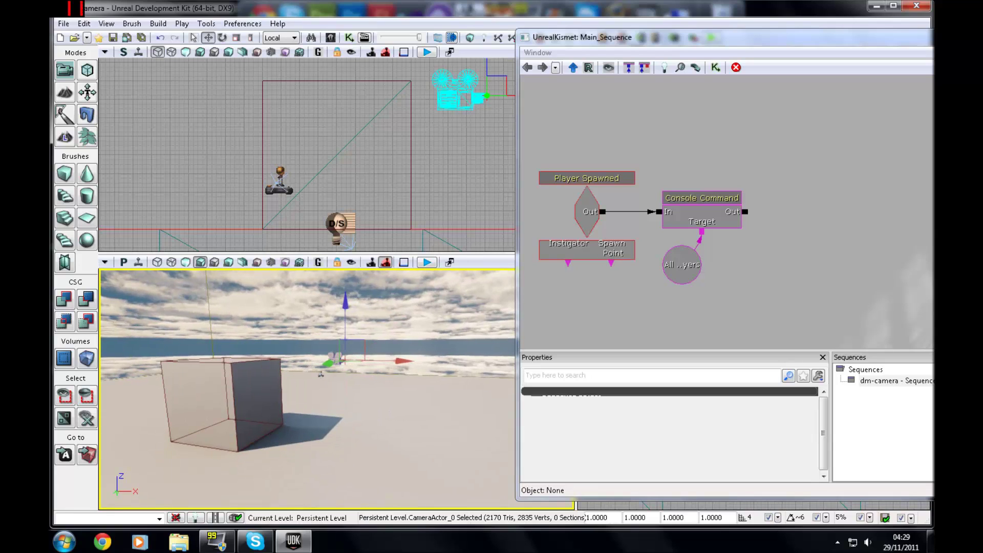
{"action": "left_click", "coordinate": [427, 262]}
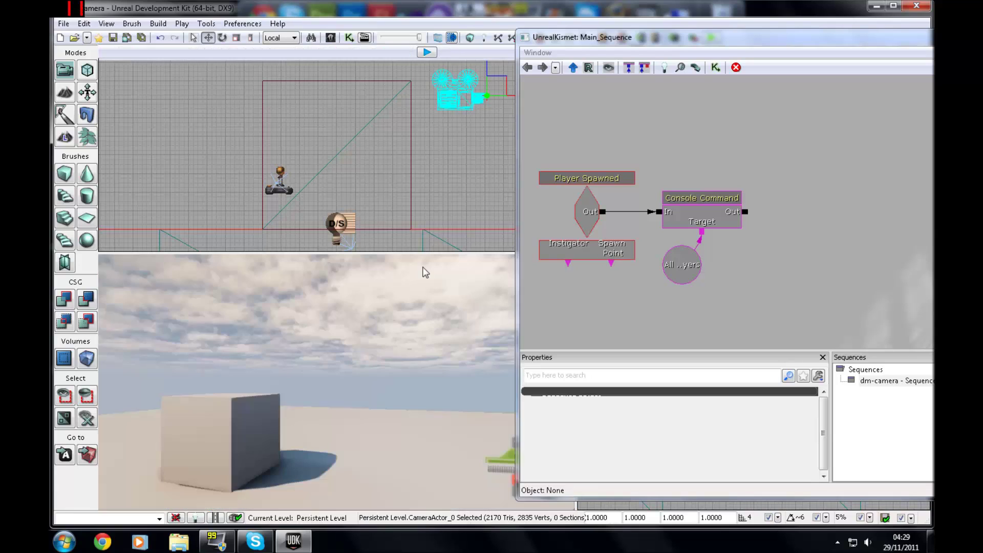
{"action": "key", "text": "t"}
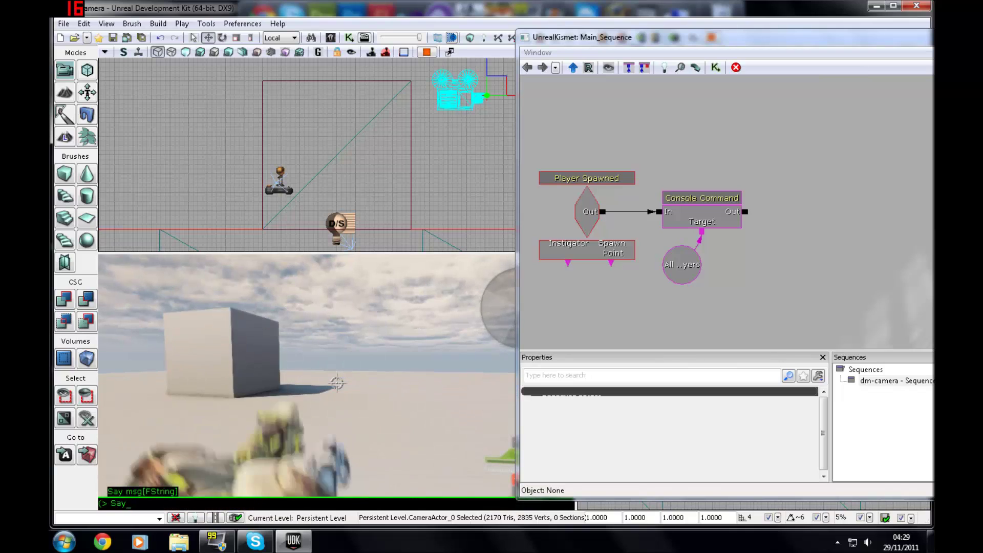
{"action": "key", "text": "Escape"}
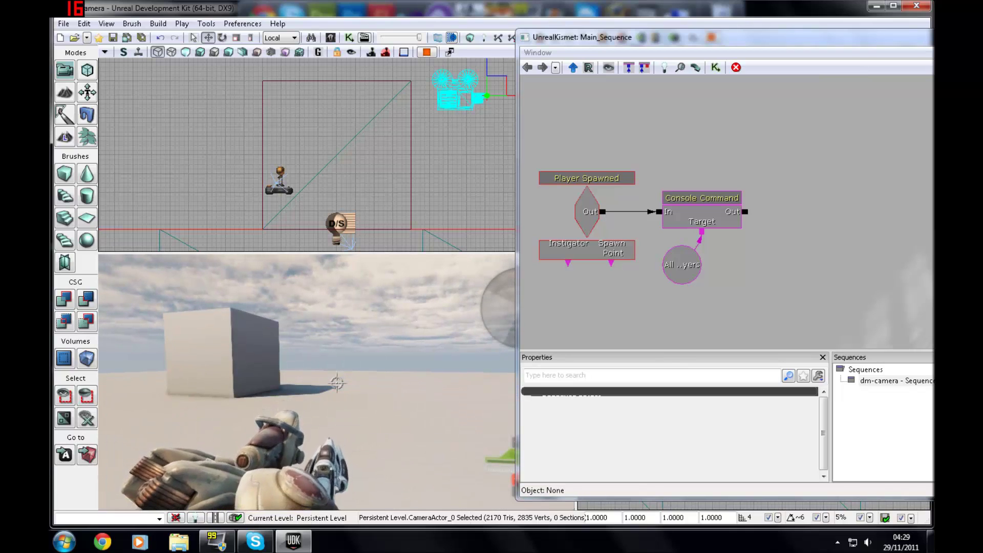
{"action": "key", "text": "Tab"}
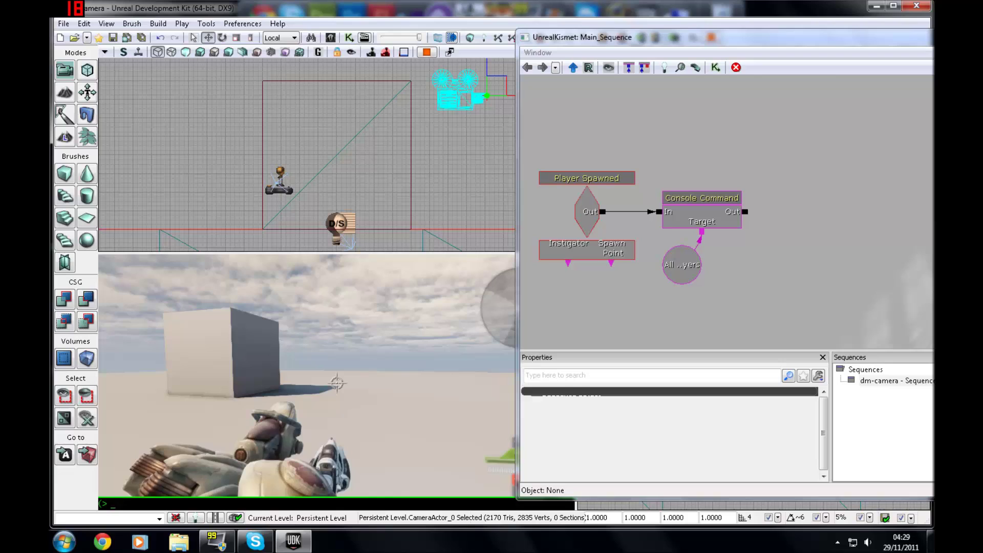
{"action": "type", "text": "fojg"}
{"action": "key", "text": "BackSpace"}
{"action": "key", "text": "BackSpace"}
{"action": "type", "text": "lo"}
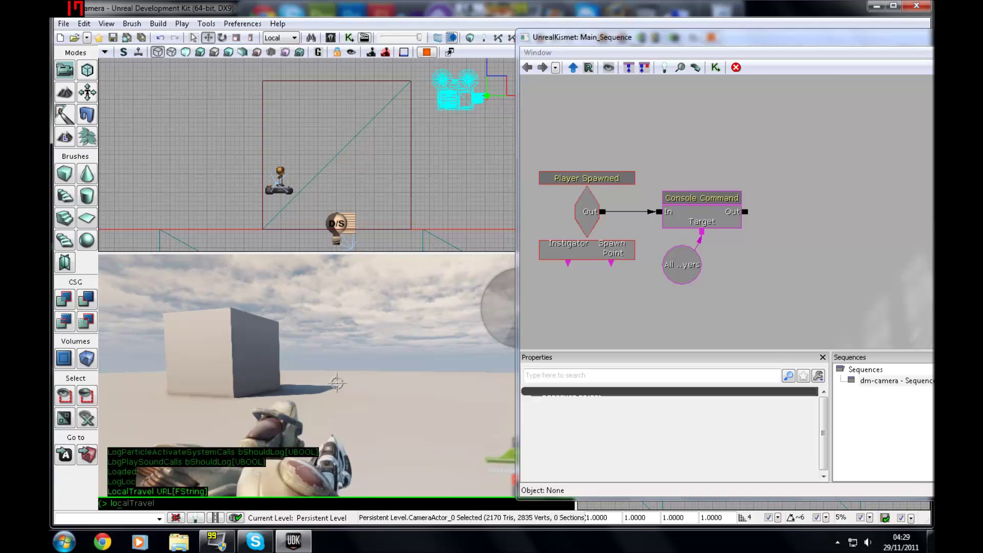
{"action": "type", "text": "admap"}
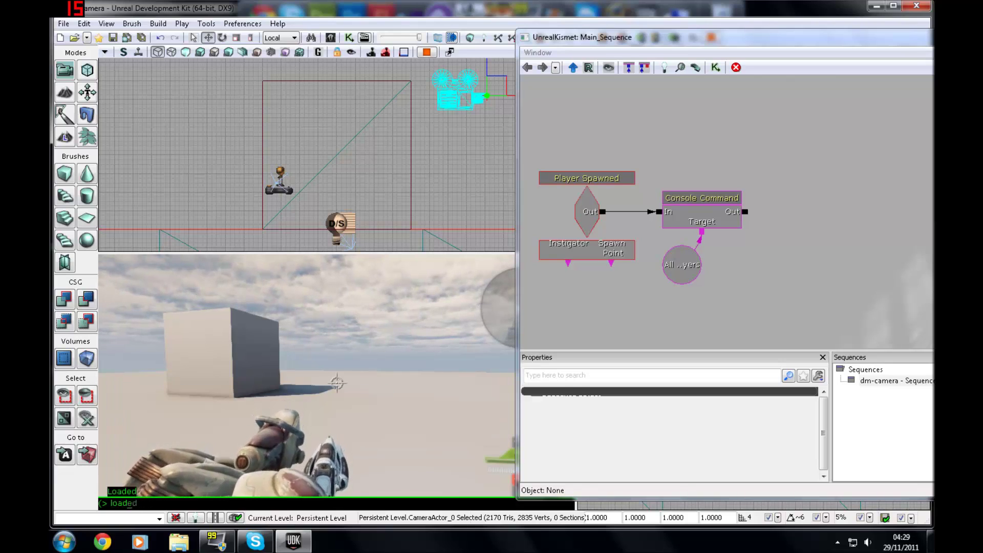
{"action": "key", "text": "BackSpace"}
{"action": "key", "text": "BackSpace"}
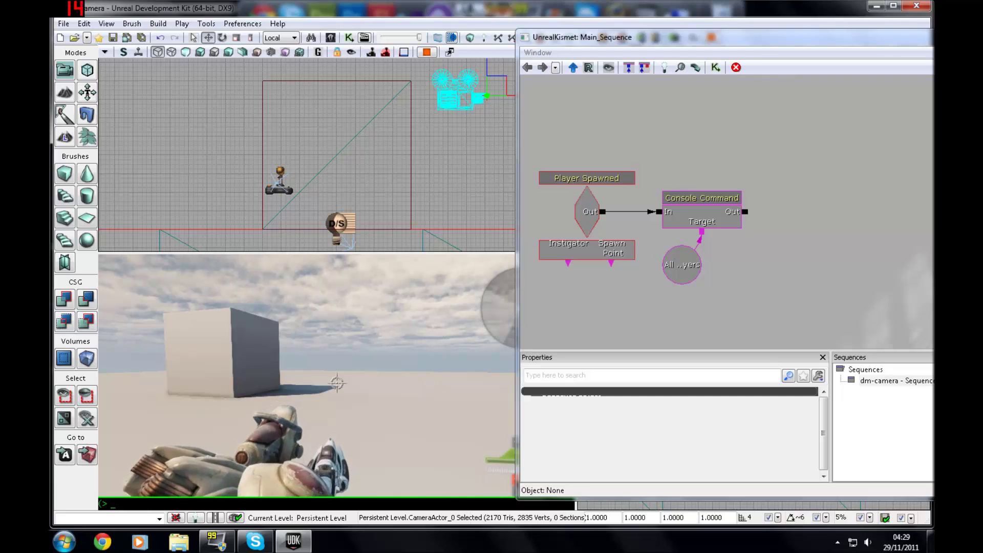
{"action": "key", "text": "Tab"}
Walk the player character up to the cube and around its shaded side to test the behind view.
{"action": "key", "text": "w"}
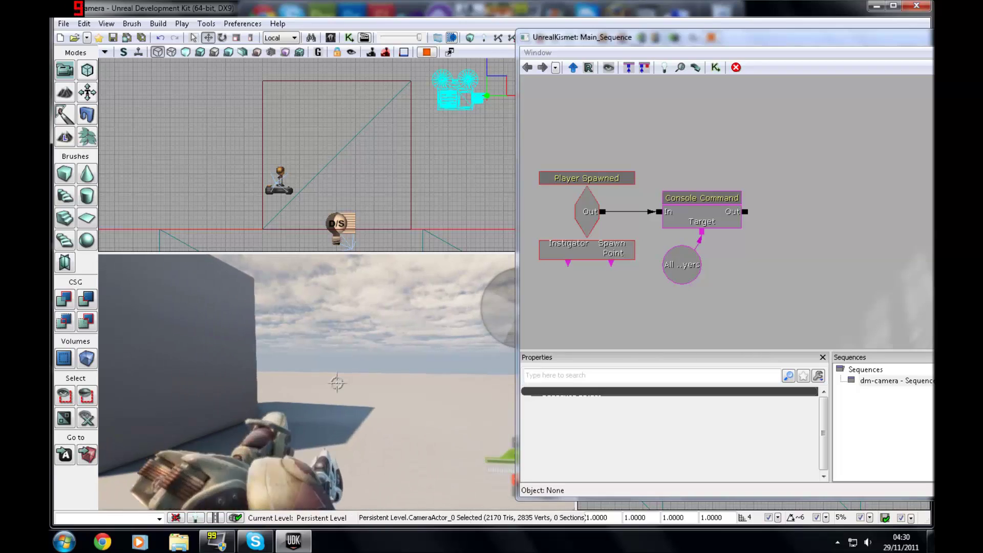
{"action": "key", "text": "a"}
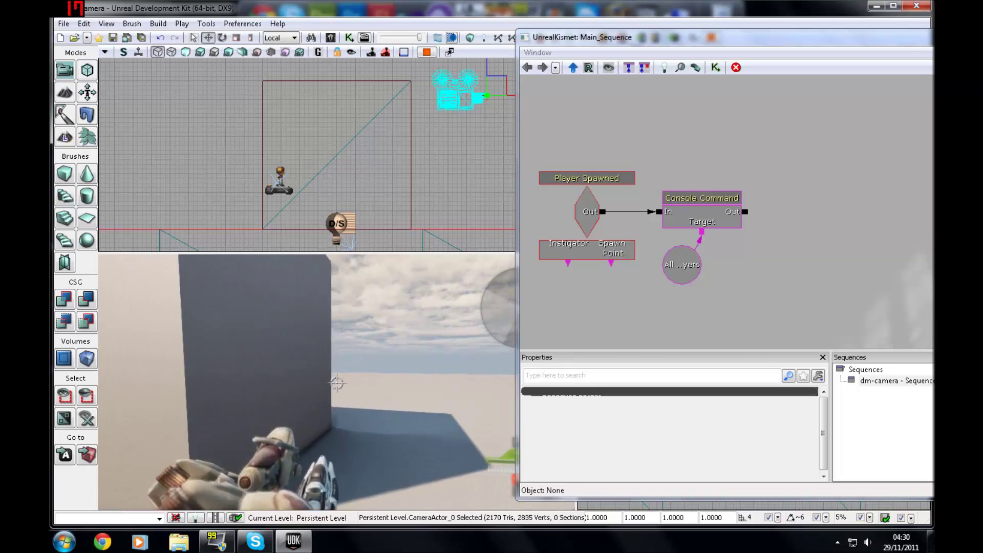
{"action": "key", "text": "s"}
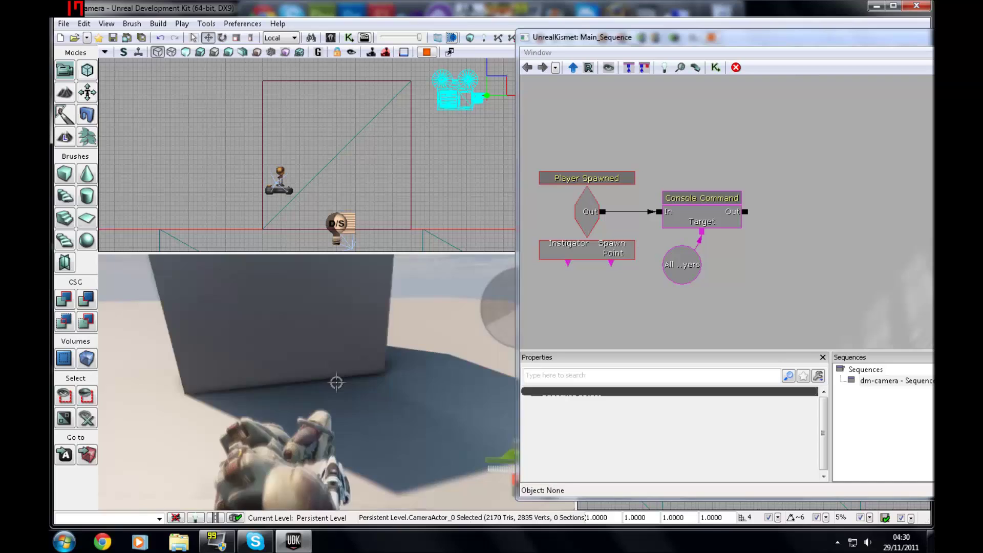